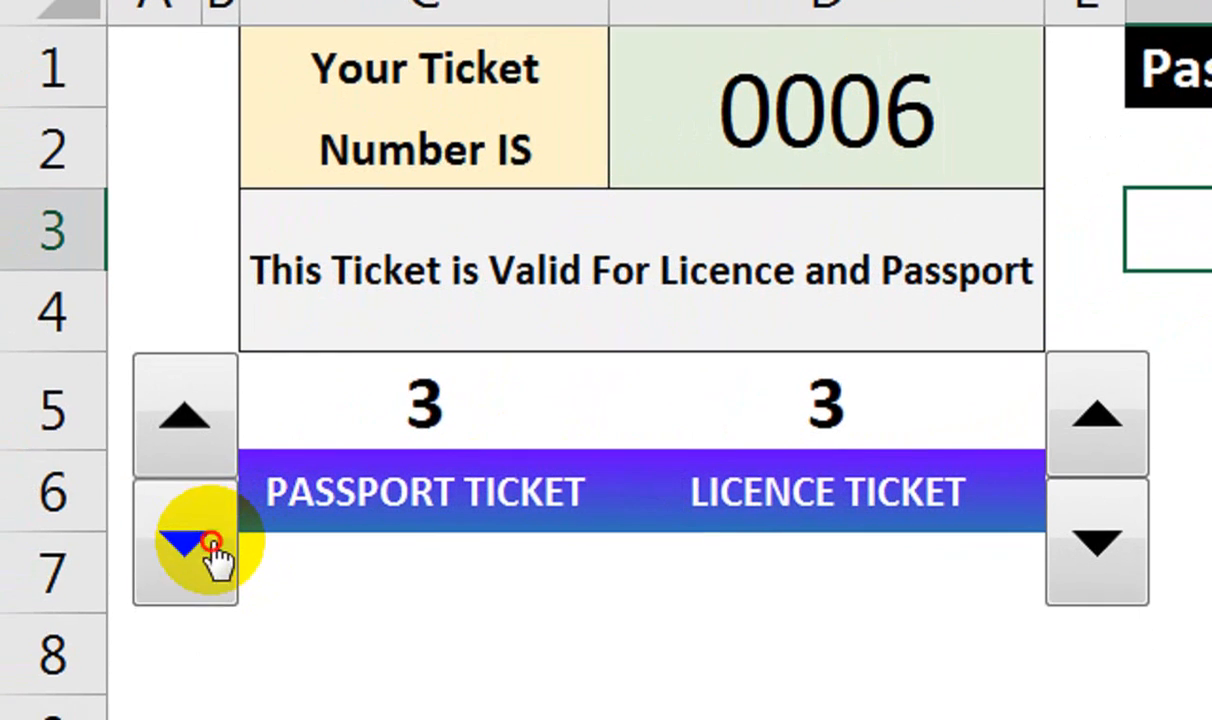
Lower the passport and licence ticket counters to 0
double_click(30, 592)
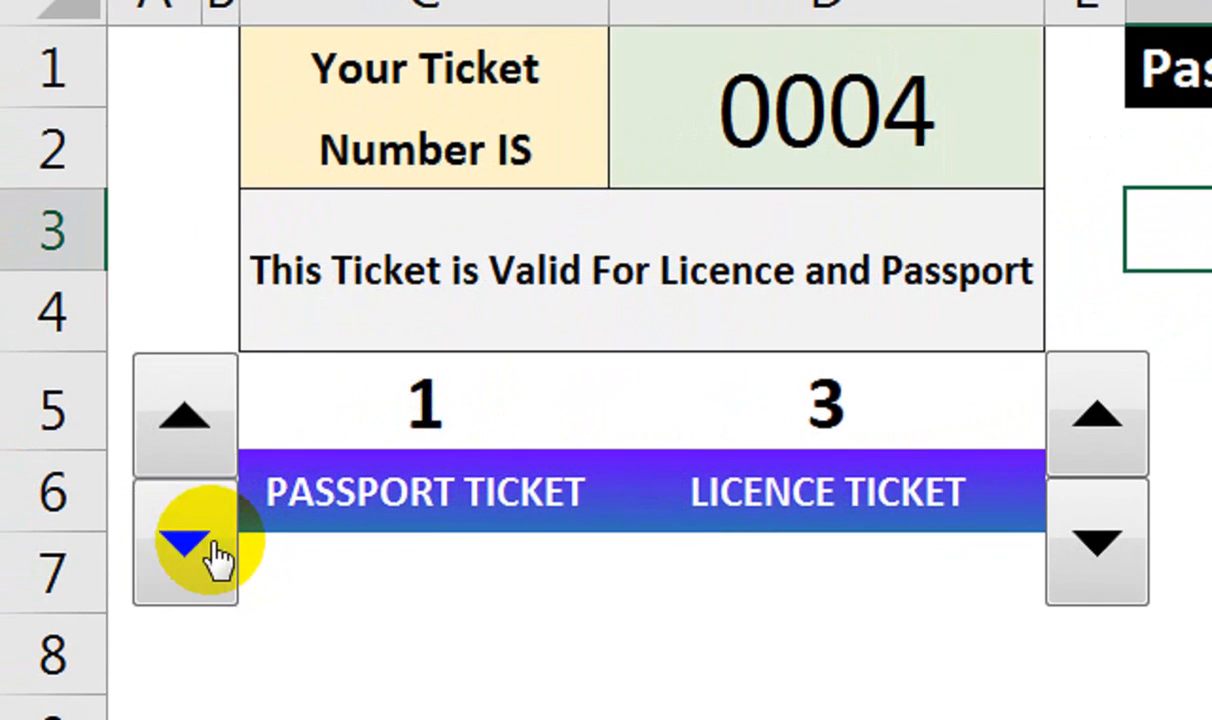
click(213, 556)
double_click(1097, 545)
click(1097, 545)
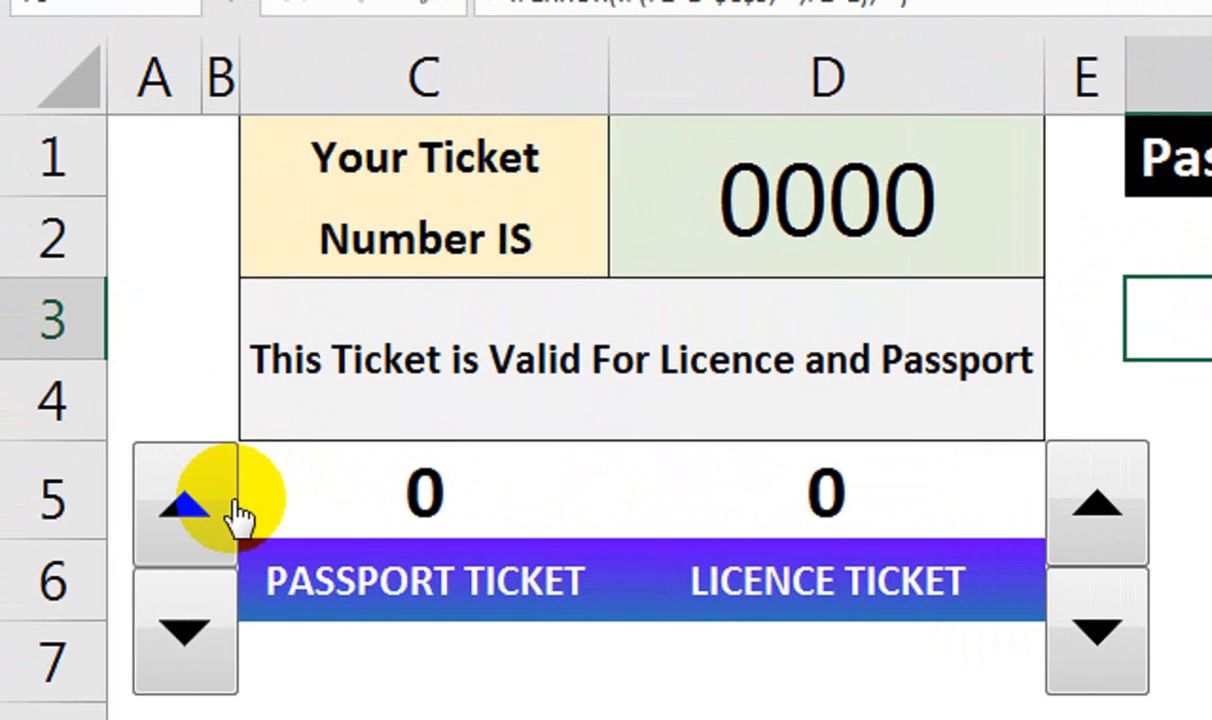
Raise the passport ticket counter to 1 and the licence ticket counter to 2
click(118, 508)
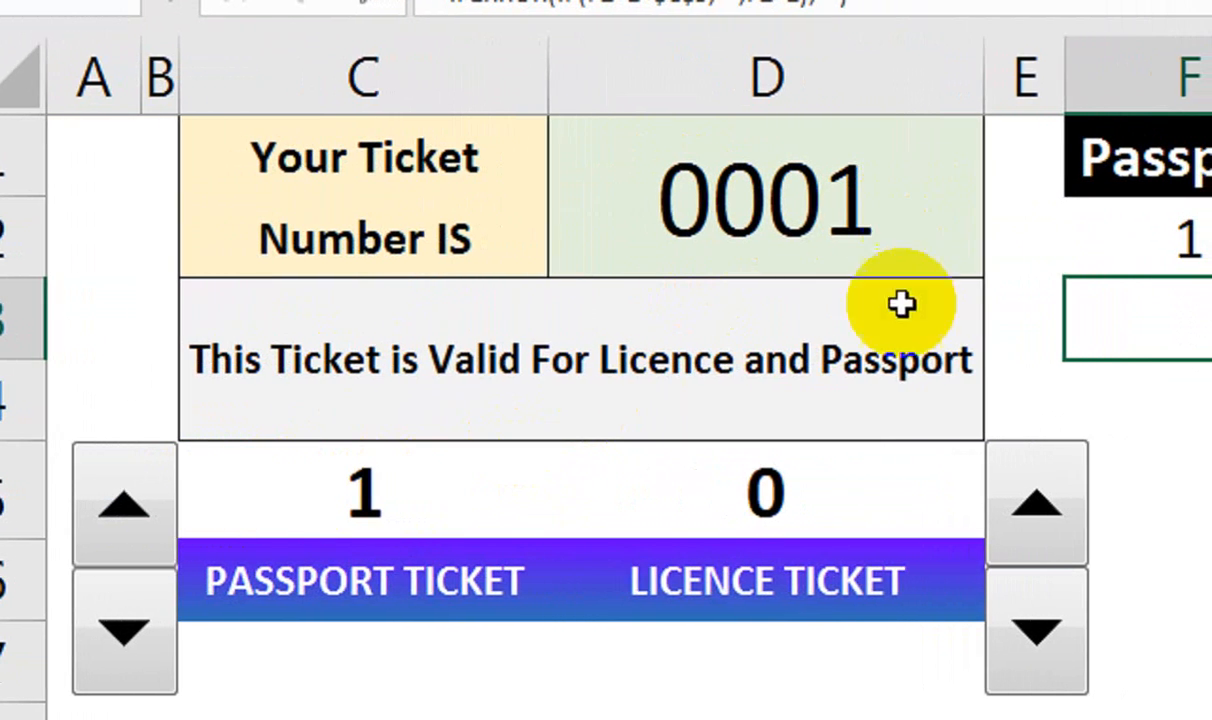
click(1001, 505)
click(1001, 505)
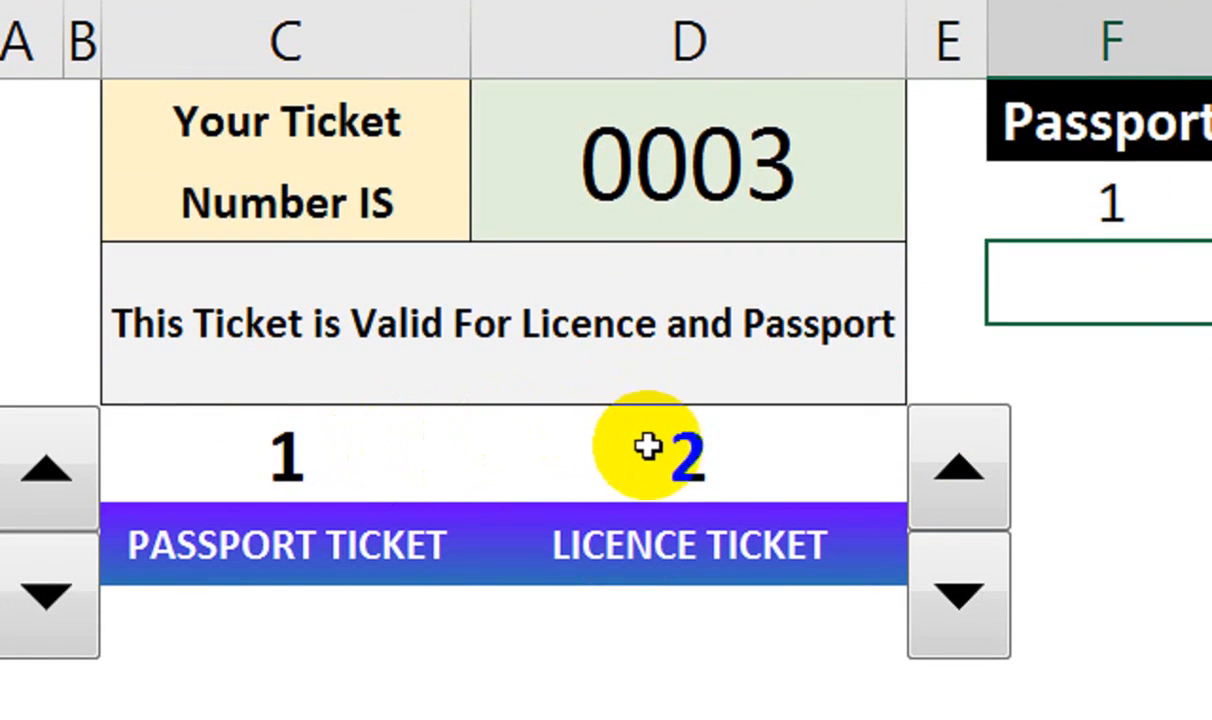
Enter 49 as the licence ticket count in D5 and raise it by one to 50
click(698, 478)
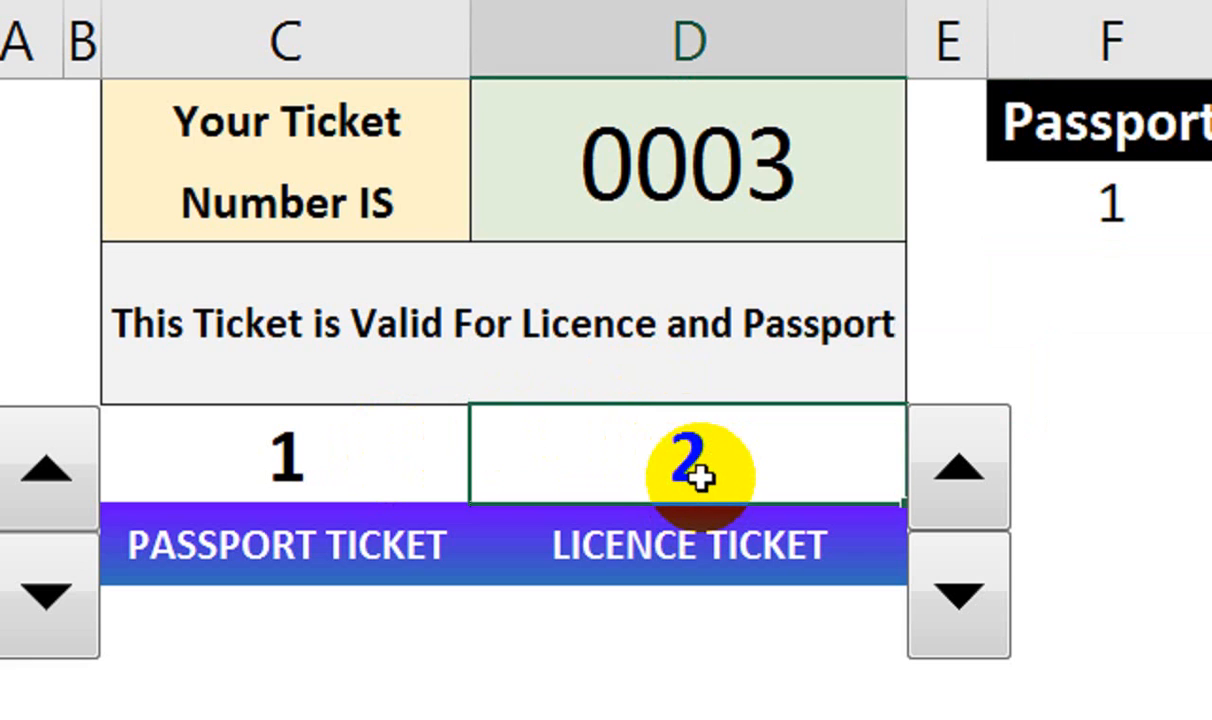
text(49)
key(Return)
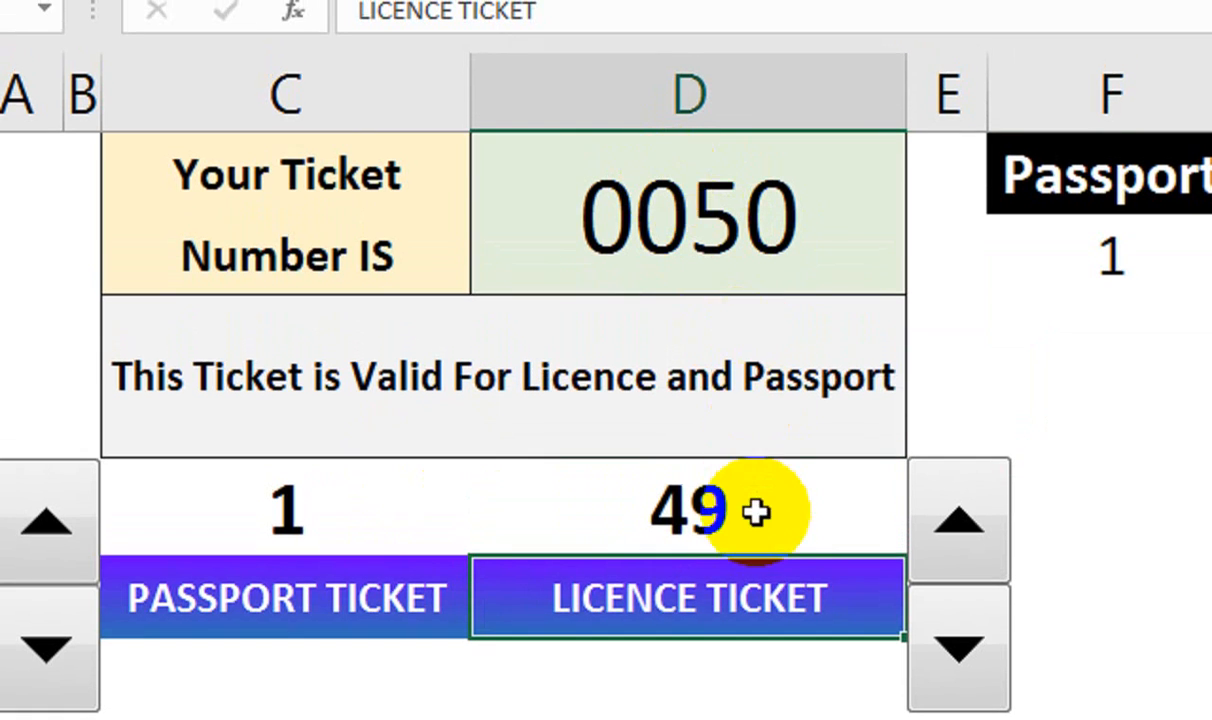
click(948, 515)
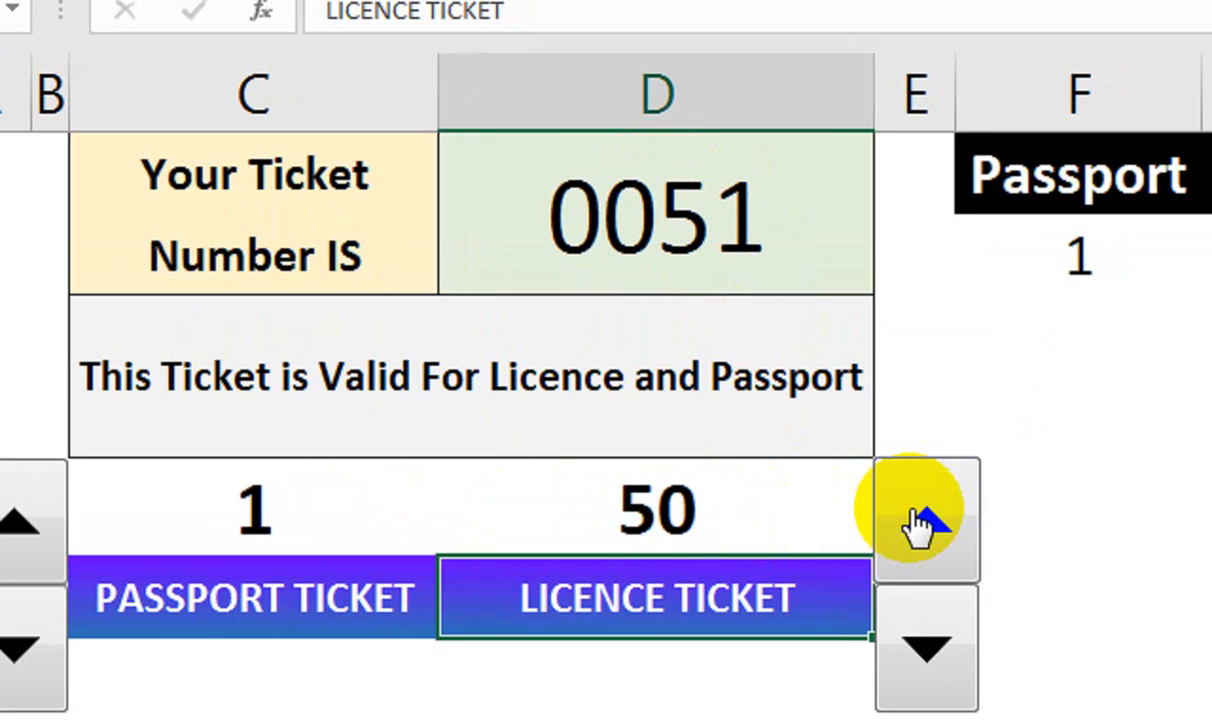
Set the licence ticket count in D5 back to 2
click(665, 518)
text(2)
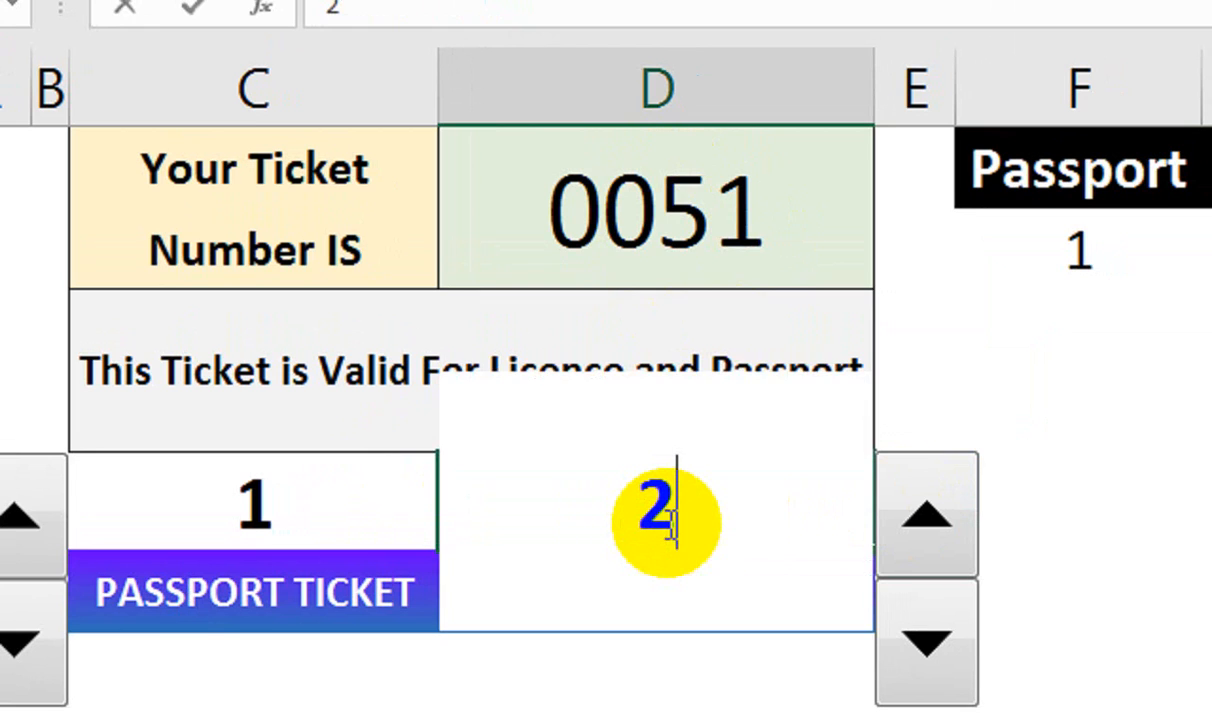
key(Return)
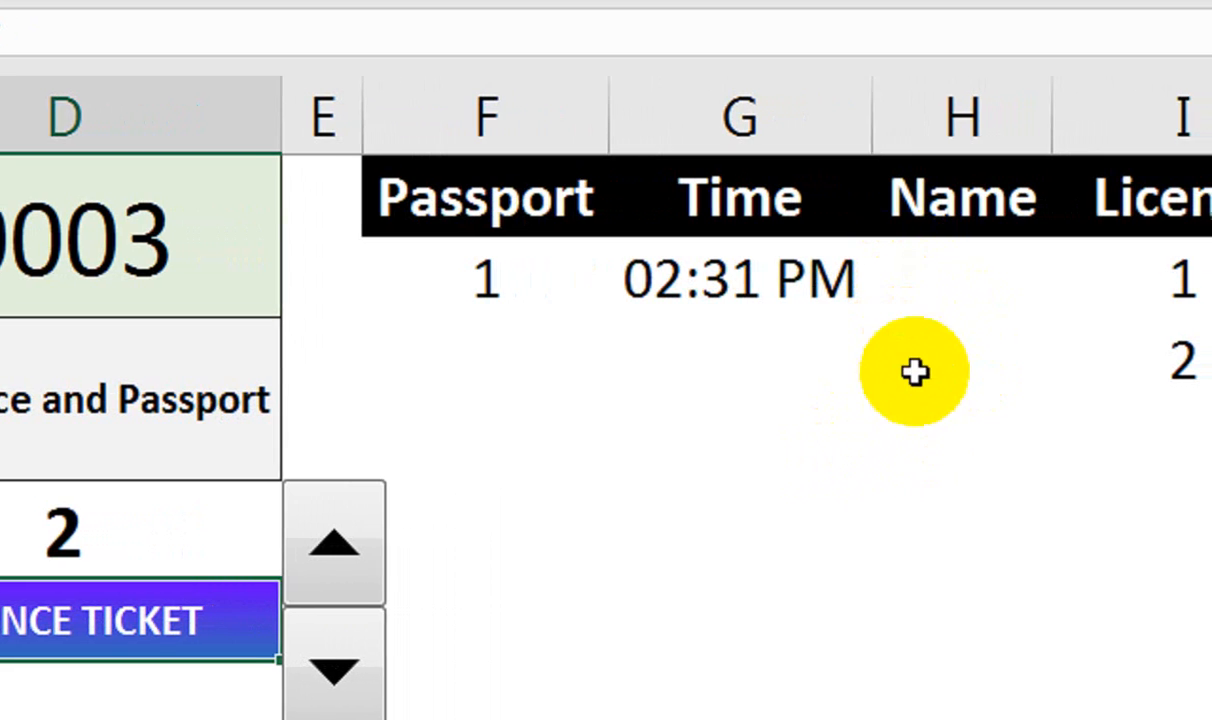
Raise the passport ticket counter to 2 and the licence ticket counter to 5
click(944, 288)
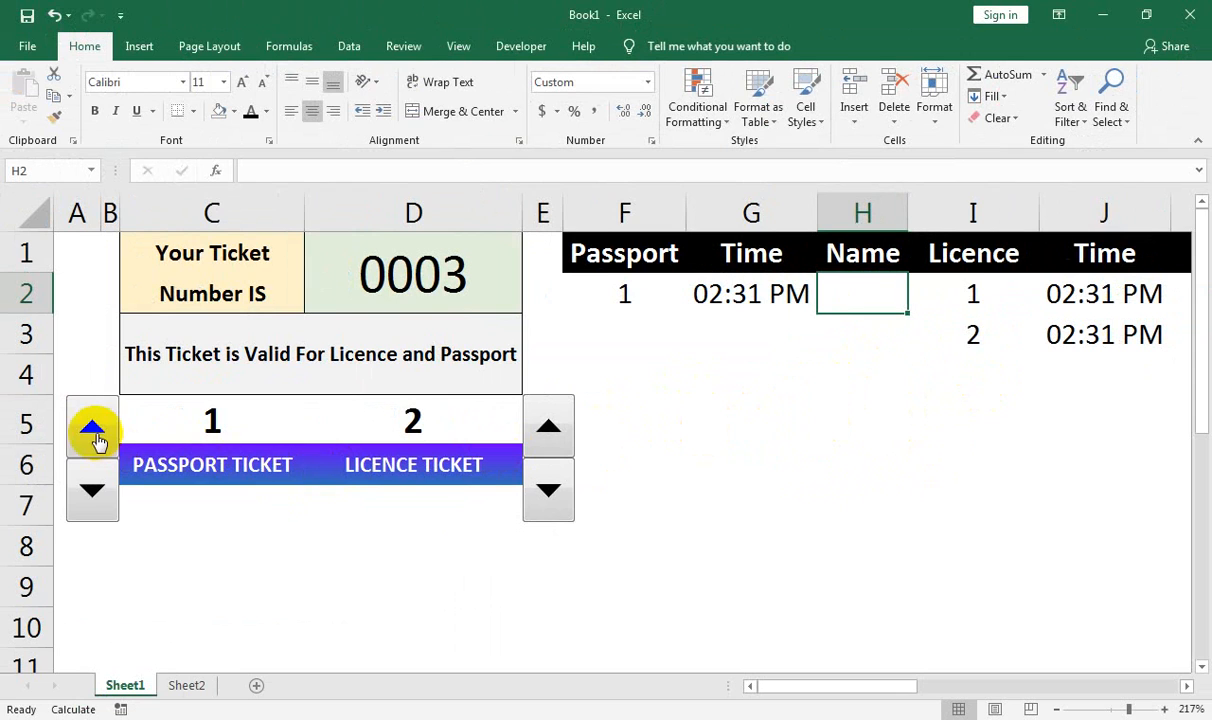
click(51, 433)
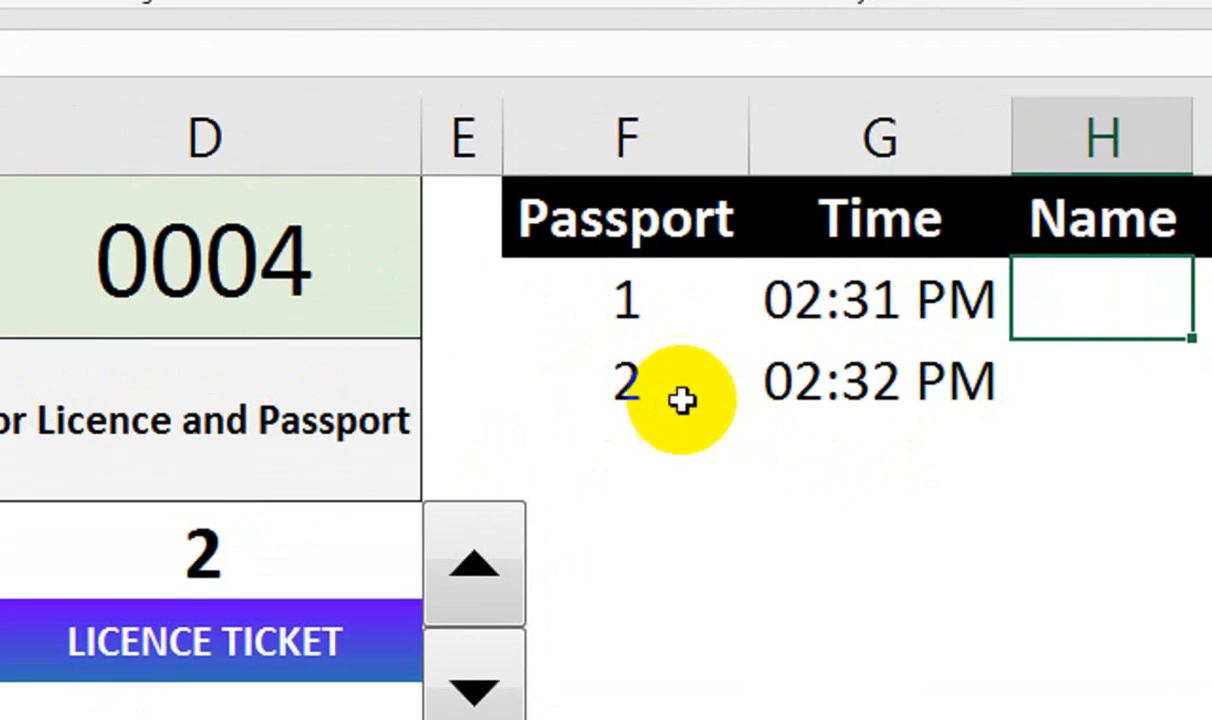
click(838, 382)
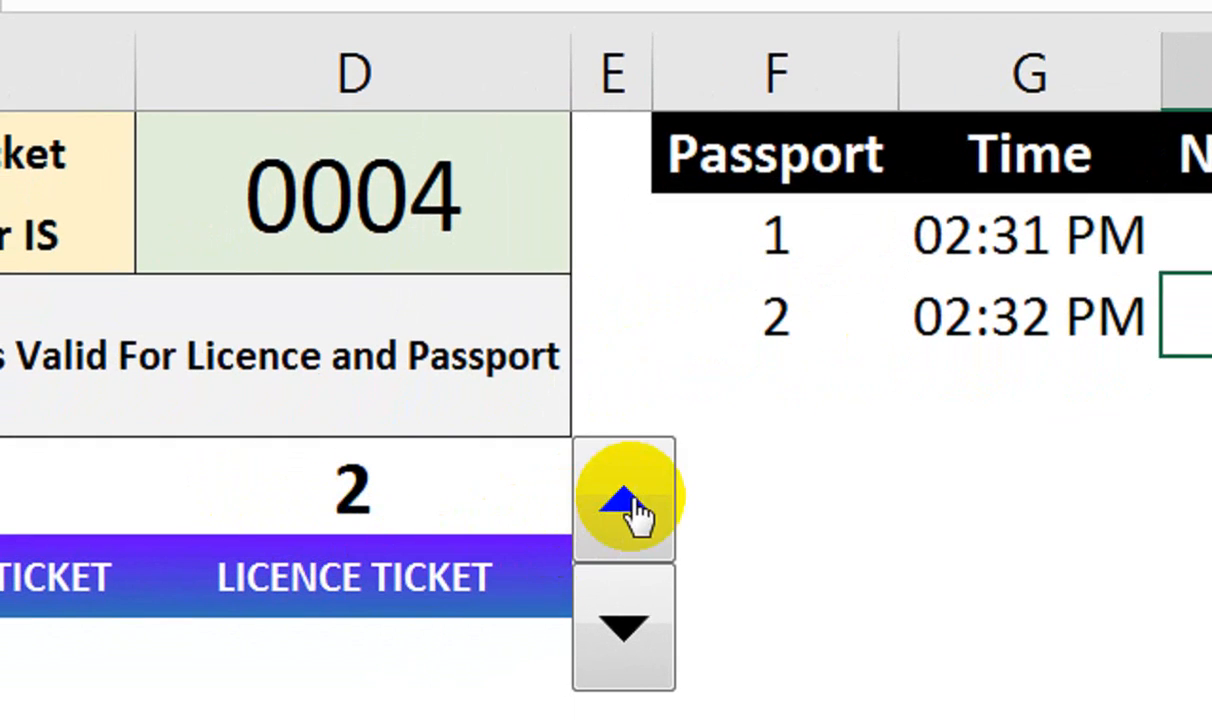
click(628, 505)
click(628, 505)
click(628, 505)
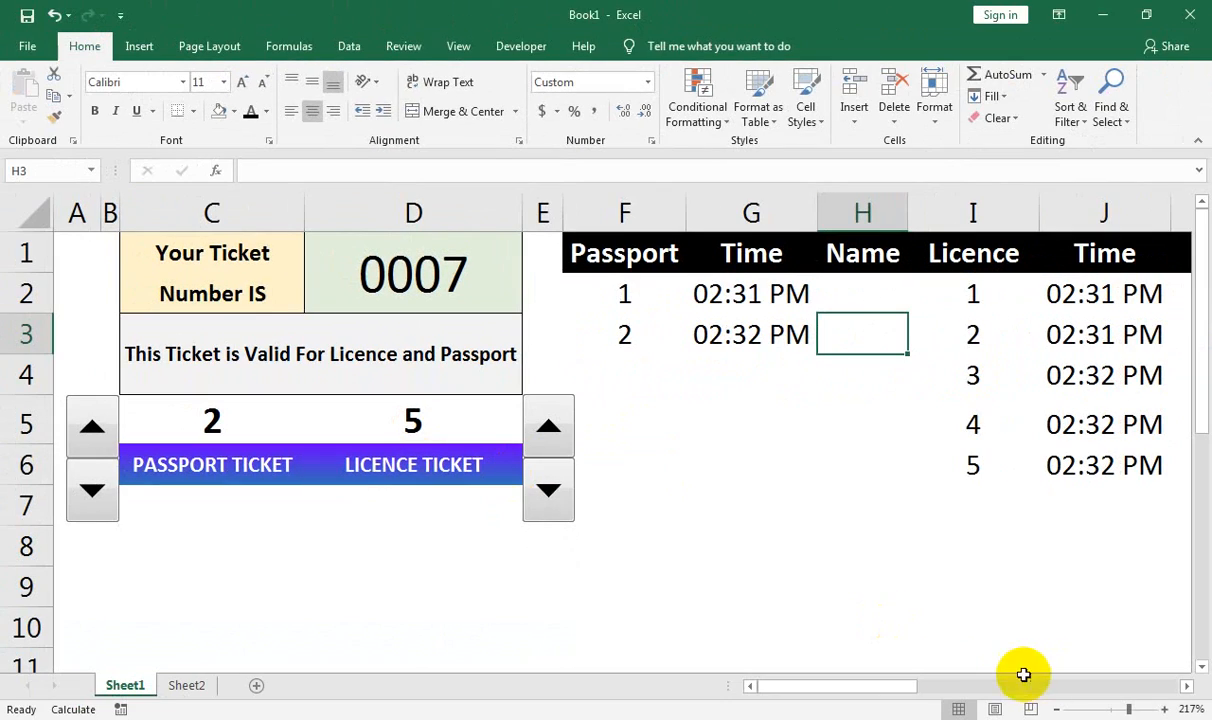
drag(901, 687, 1004, 690)
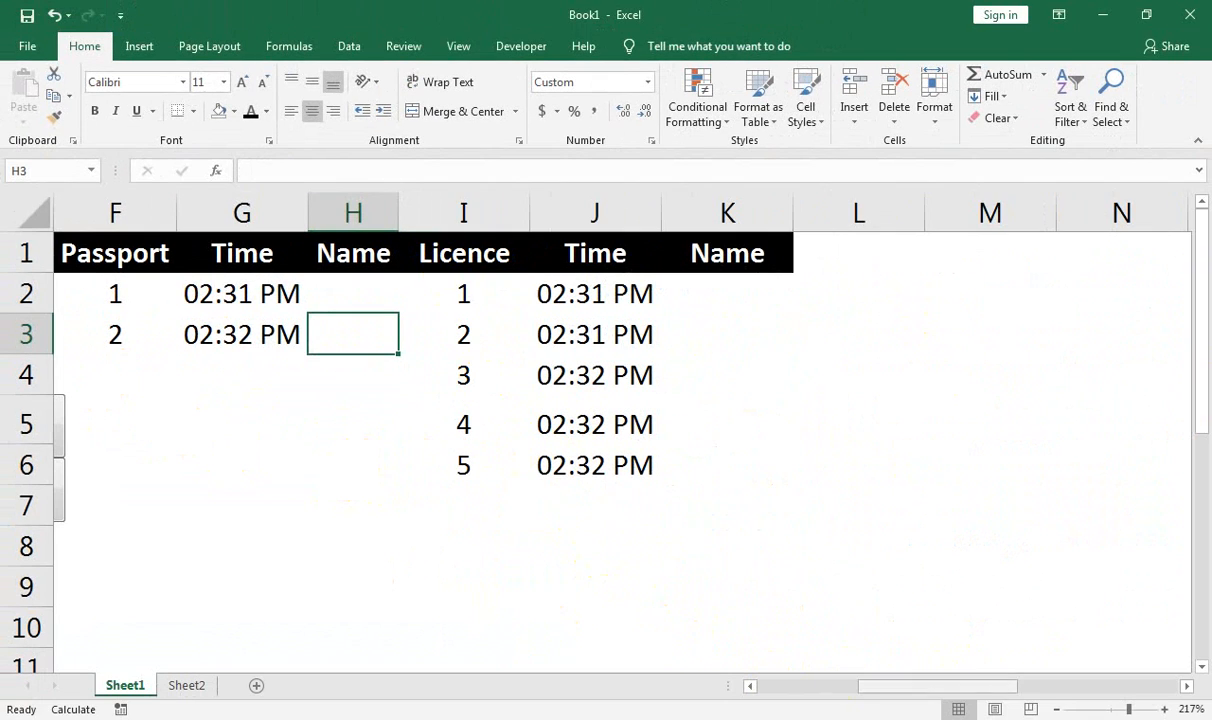
click(776, 686)
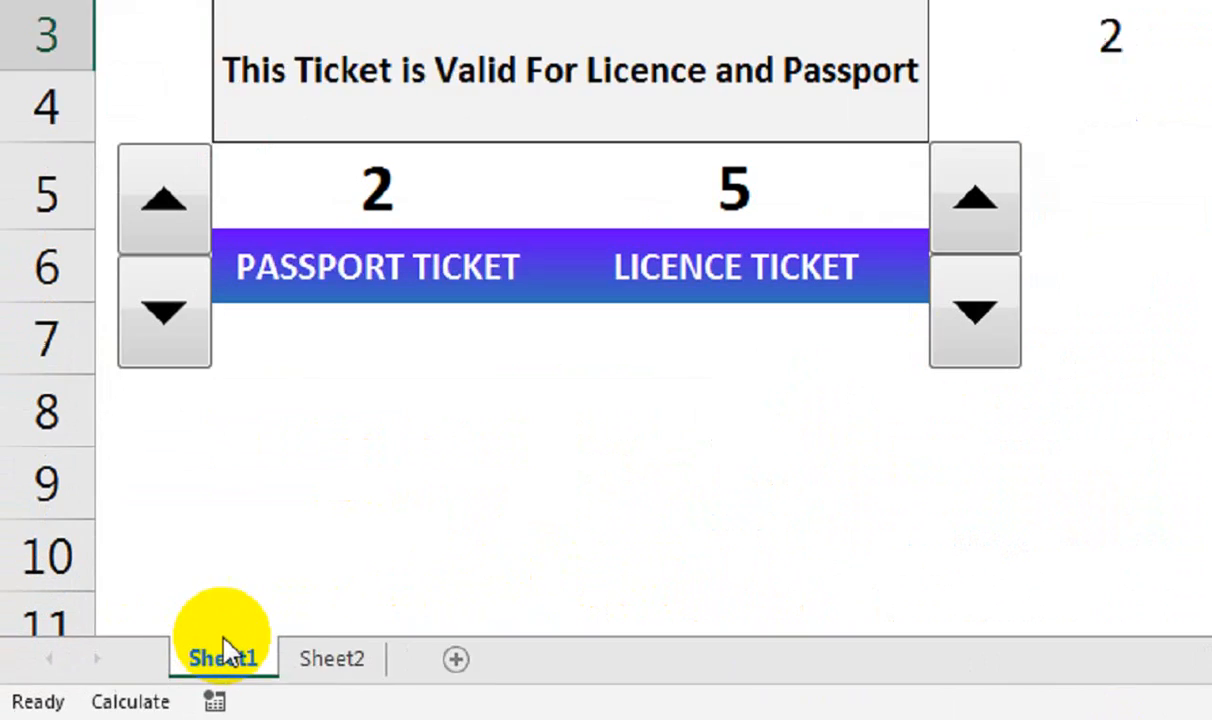
right_click(127, 684)
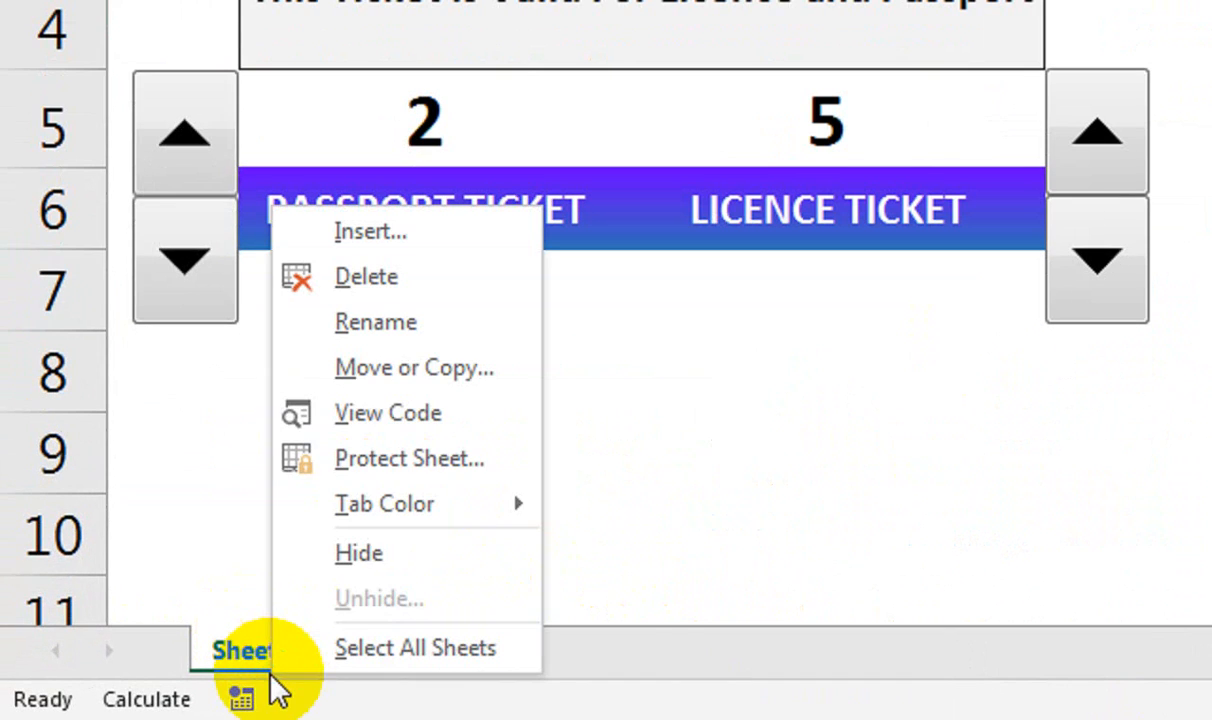
click(366, 560)
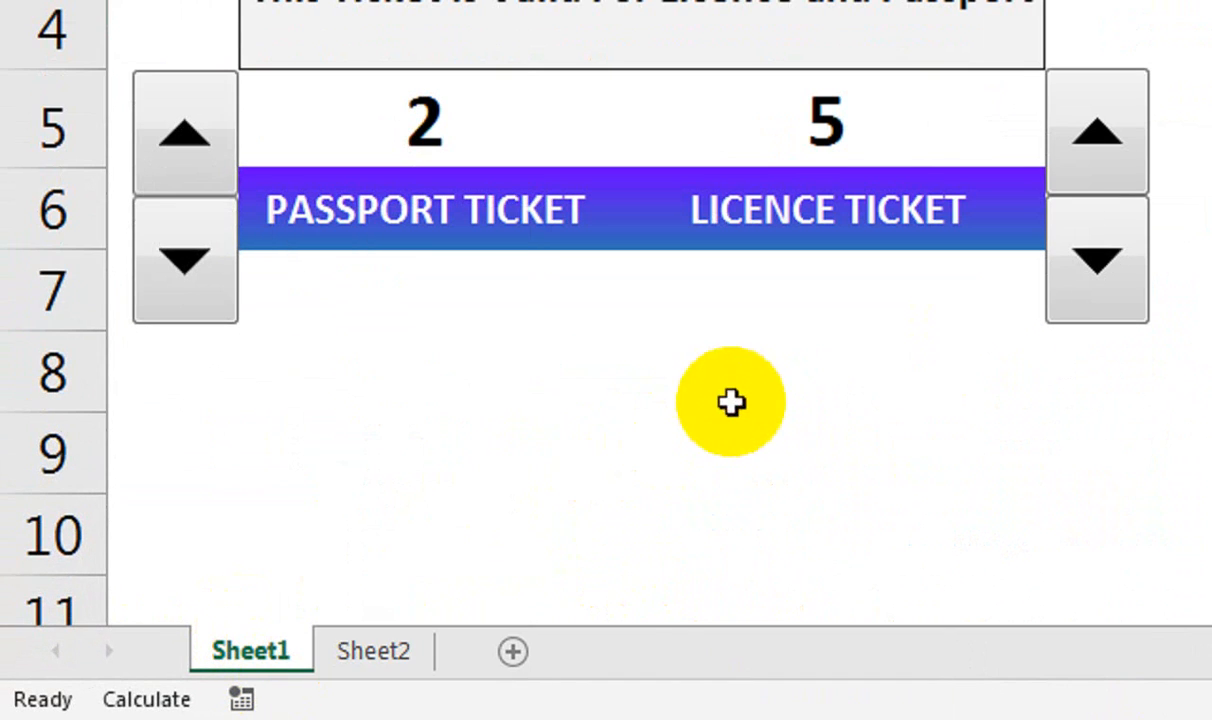
Add a new worksheet, then narrow column A, widen columns B to E and make rows 1 and 2 taller
click(514, 652)
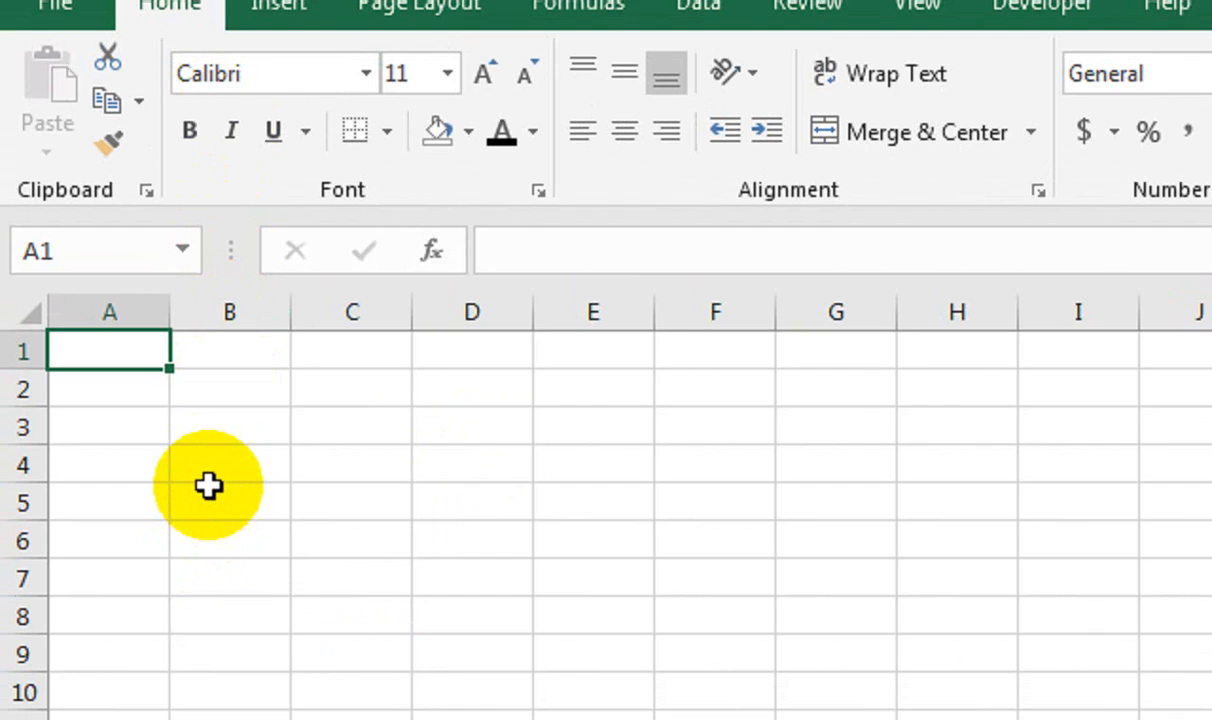
drag(171, 320, 100, 328)
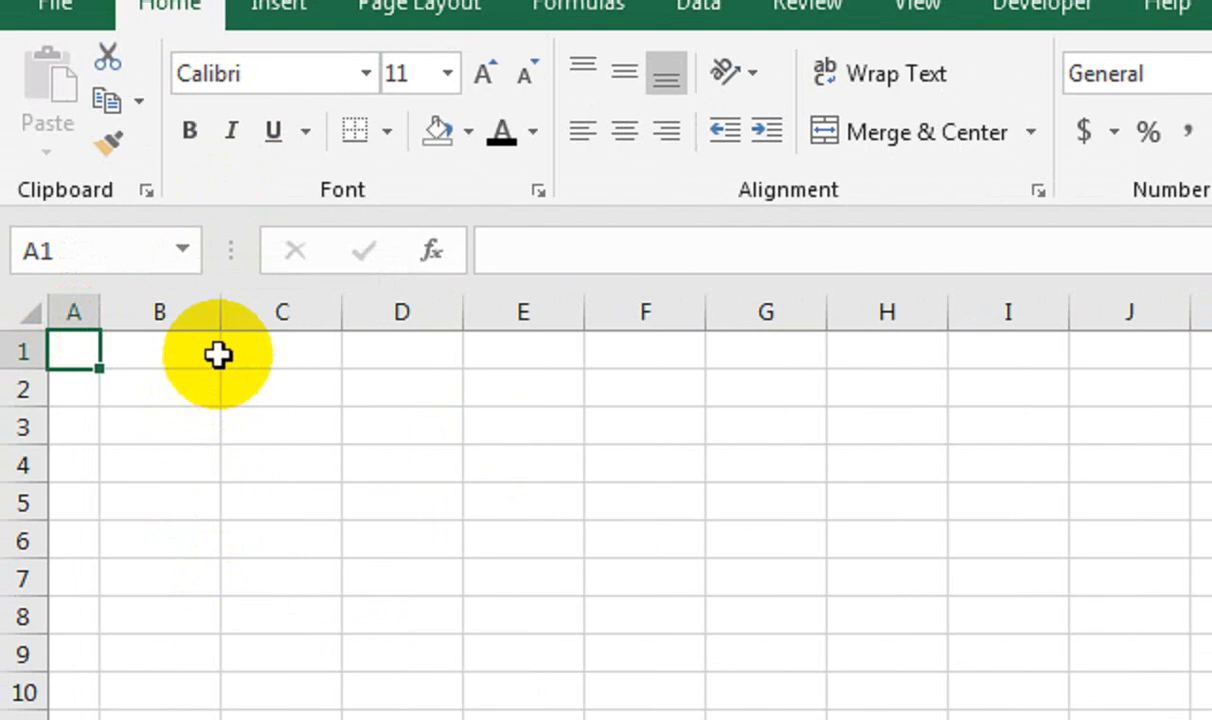
drag(185, 290, 510, 305)
drag(24, 369, 30, 412)
Merge and center B1:C2, and do the same for D1:E2 with columns D and E widened further
drag(195, 357, 378, 448)
click(902, 132)
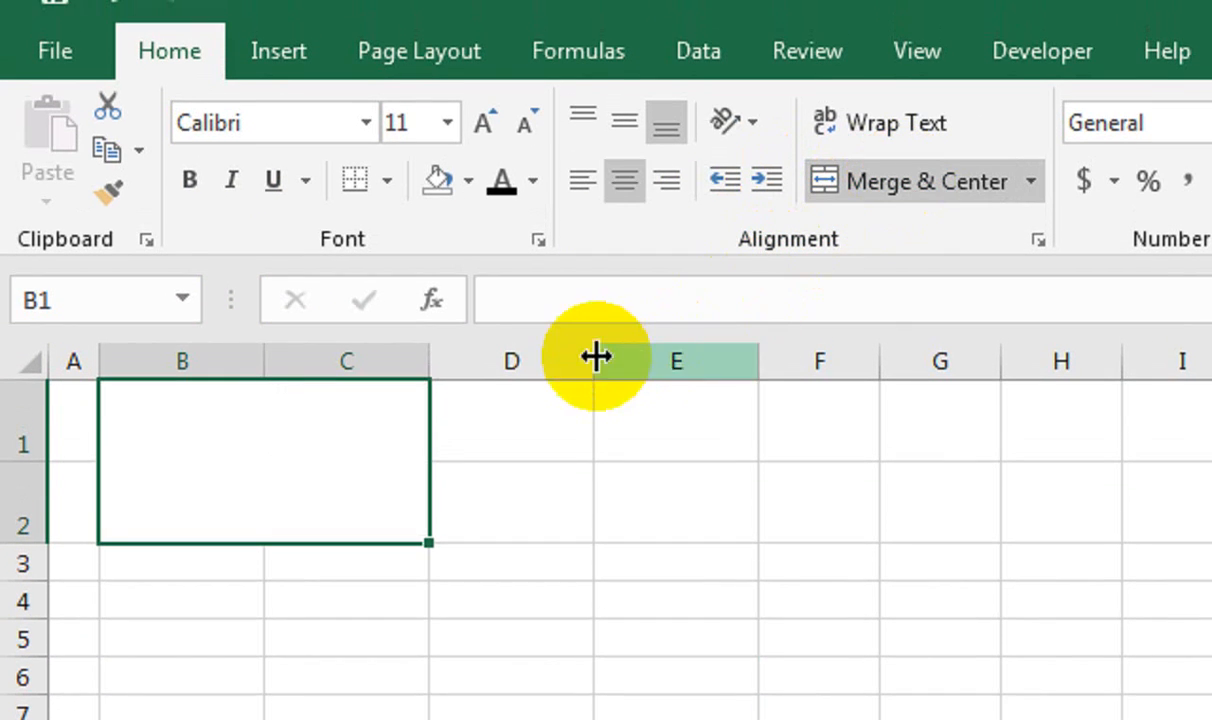
drag(525, 311, 737, 310)
drag(737, 360, 720, 358)
drag(588, 349, 636, 356)
drag(565, 410, 710, 503)
click(858, 190)
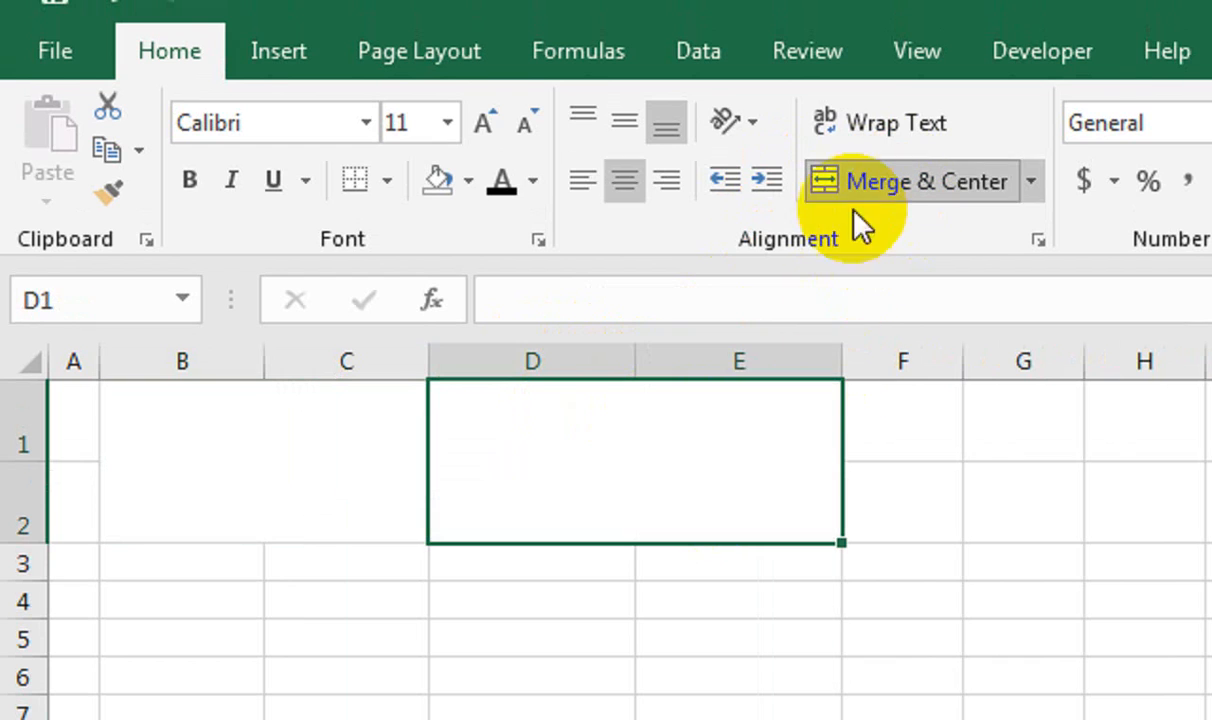
Enter the label "Your Ticket No is" in the merged cell B1
click(254, 461)
text(Your Ticket)
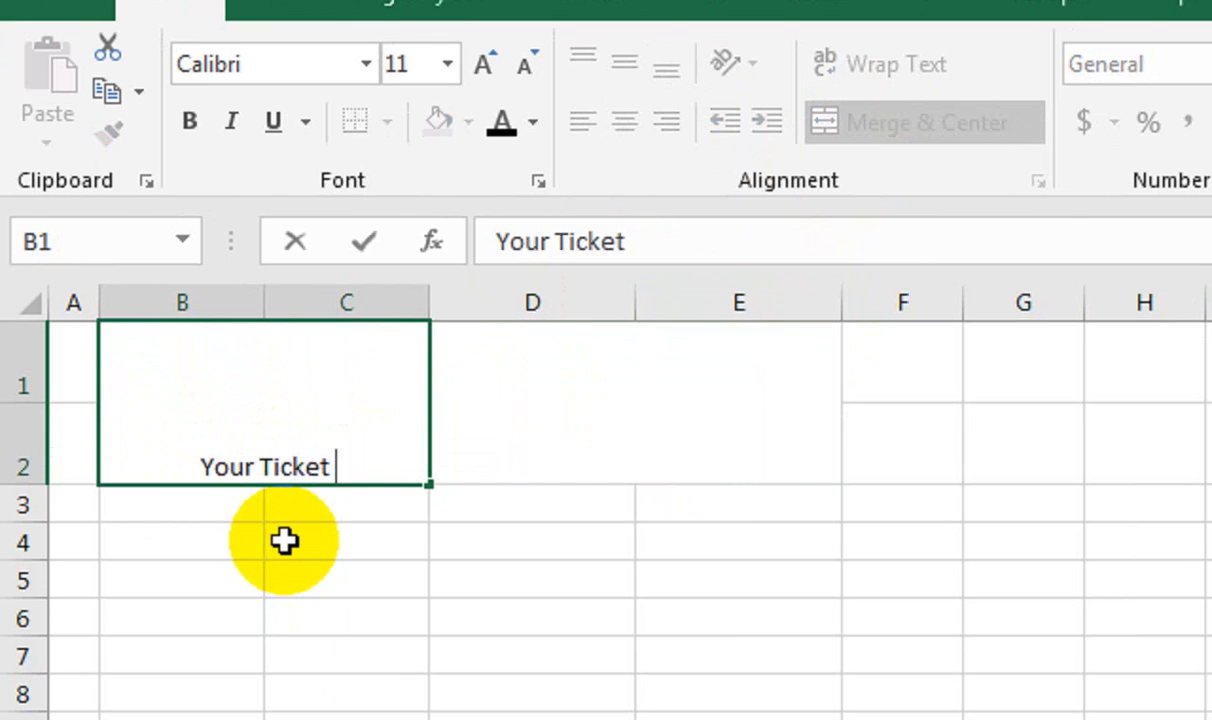
text( No is)
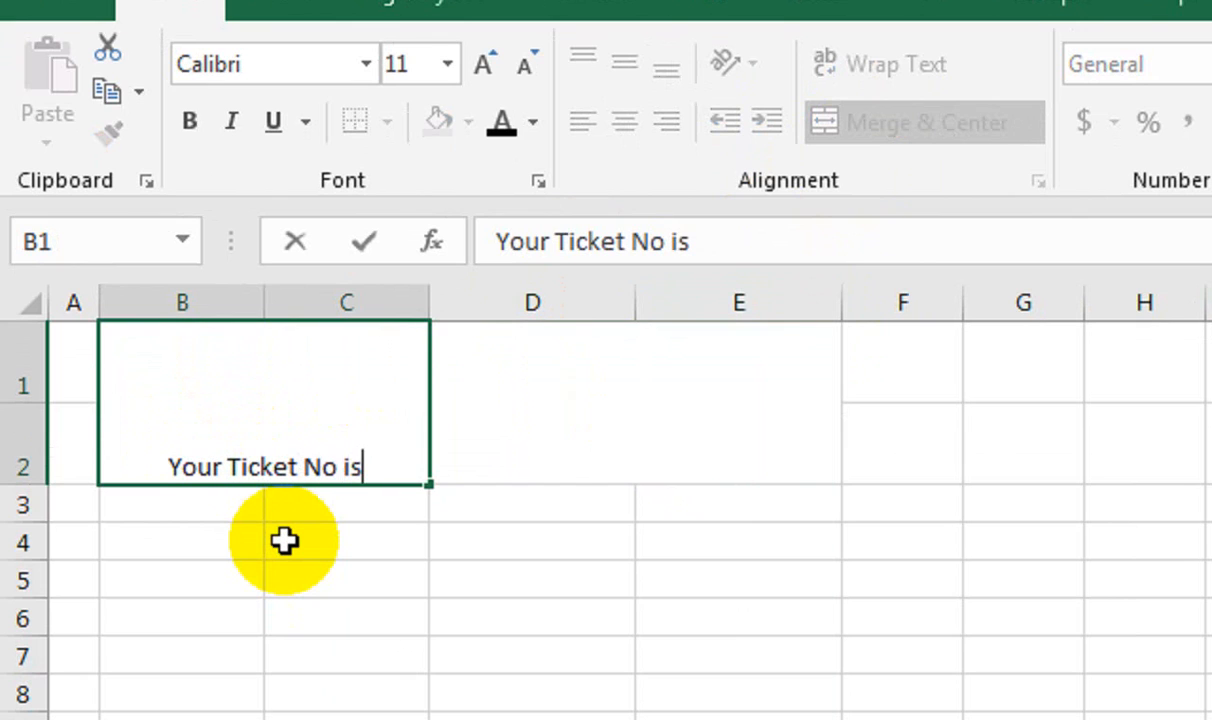
click(285, 541)
Wrap the text of the label in B1 and center it vertically
click(284, 452)
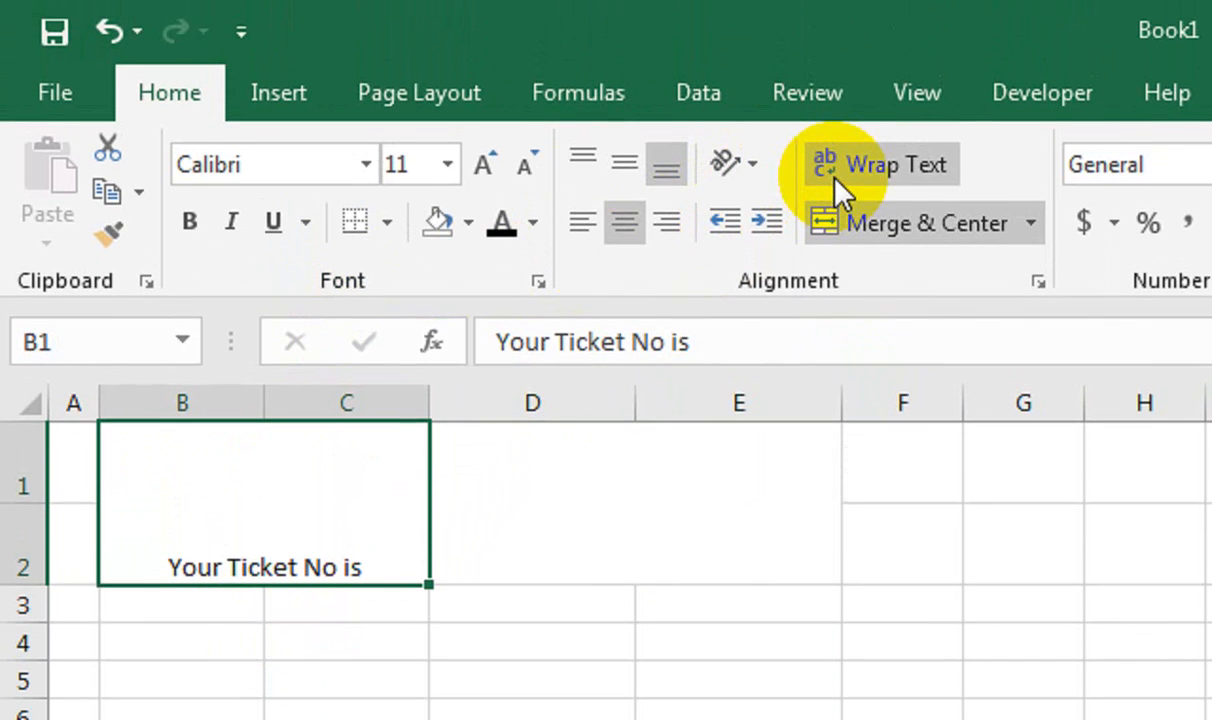
click(838, 182)
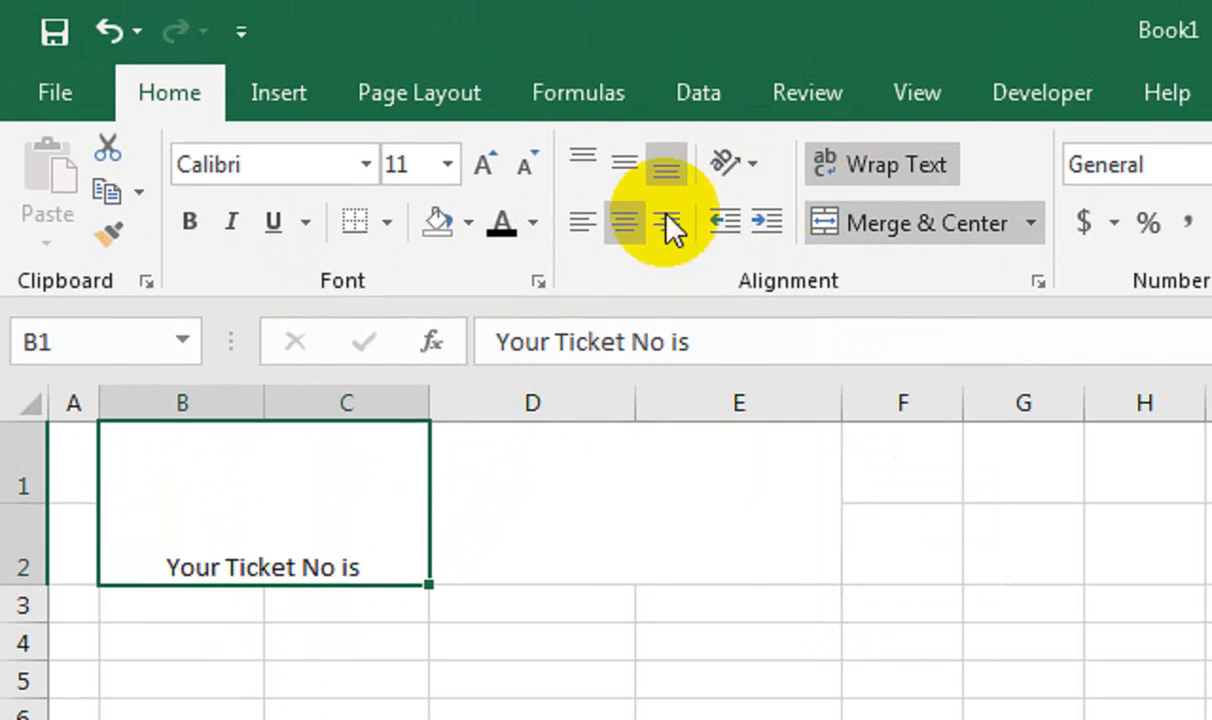
click(620, 160)
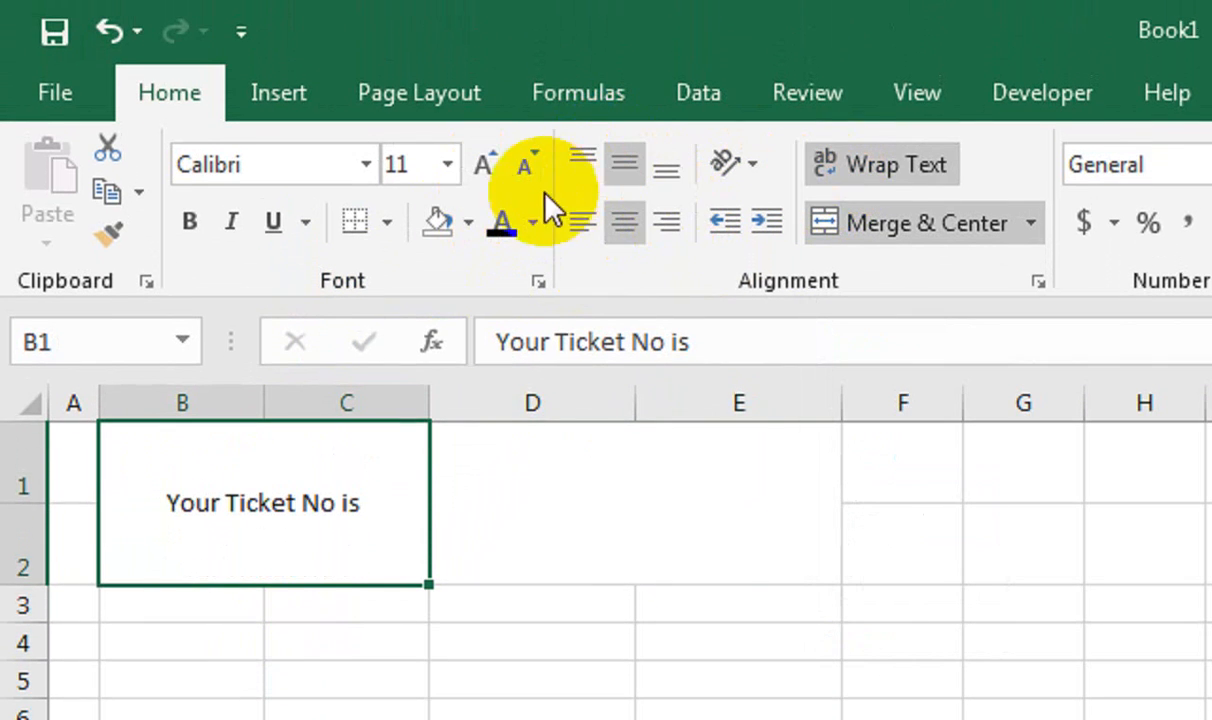
Increase the font size of the B1 label to 22 and make it bold
click(495, 180)
click(498, 184)
click(496, 172)
click(496, 172)
click(496, 172)
click(496, 172)
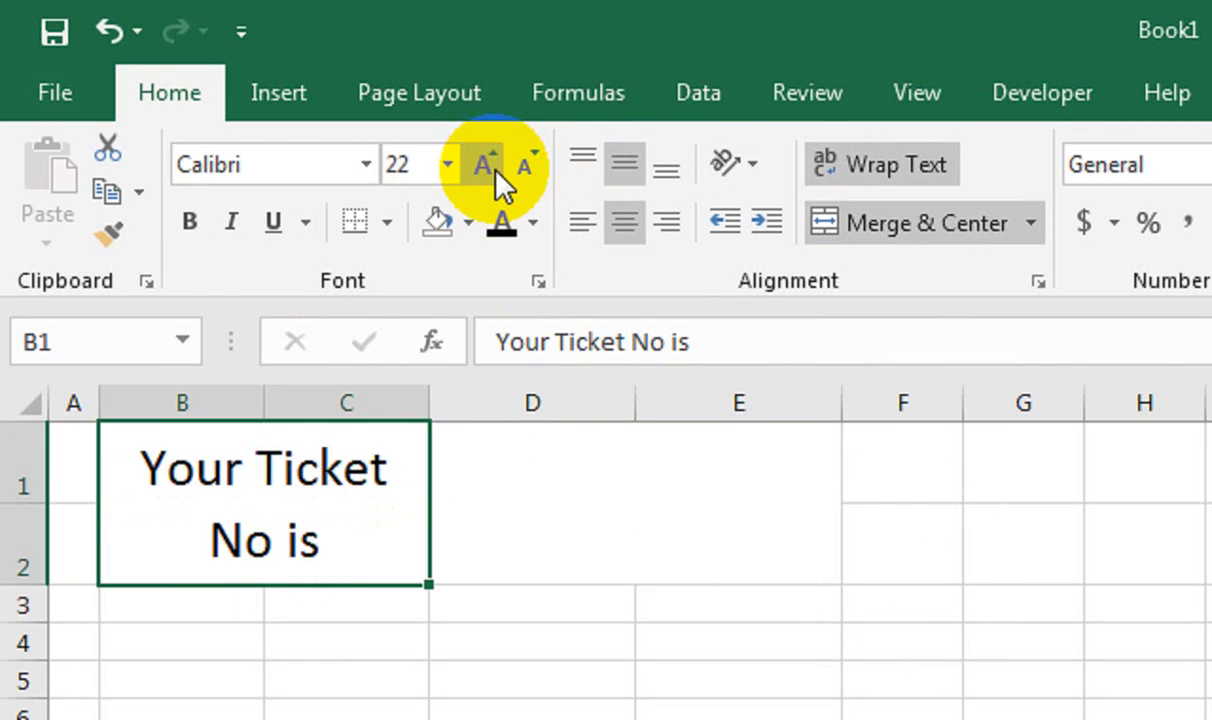
click(189, 230)
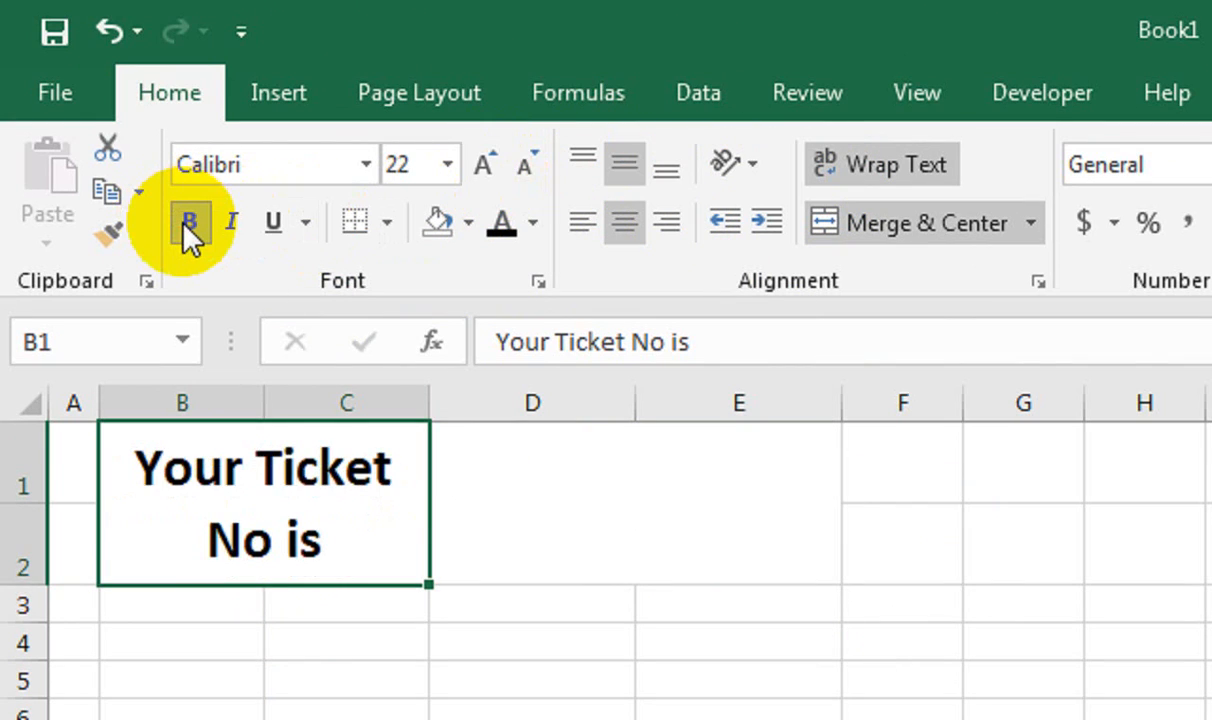
Change "No" to "Number" in the B1 label so it reads "Your Ticket Number is"
click(661, 325)
click(638, 333)
key(Delete)
text(umb)
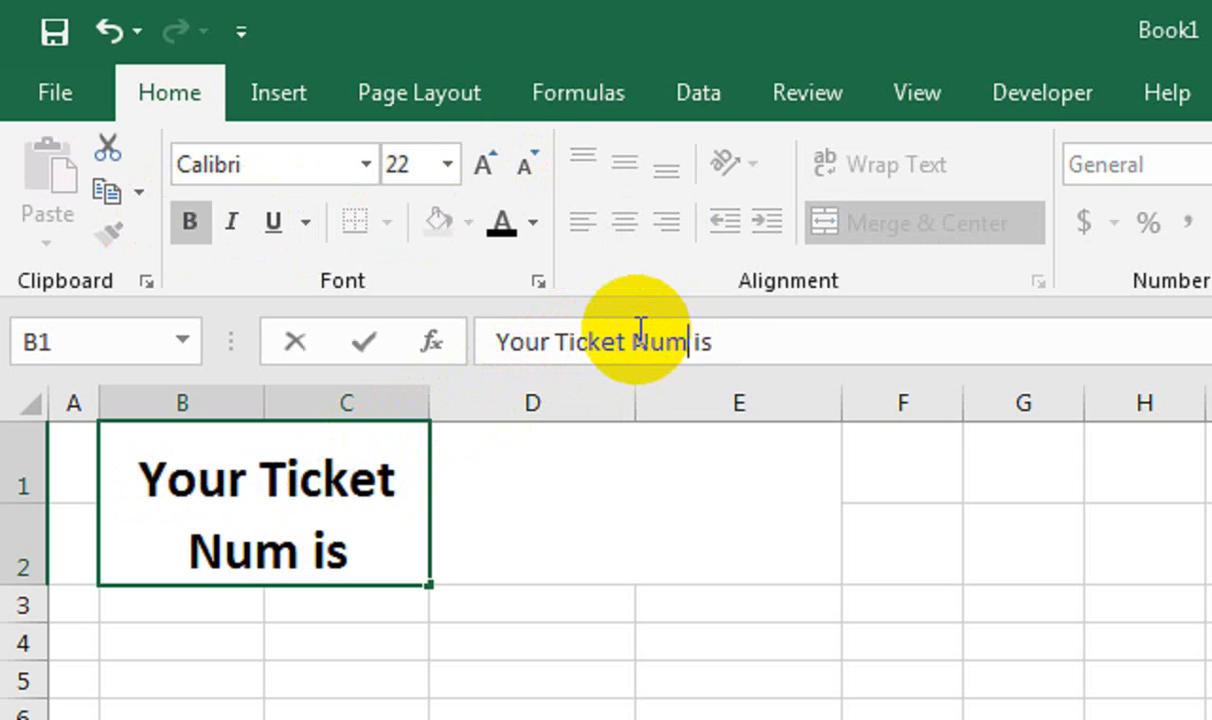
text(er)
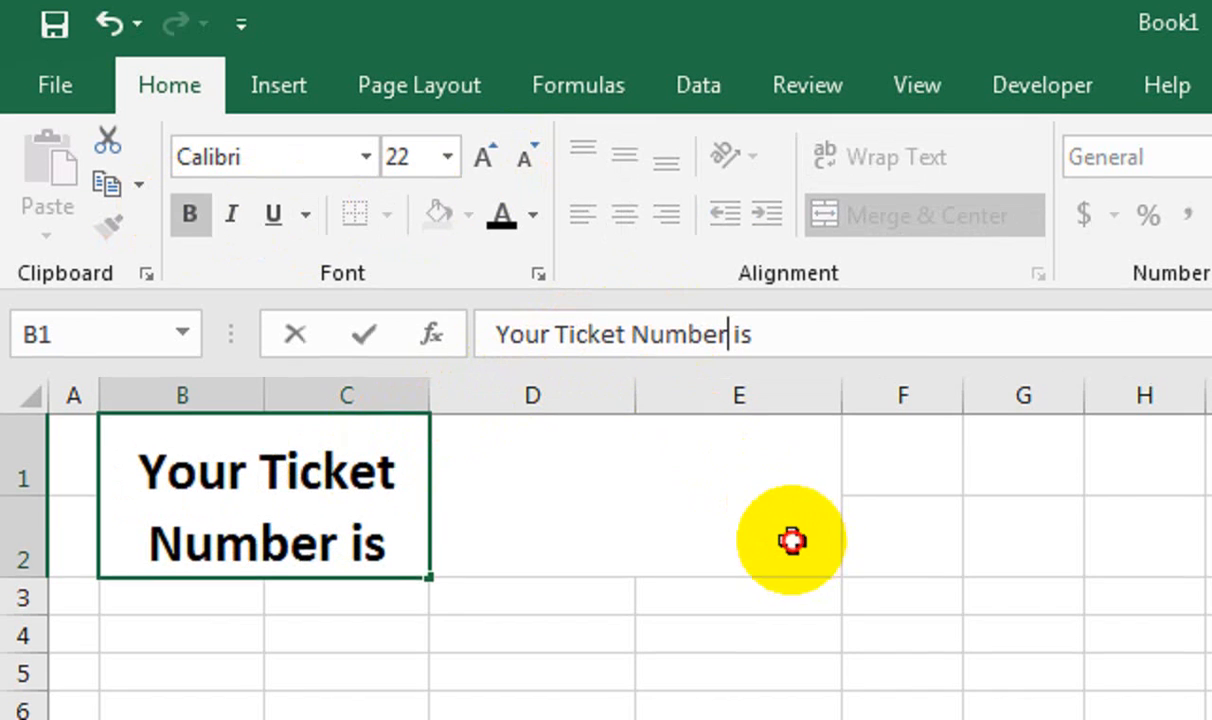
Apply the custom number format 0000 to the merged cell D1
click(788, 535)
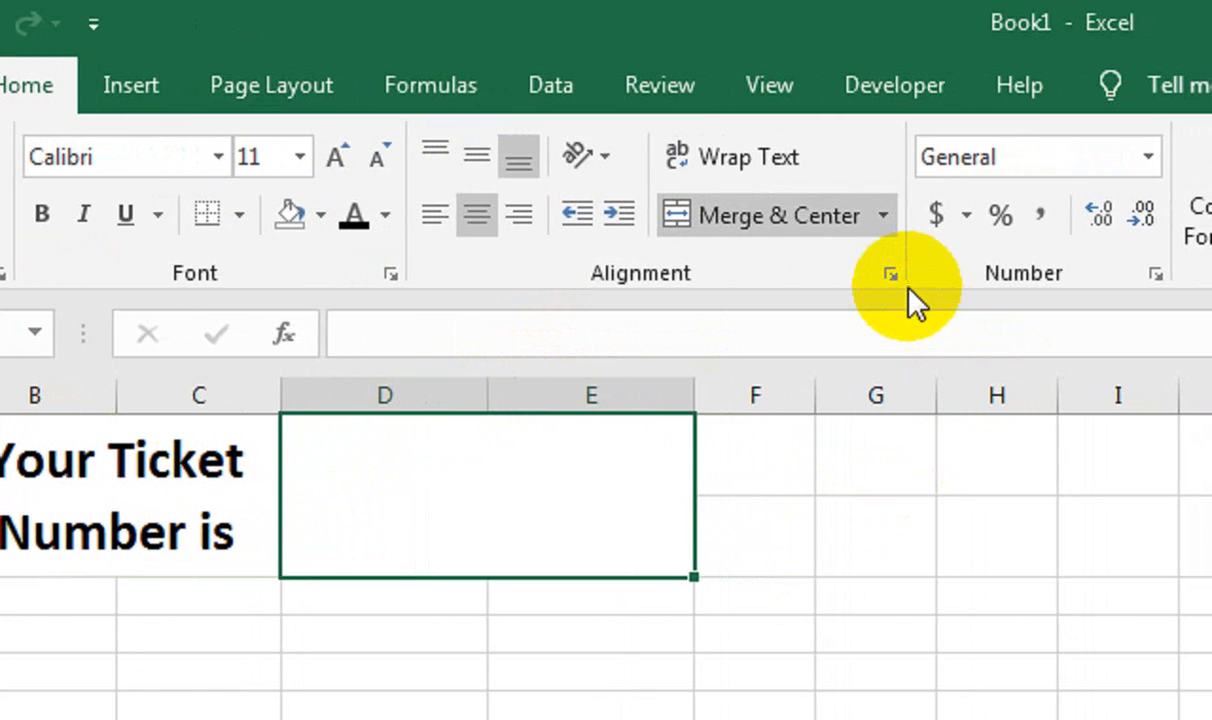
click(895, 278)
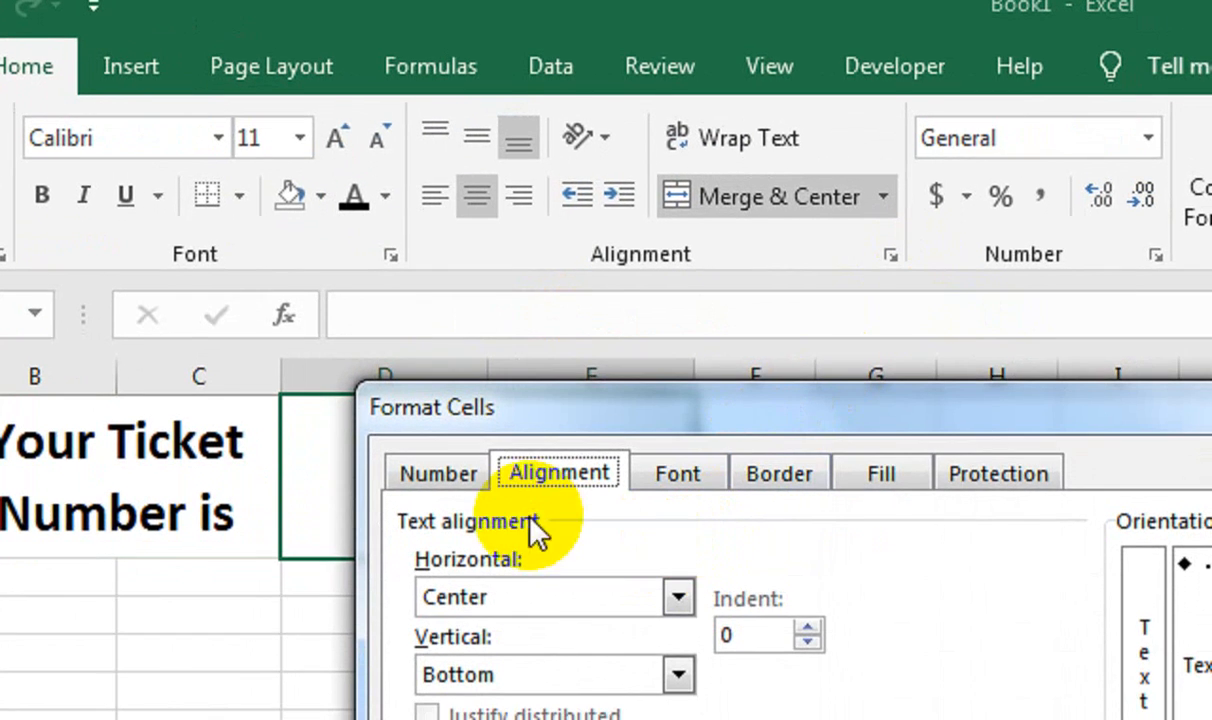
click(450, 478)
click(427, 611)
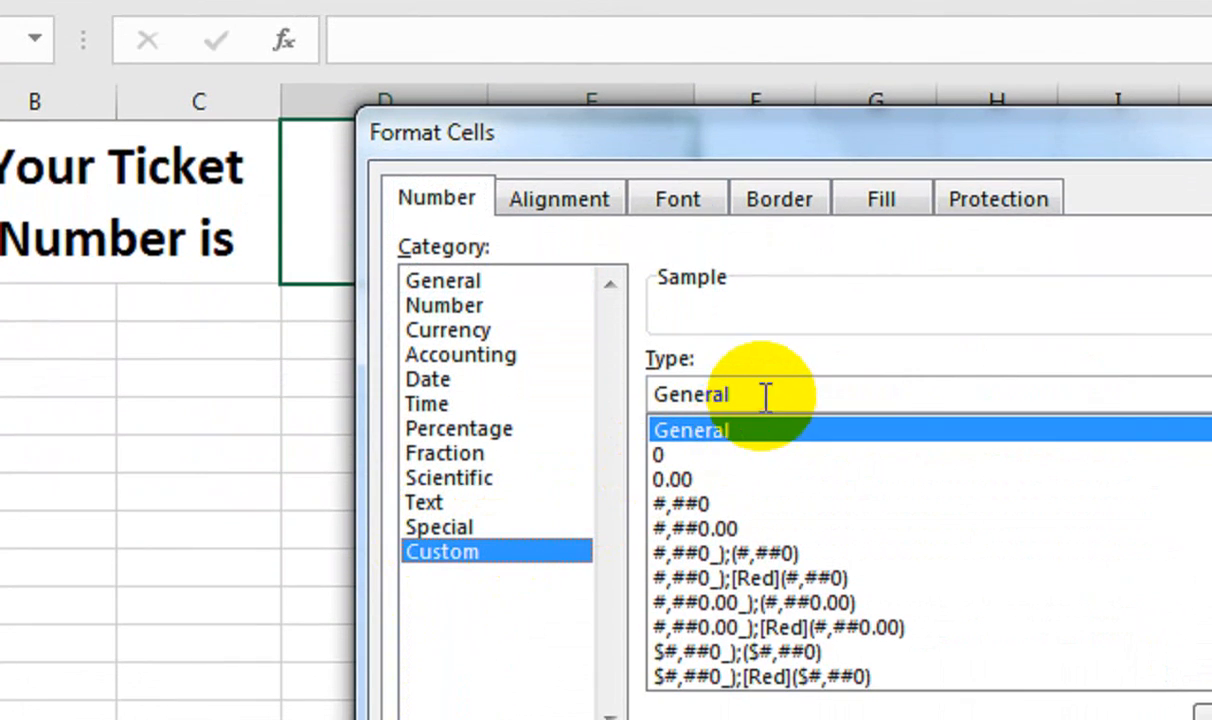
drag(766, 395, 640, 400)
text(0000)
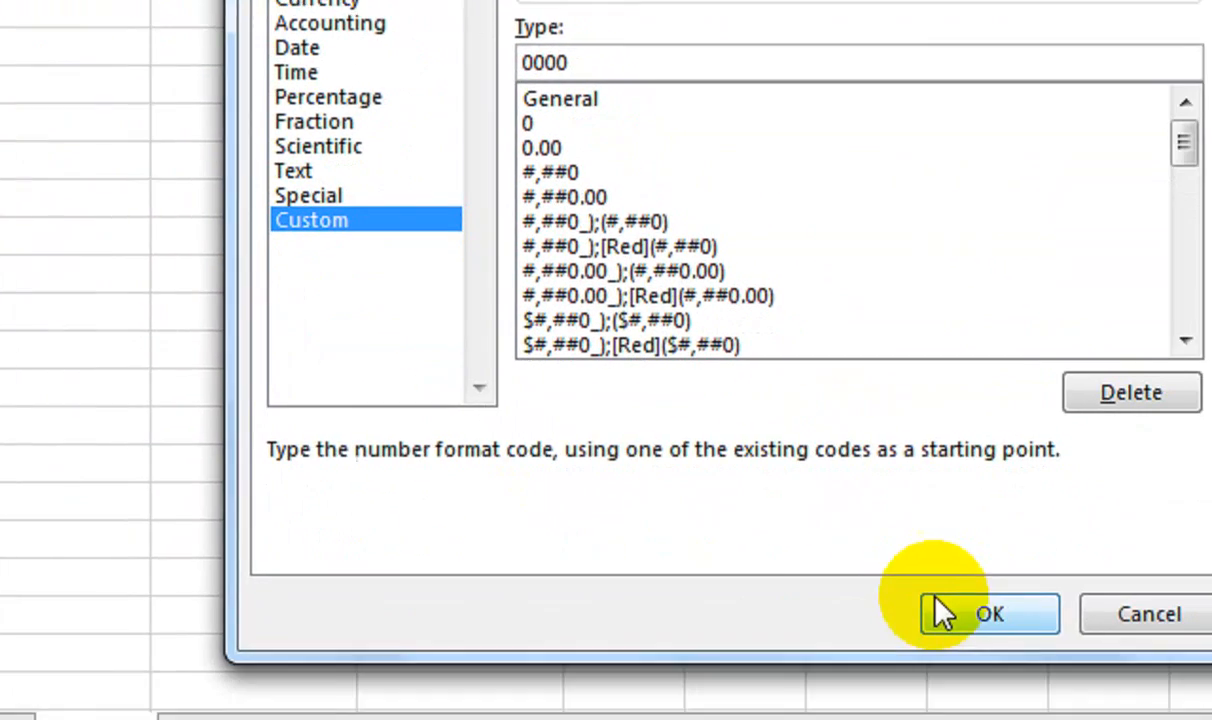
click(945, 611)
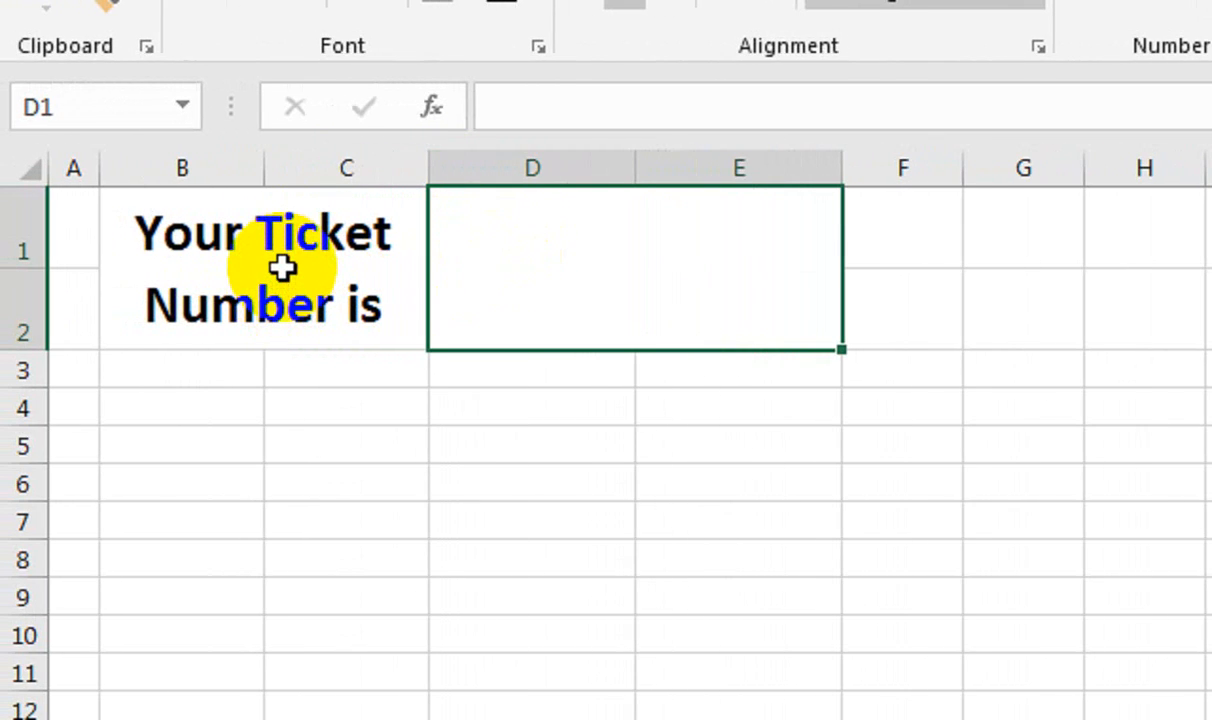
Fill the merged B1 label cell with the lightest theme orange
click(282, 267)
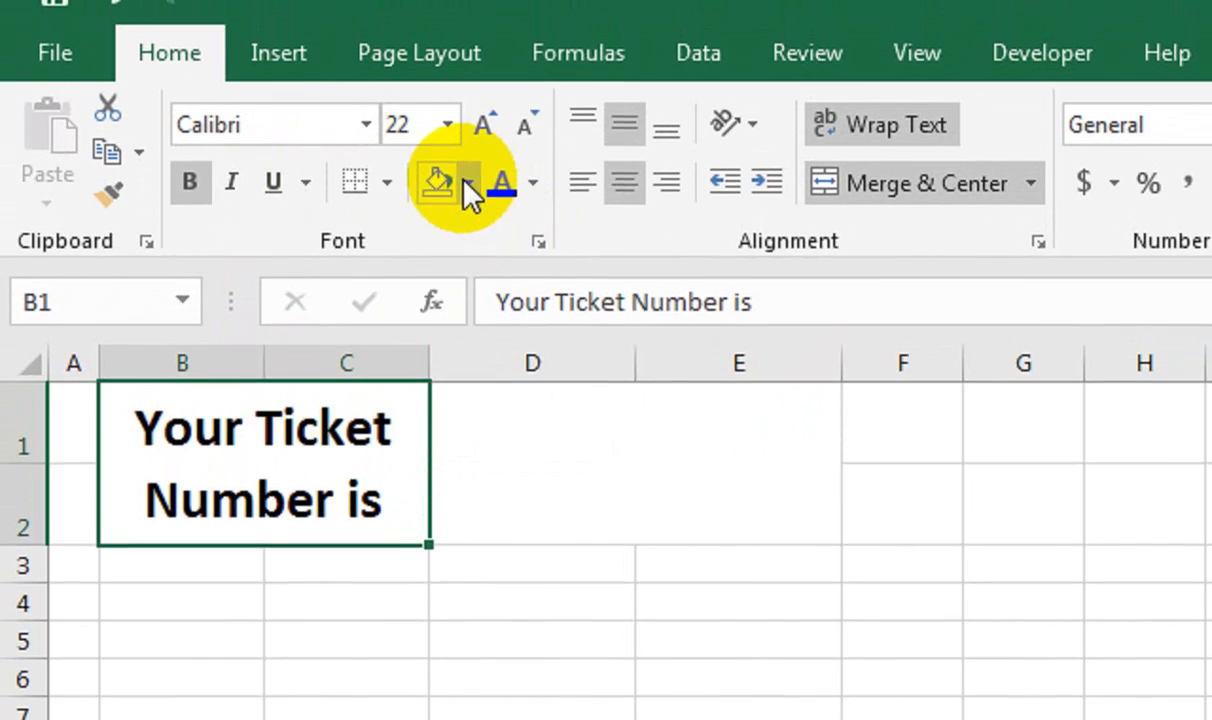
click(467, 183)
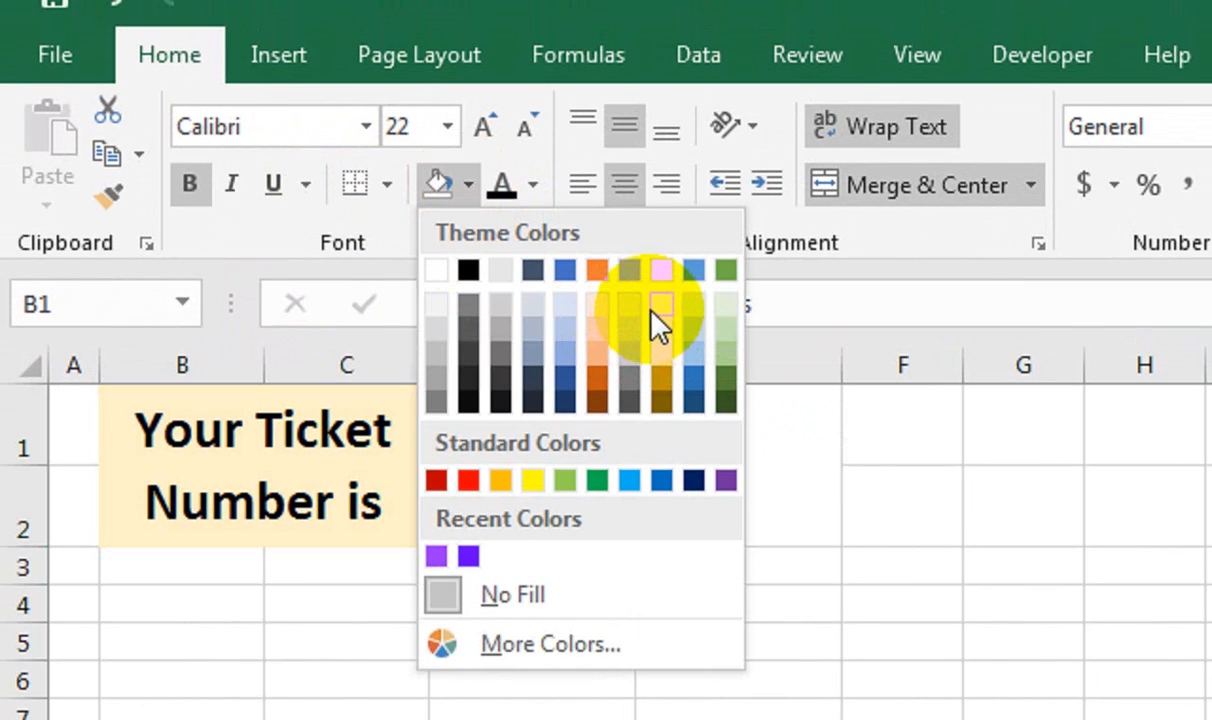
click(597, 302)
Fill the merged cell D1 with the lightest theme green
click(581, 510)
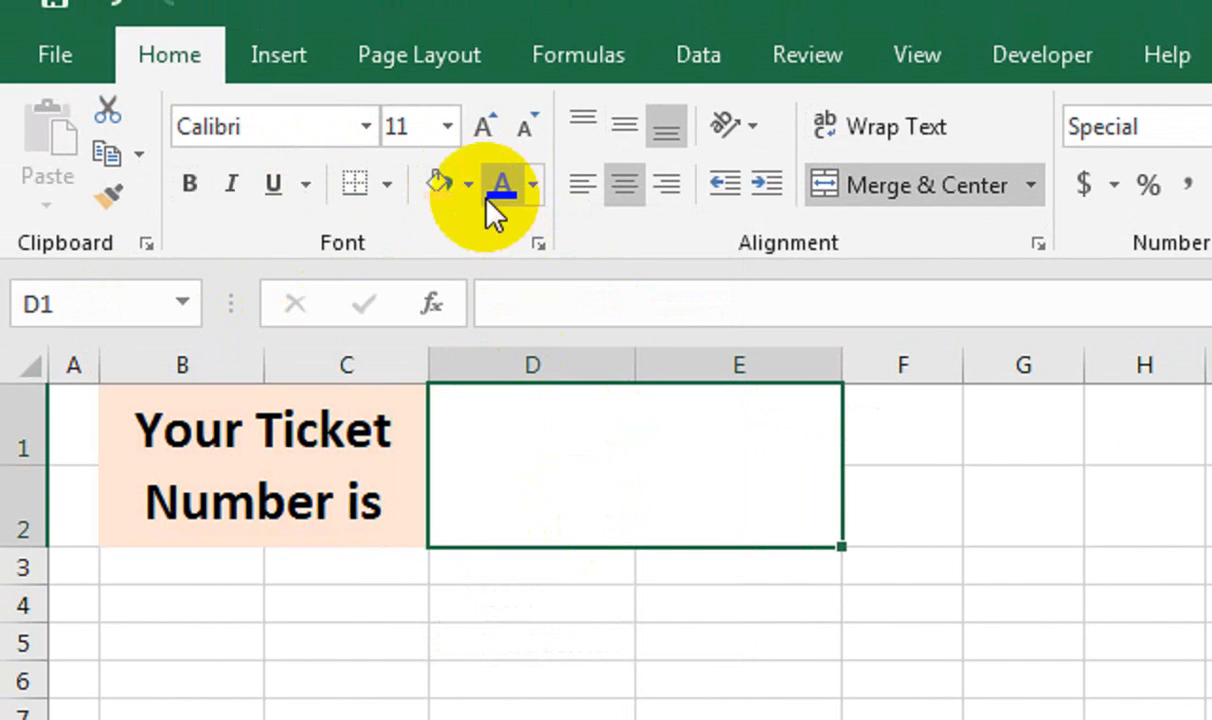
click(458, 185)
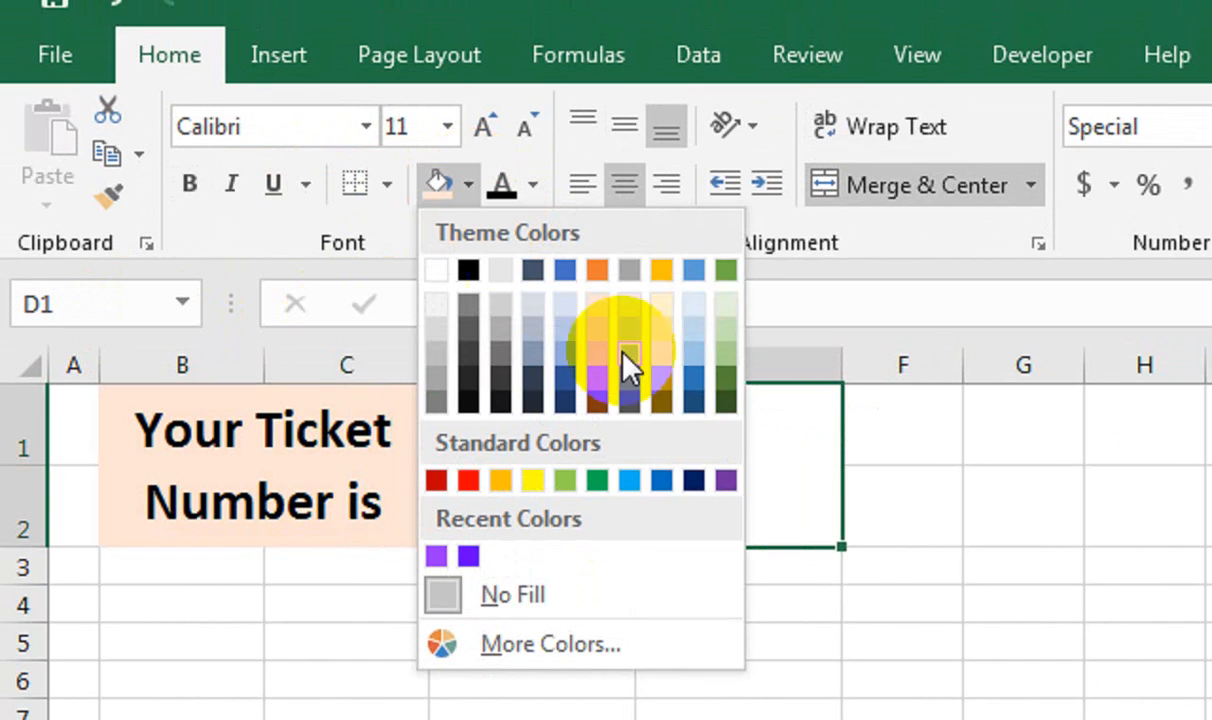
click(735, 315)
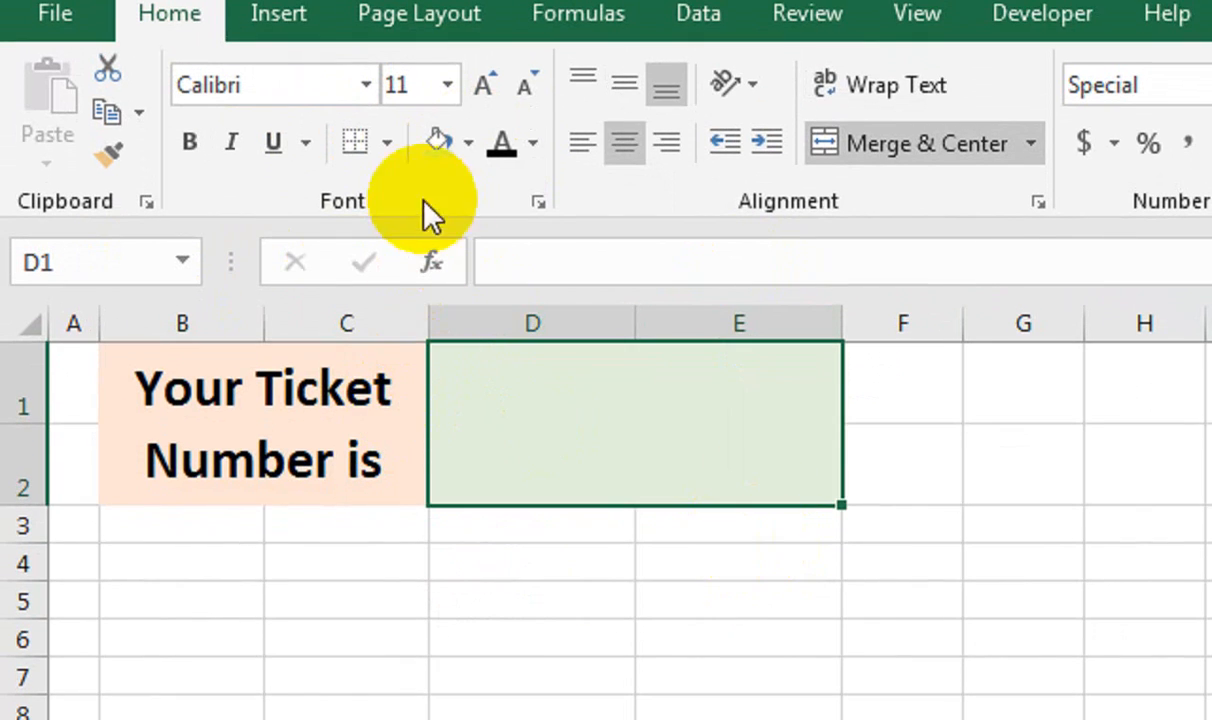
Change the fill of the B1 label cell to the lightest theme gold
key(Left)
click(468, 143)
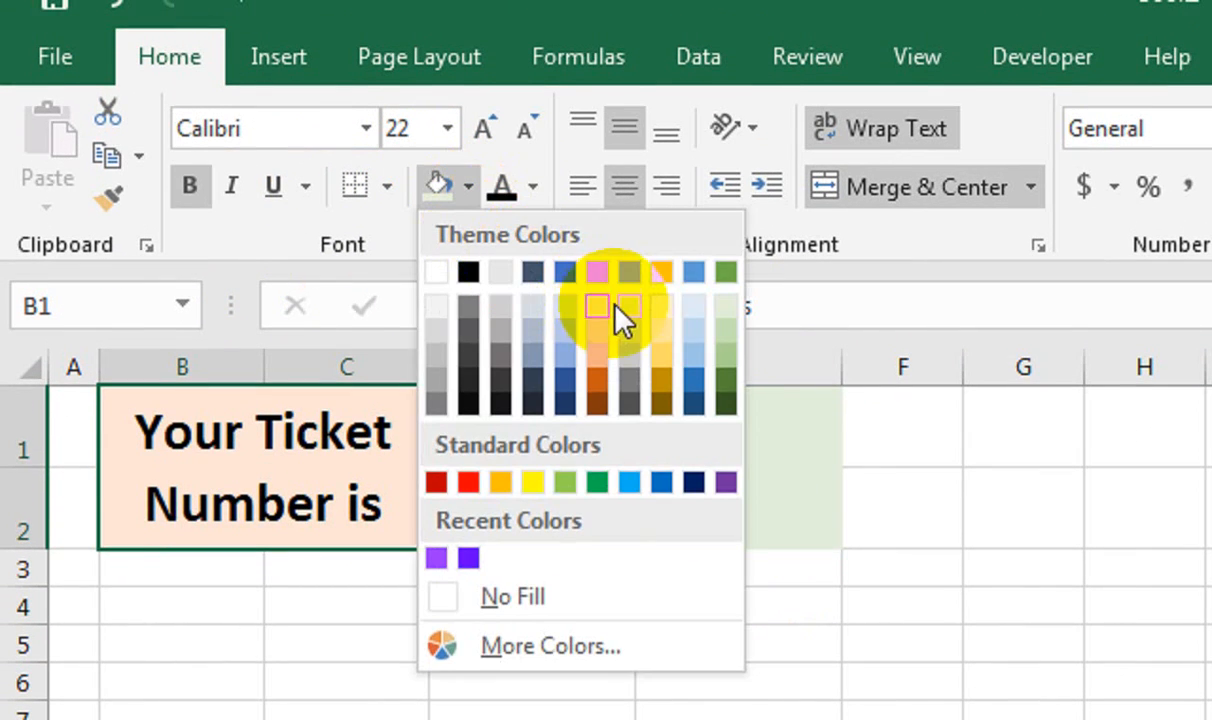
click(663, 322)
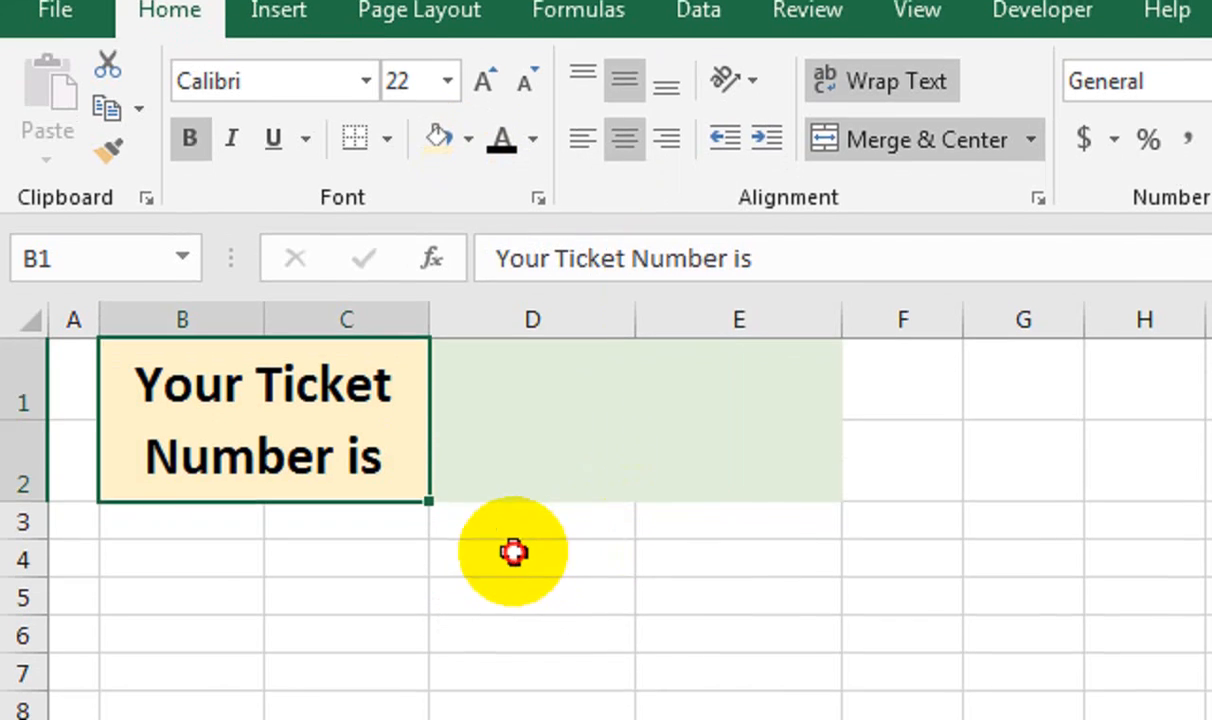
Merge and center B3:E5 and enter "This Ticket is Valid For Licence and Passport" in it
click(514, 601)
click(224, 575)
drag(224, 517, 723, 583)
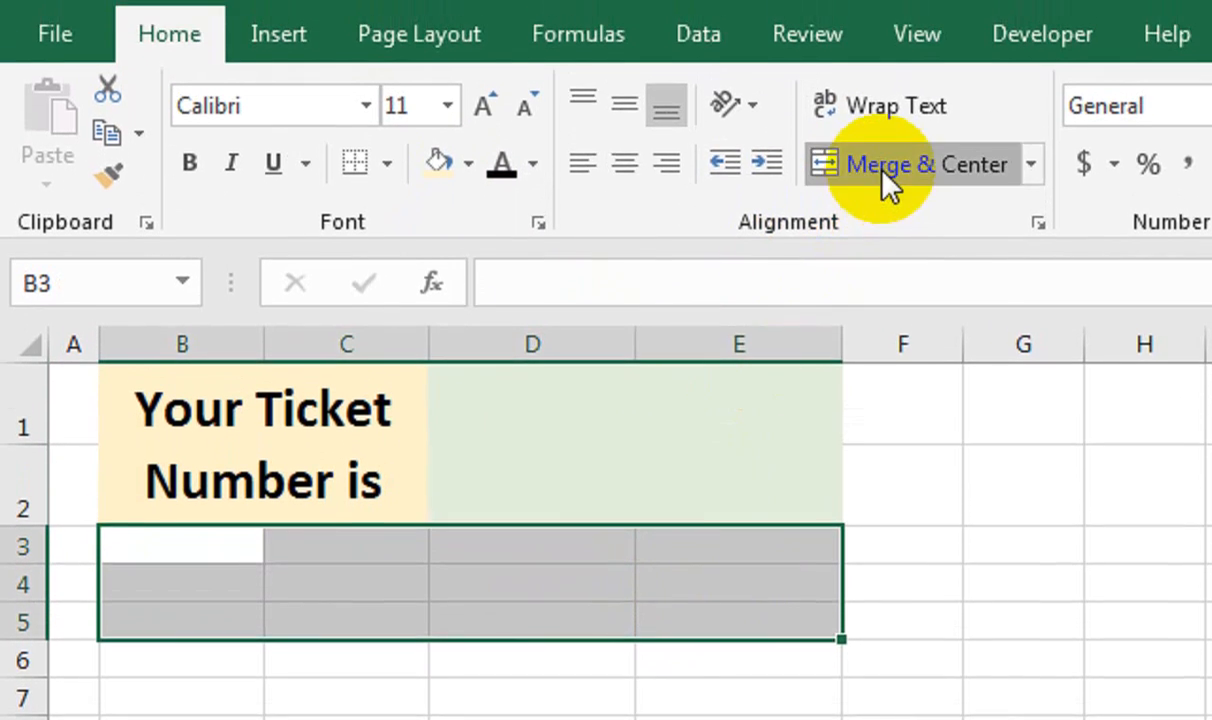
click(905, 83)
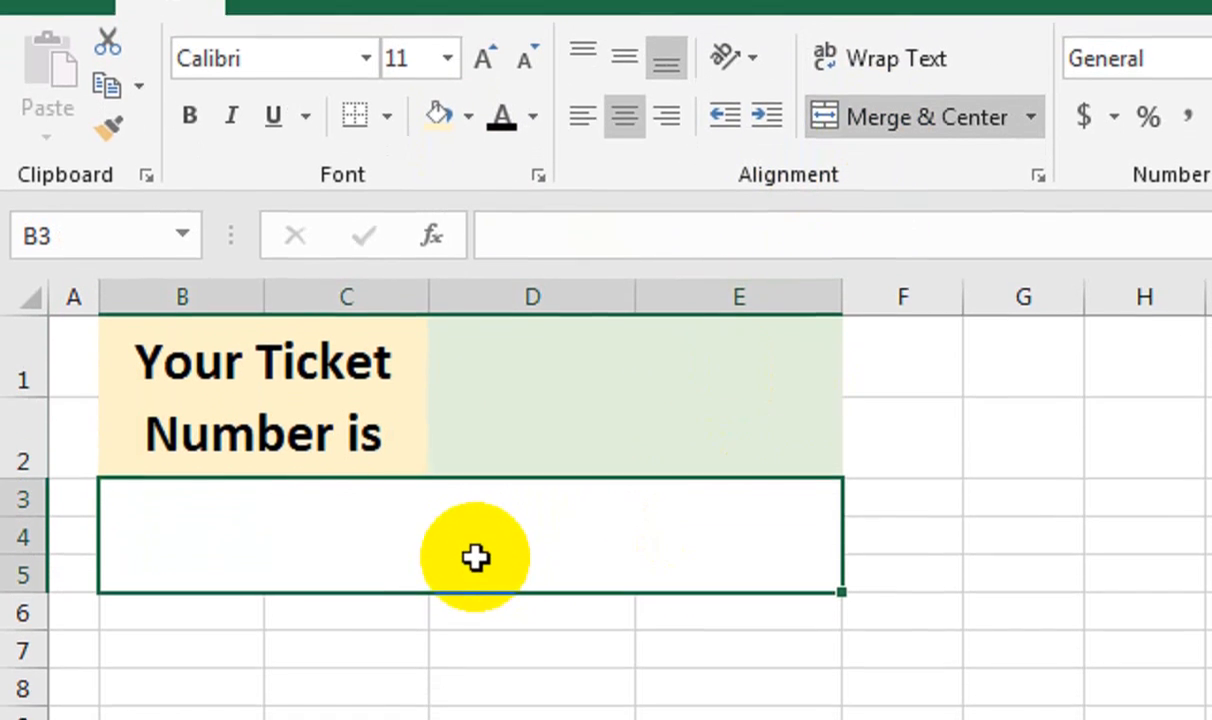
text(This Ticket is Valid For Licence and Passport)
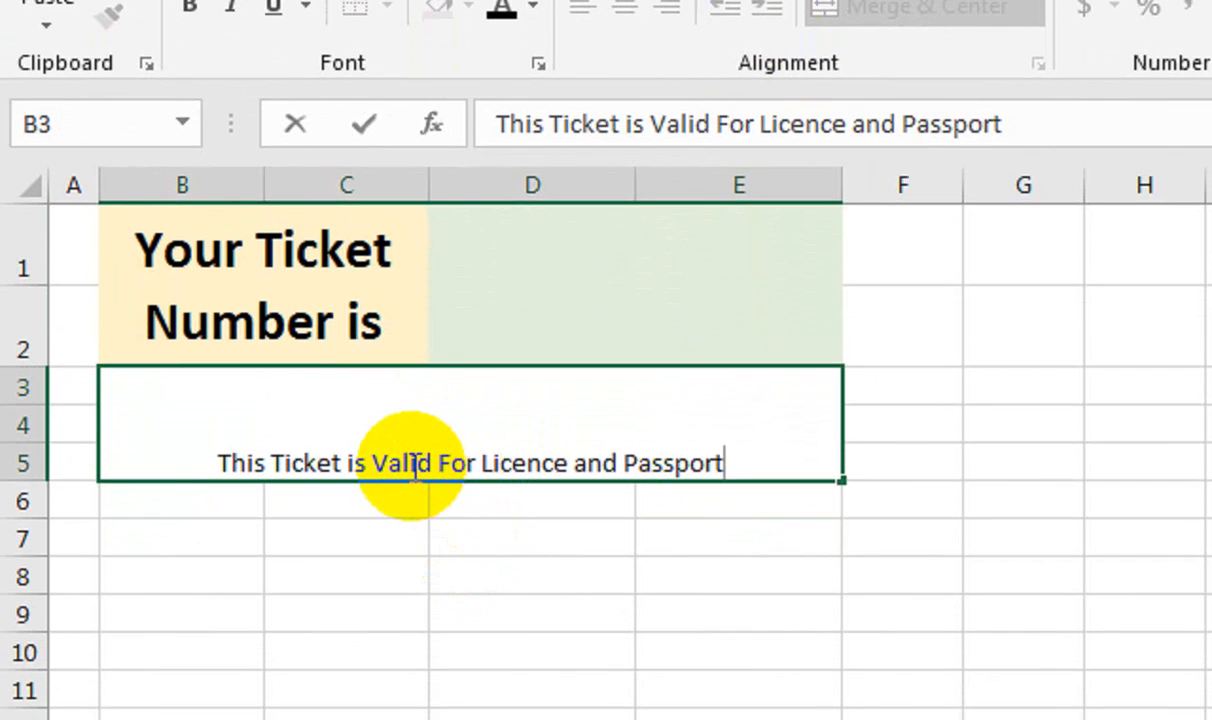
click(492, 530)
Center the B3 text vertically and format it at font size 16 in bold
click(509, 418)
click(625, 103)
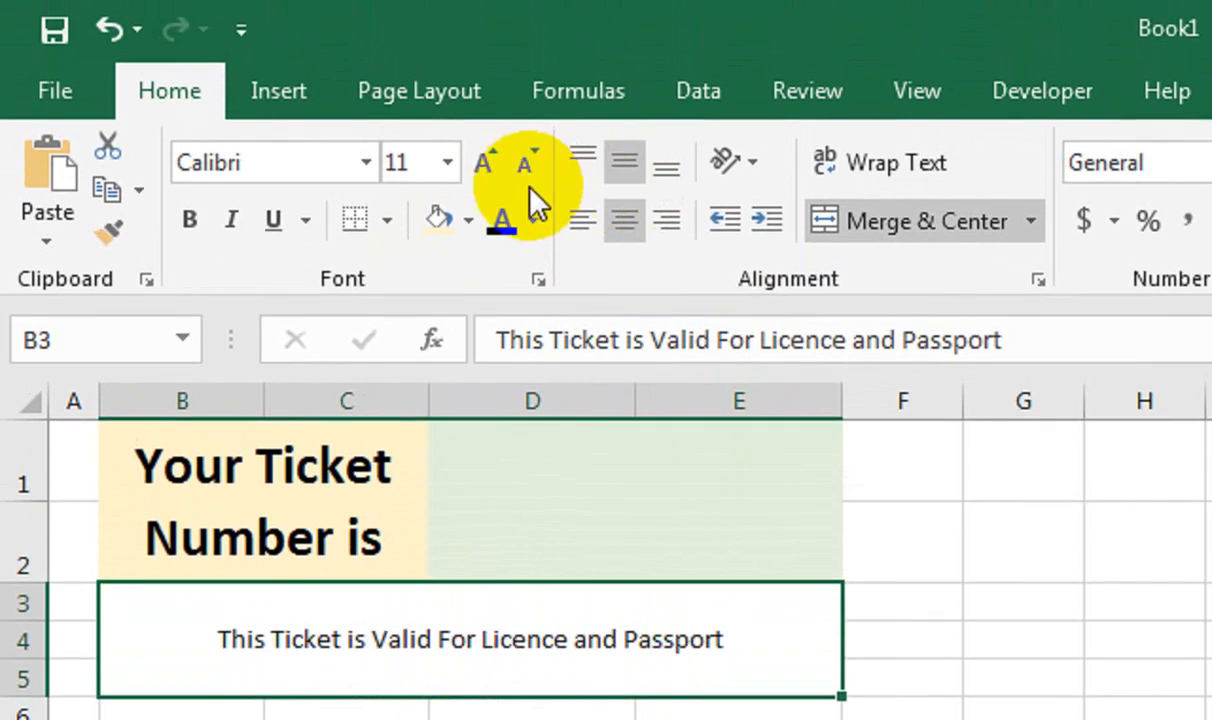
click(484, 163)
click(484, 163)
click(484, 163)
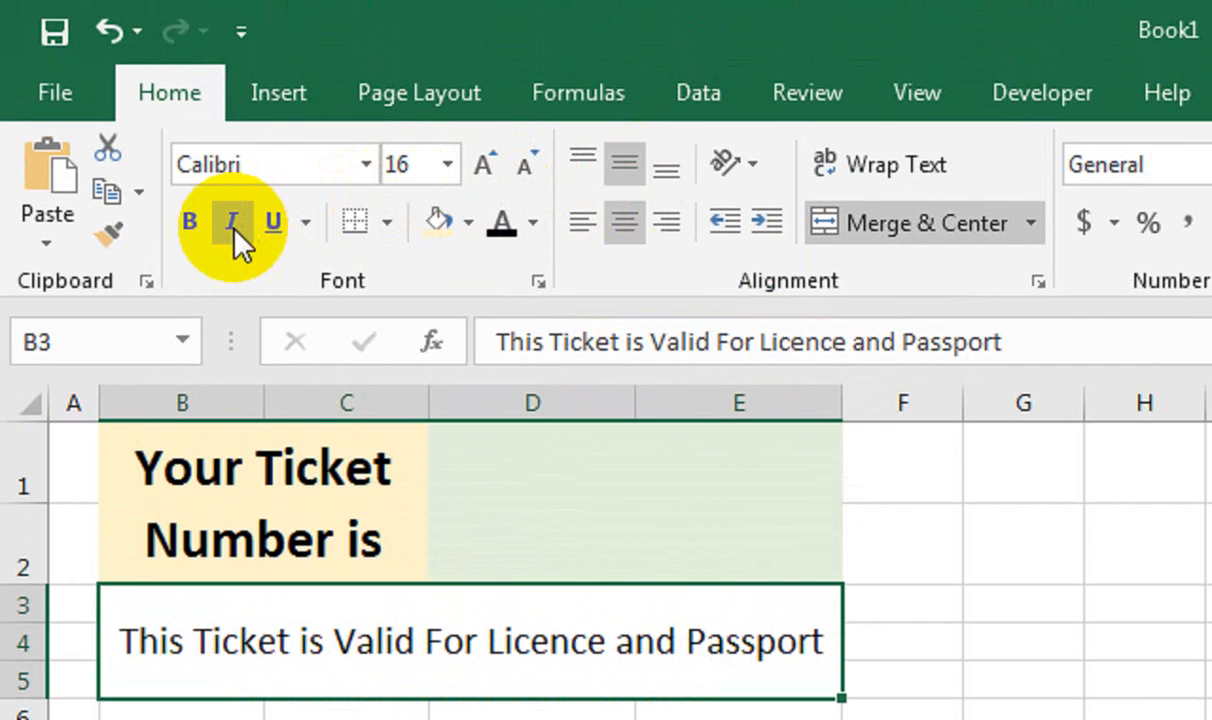
click(194, 240)
click(648, 496)
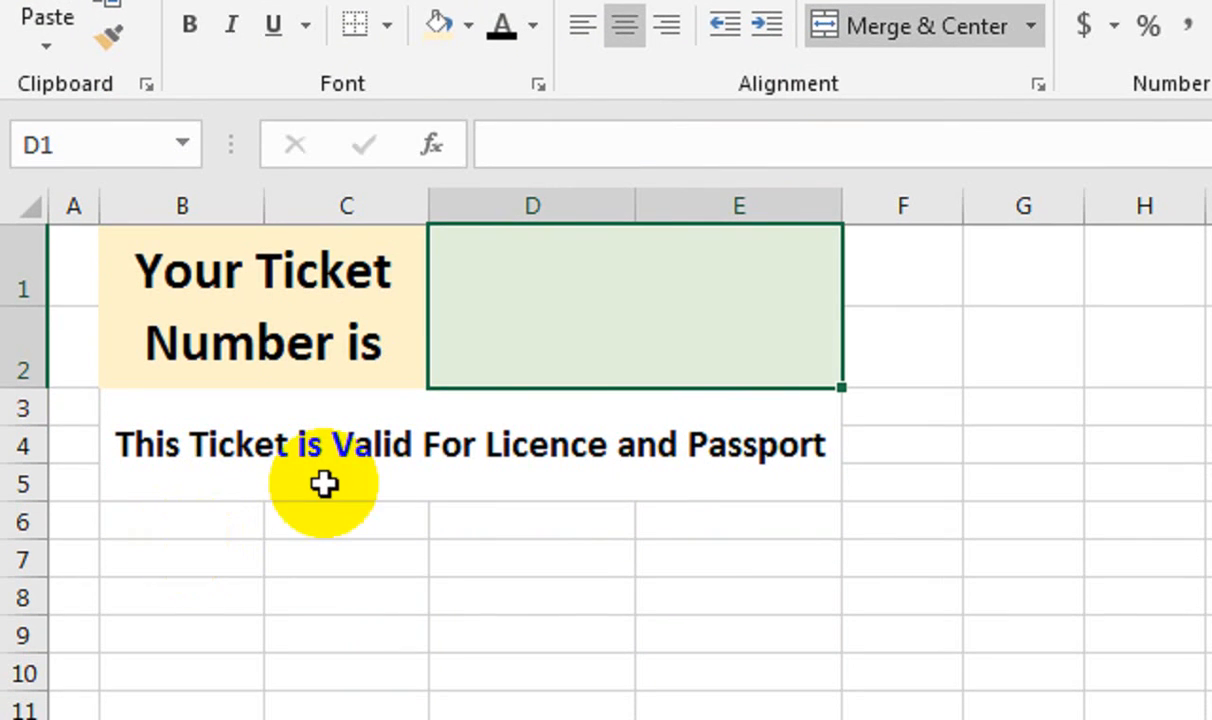
Make row 6 taller, then merge and center B6:C6 and D6:E6 as two separate cells
drag(46, 527, 46, 568)
drag(246, 498, 357, 509)
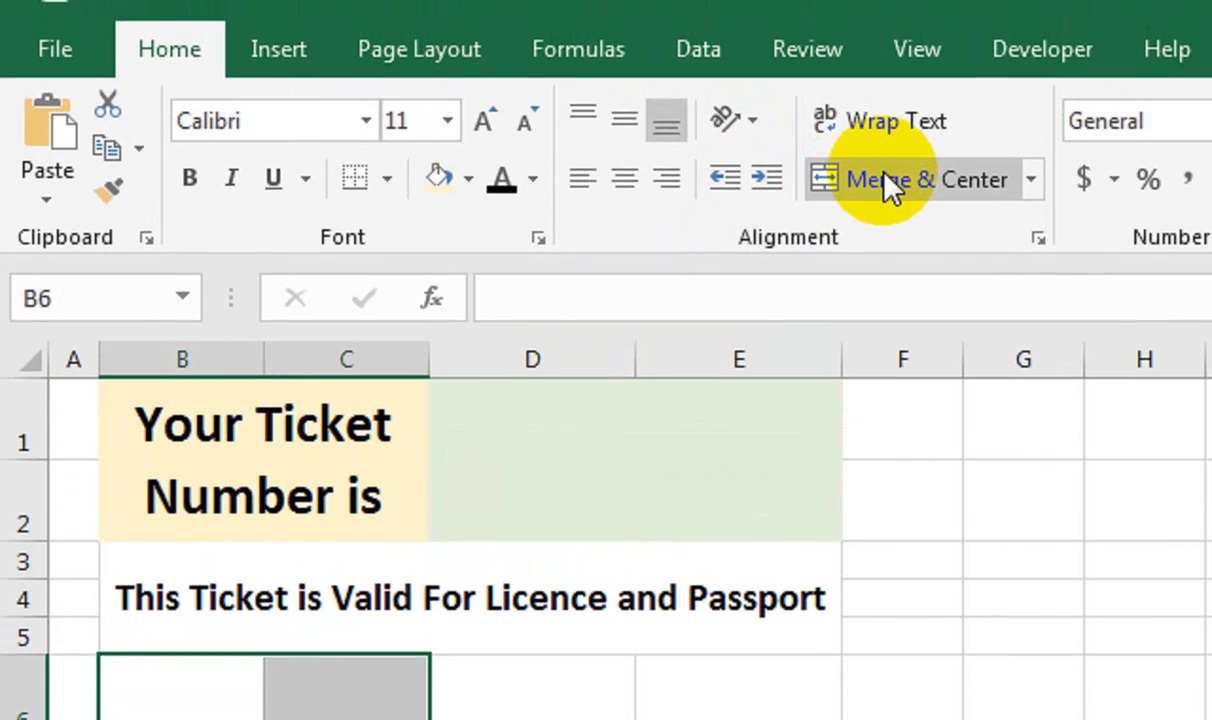
click(885, 5)
drag(603, 565, 684, 545)
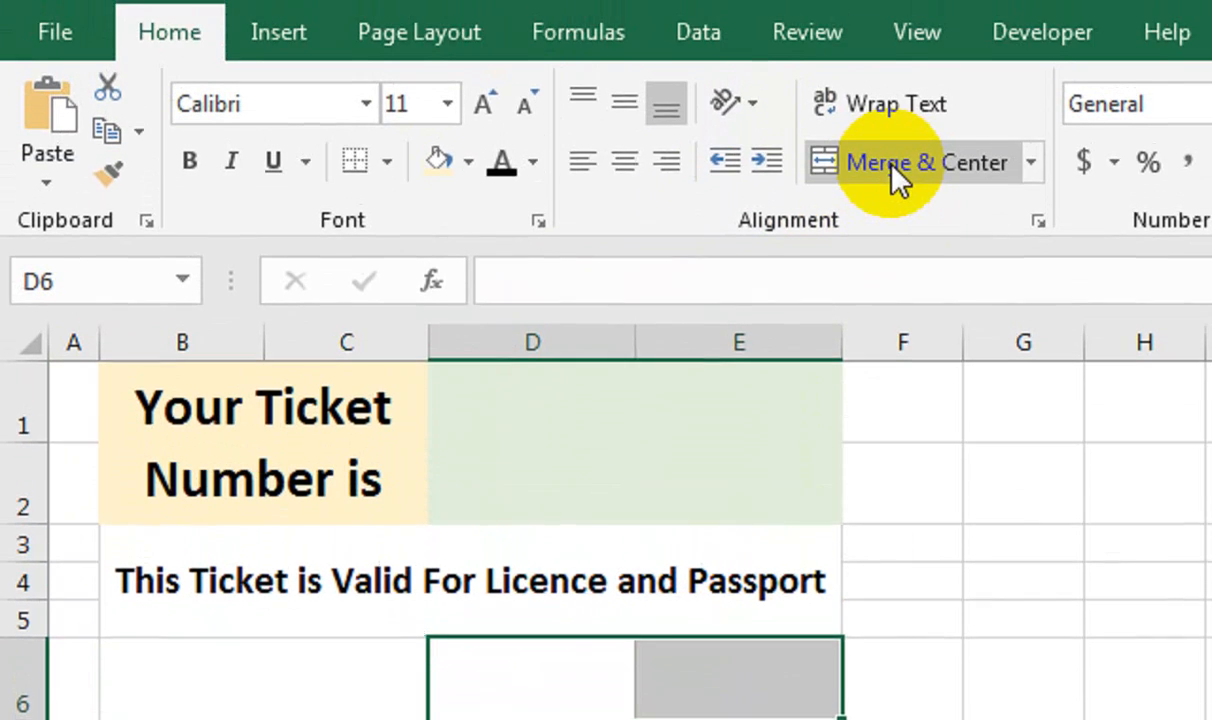
click(893, 168)
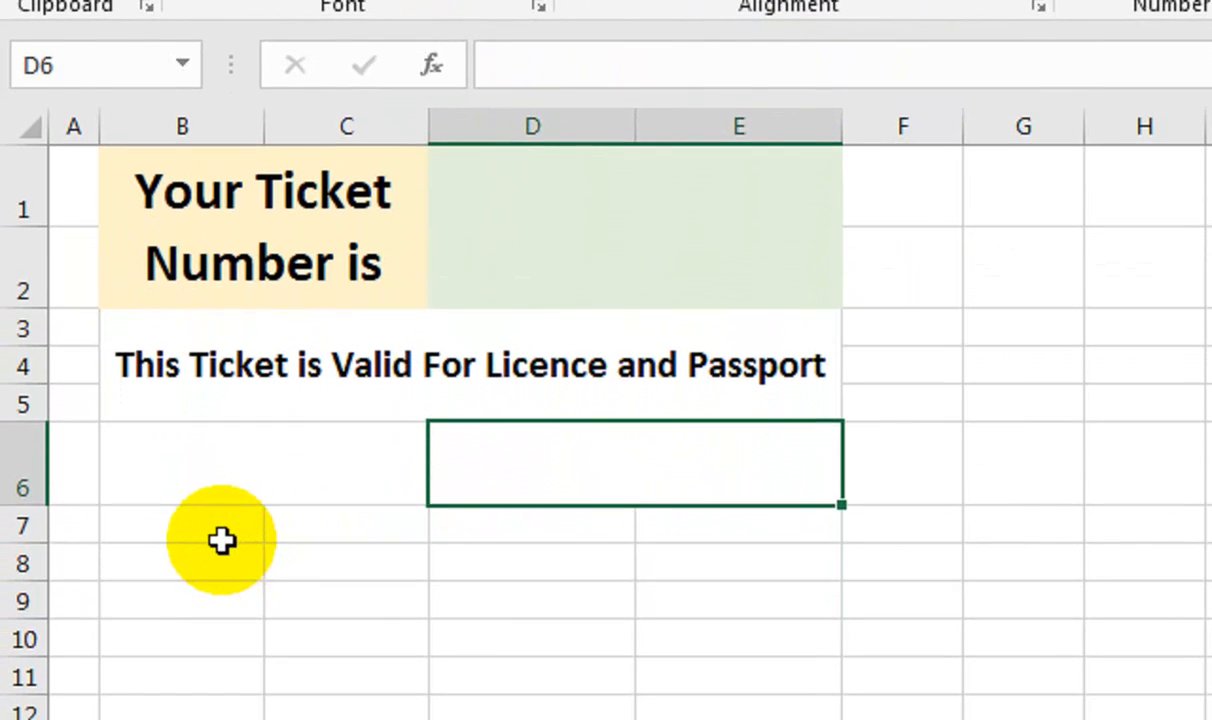
Make row 7 taller, then merge and center B7:C7 and D7:E7 as two separate cells
click(212, 648)
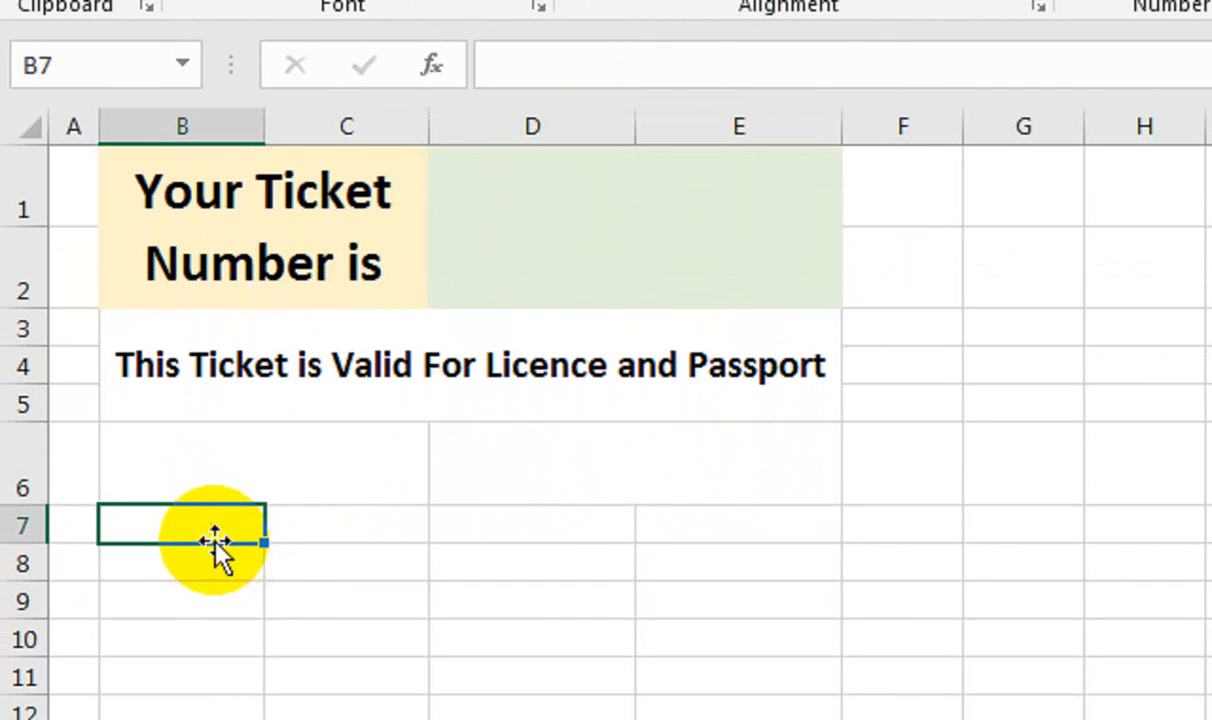
drag(14, 543, 19, 543)
drag(256, 513, 600, 533)
click(866, 222)
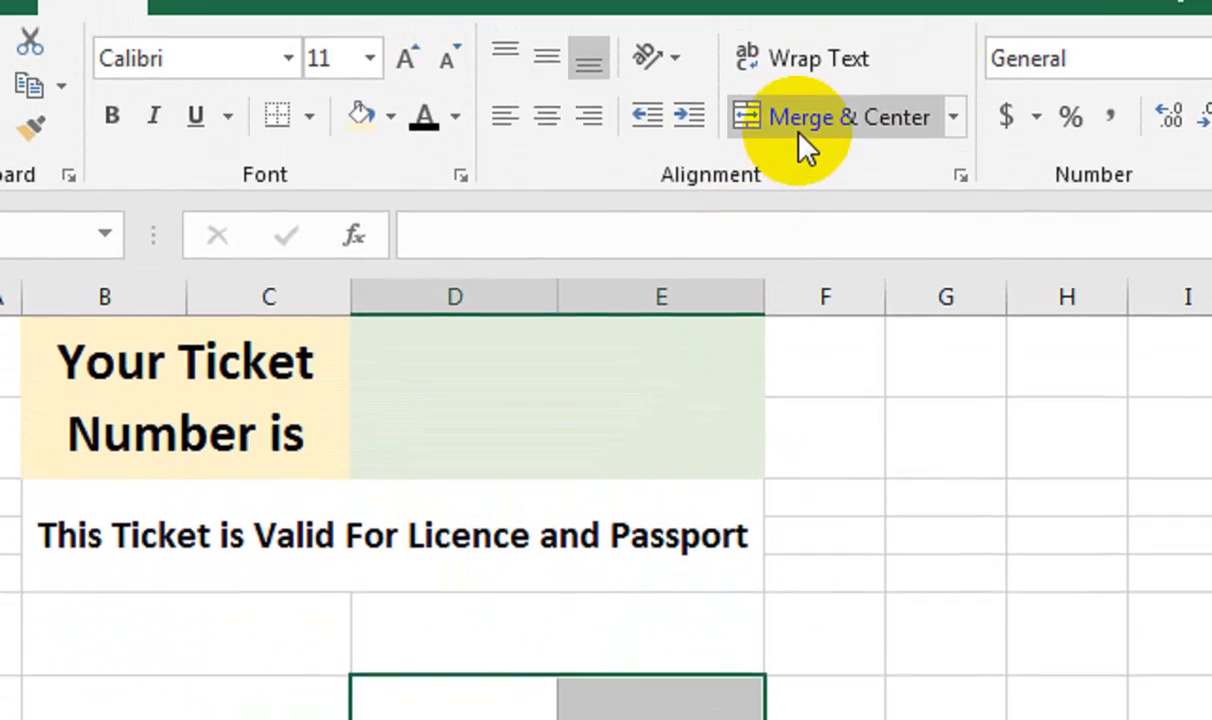
click(806, 145)
Enter the headings "PASSPORT TICKET" in B7 and "LICENCE TICKET" in D7
click(277, 710)
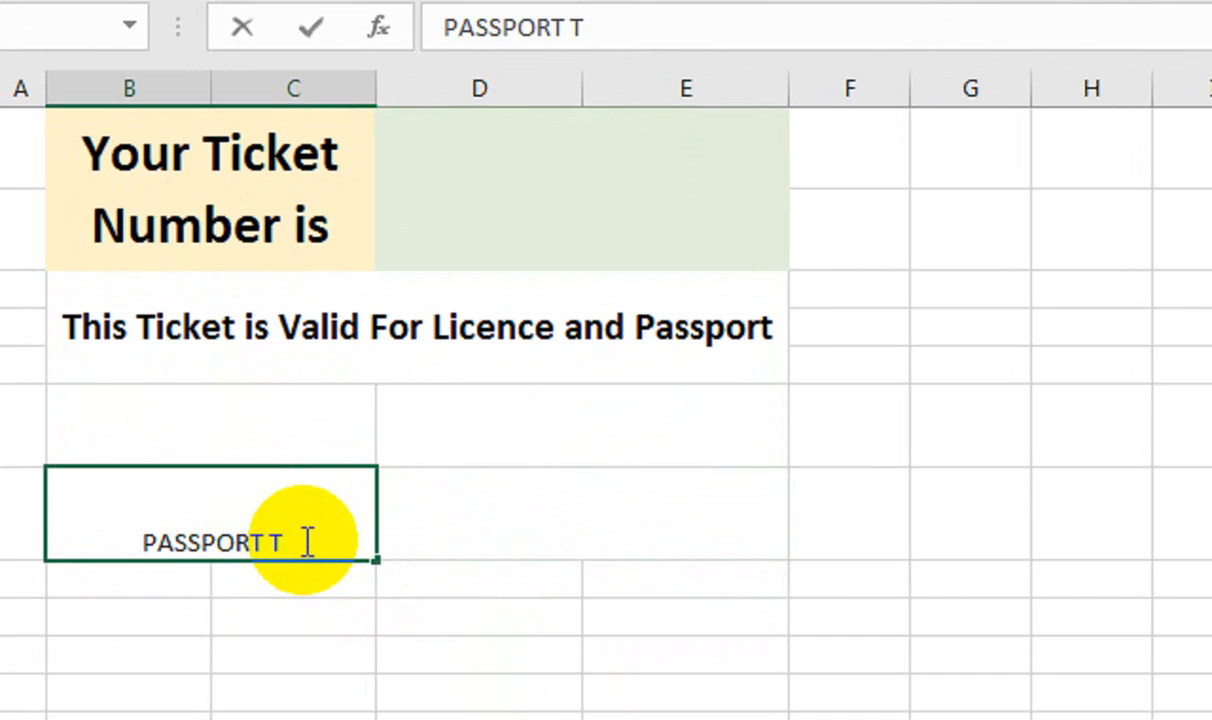
key(Tab)
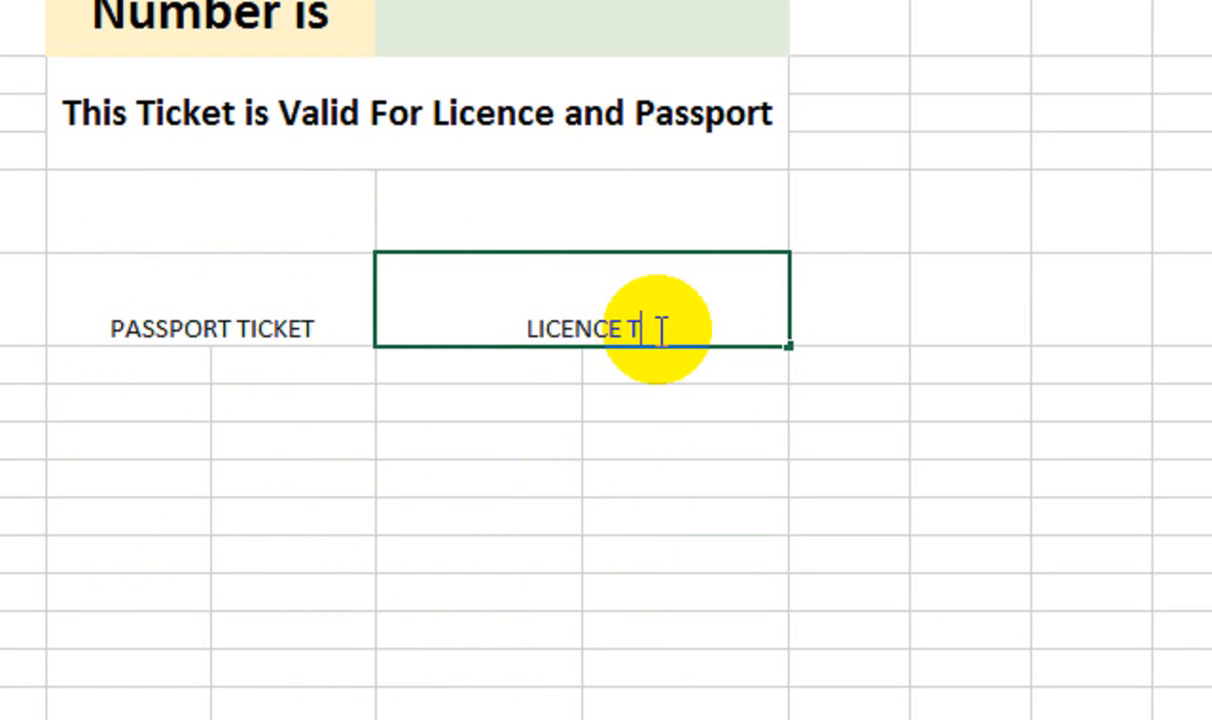
click(406, 438)
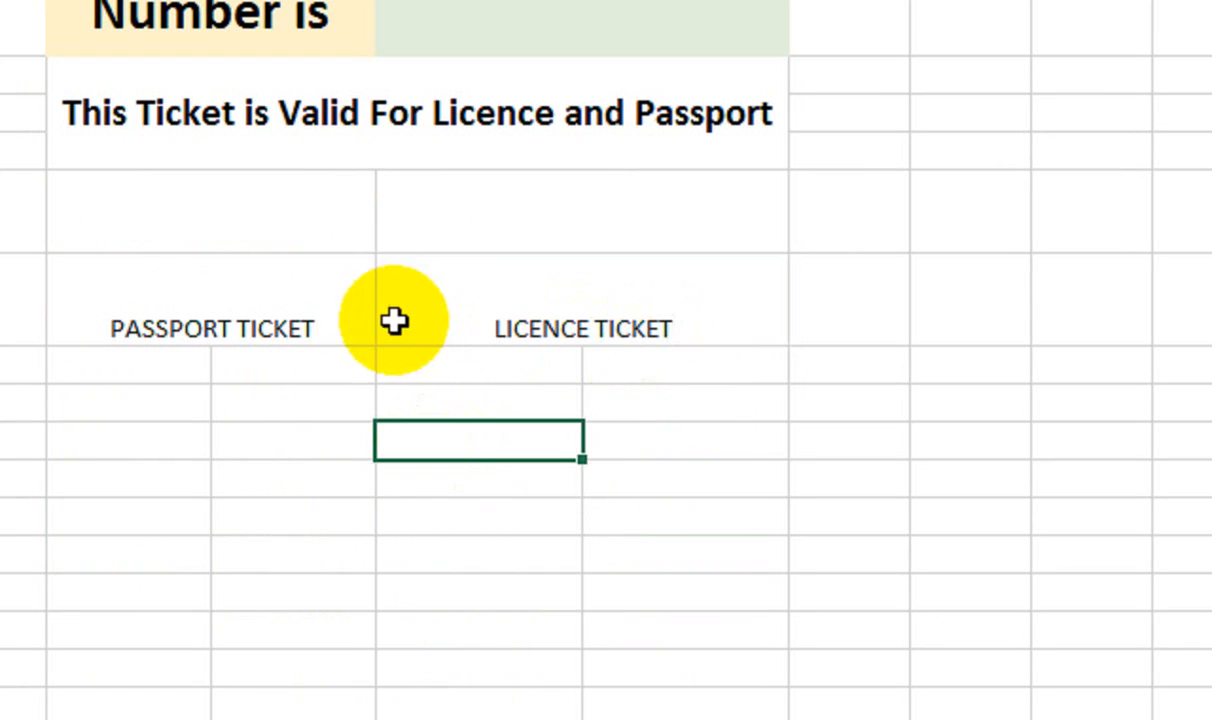
Center both row 7 headings vertically and set them to font size 16 in bold
ctrl+click(390, 300)
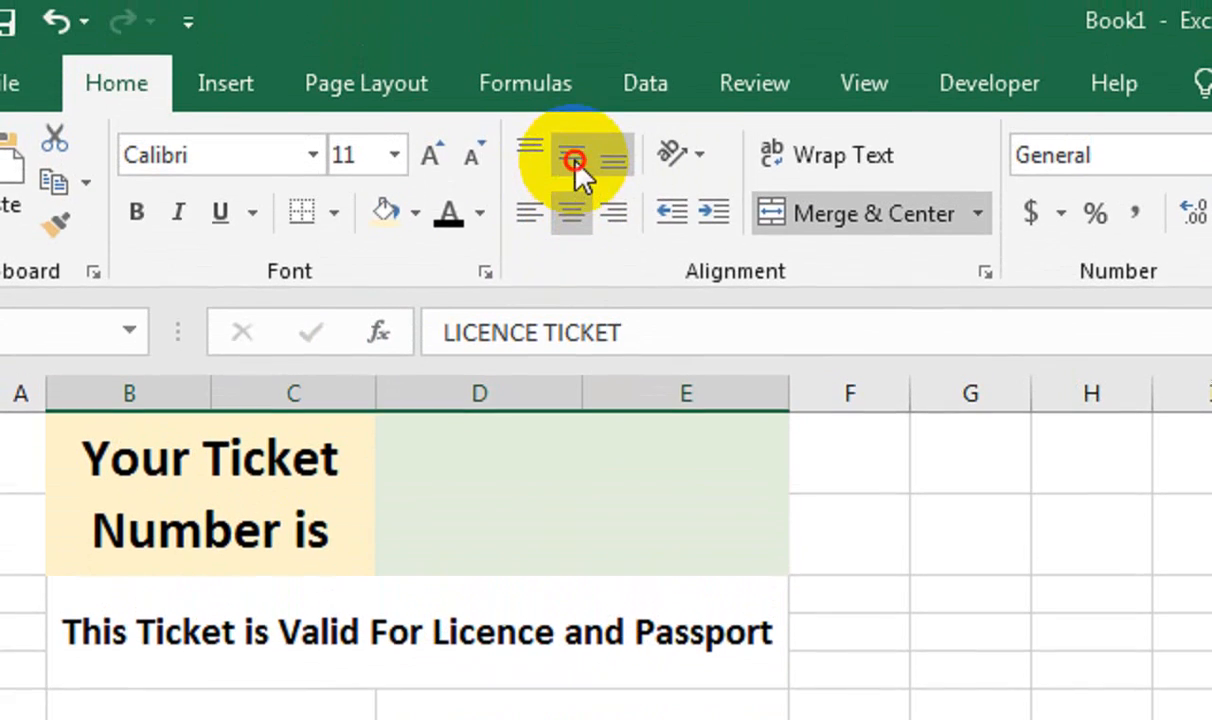
click(432, 166)
click(432, 166)
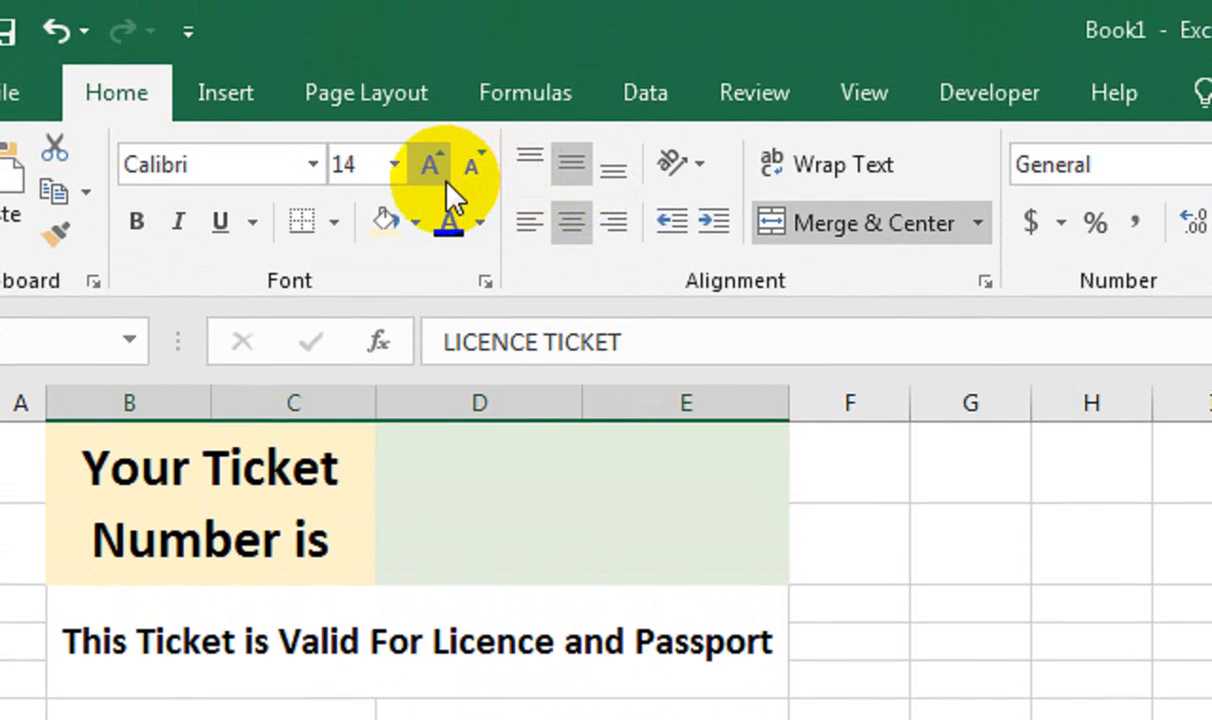
click(432, 166)
click(138, 222)
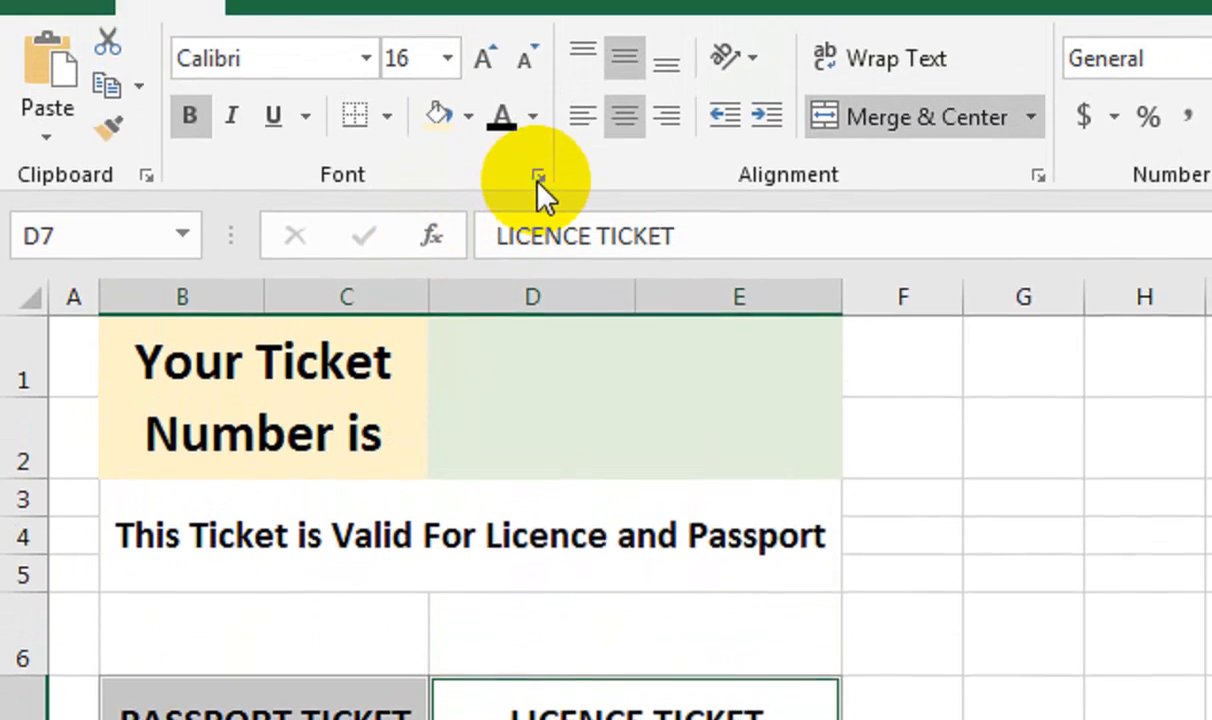
Apply a horizontal two-color gradient fill to both row 7 headings, from recent blue-violet as Color 1 to recent purple as Color 2
click(538, 178)
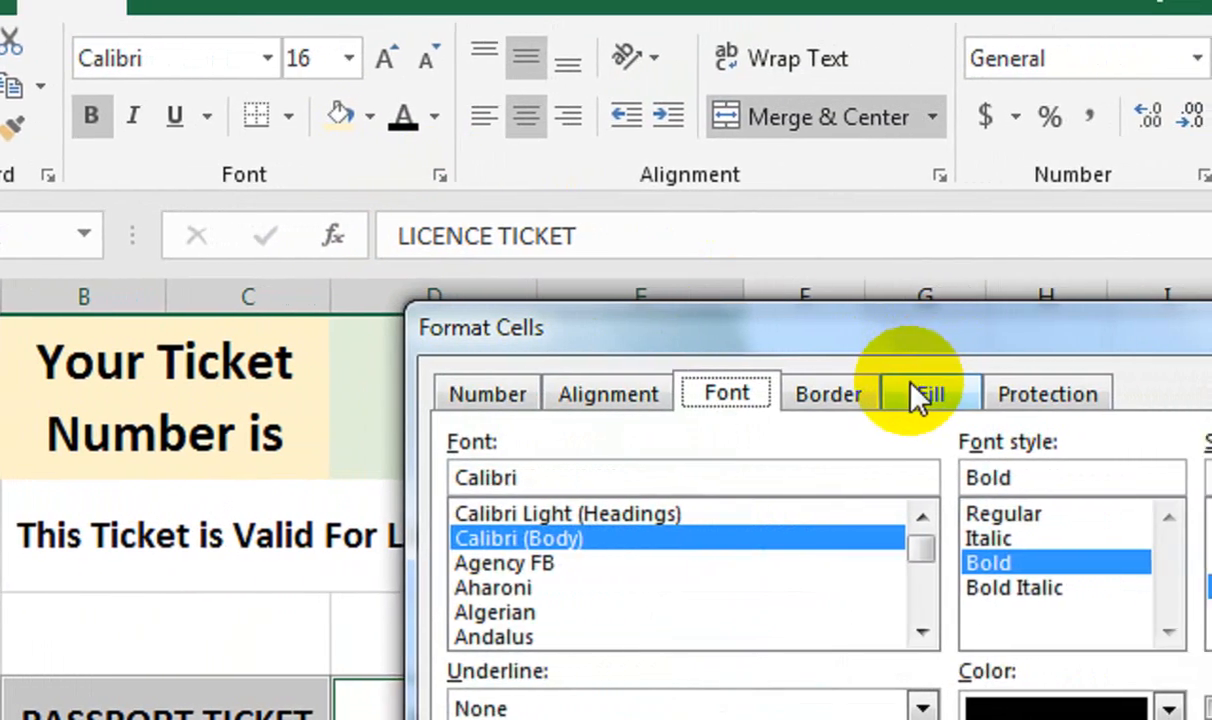
click(1018, 400)
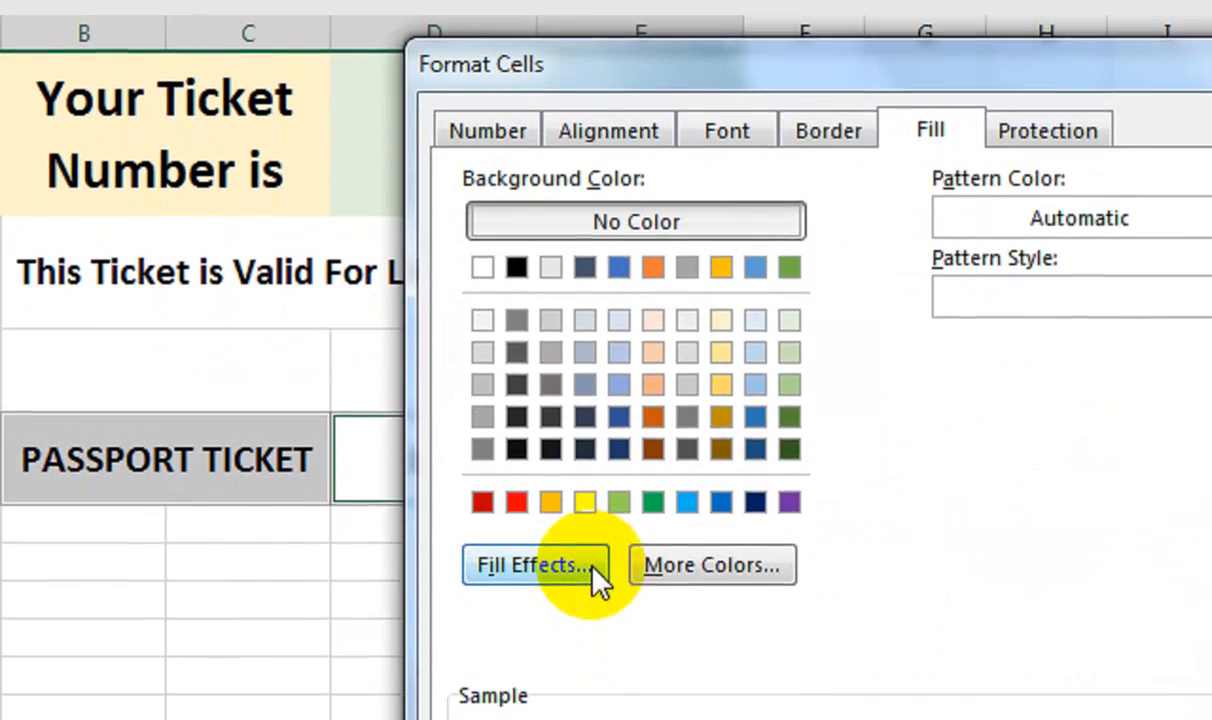
click(593, 568)
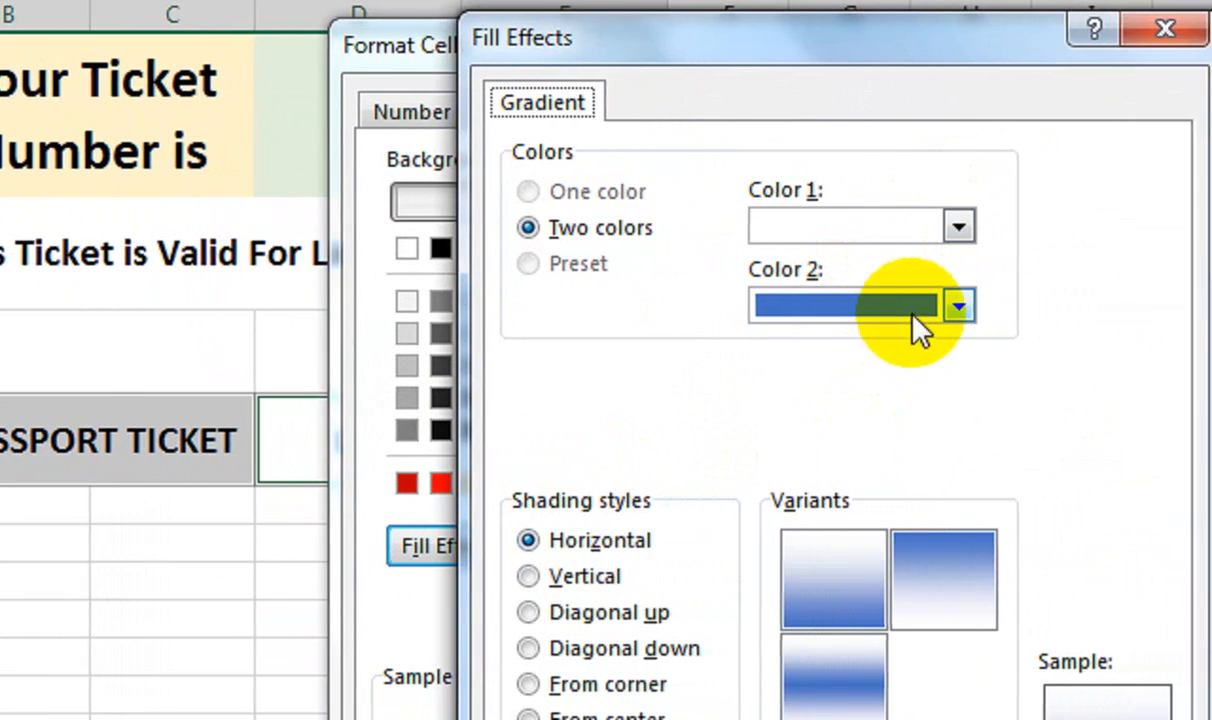
click(1034, 306)
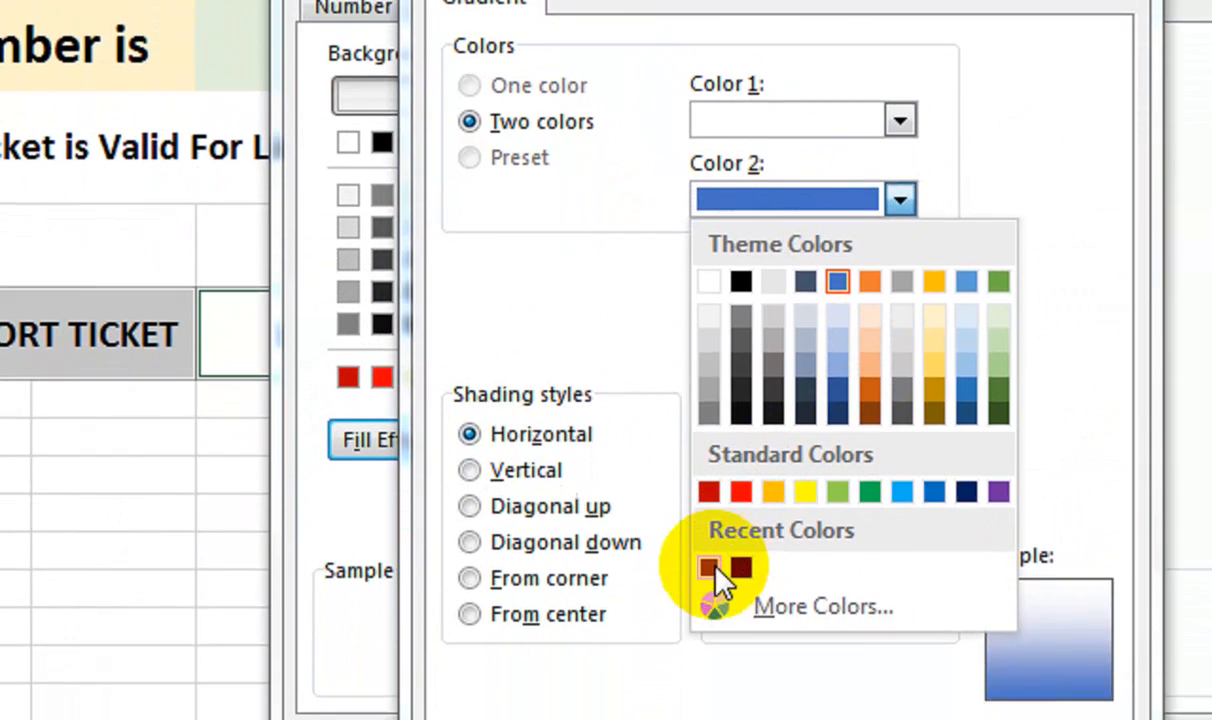
click(708, 669)
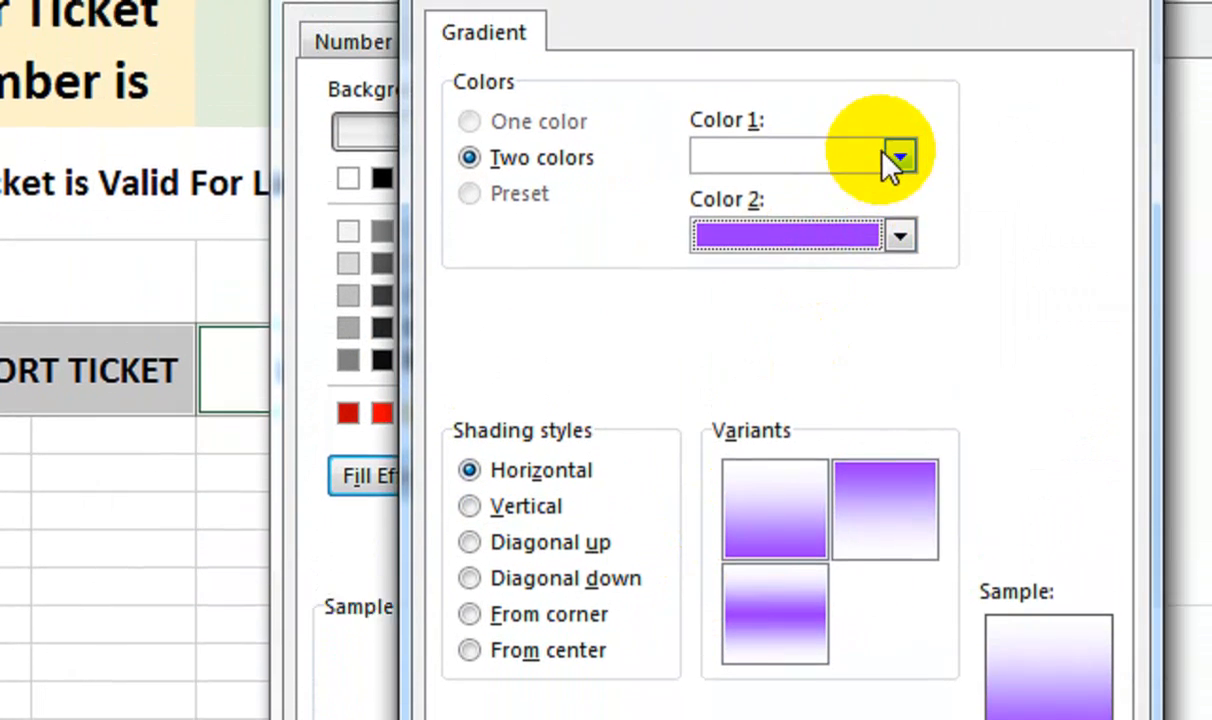
click(899, 157)
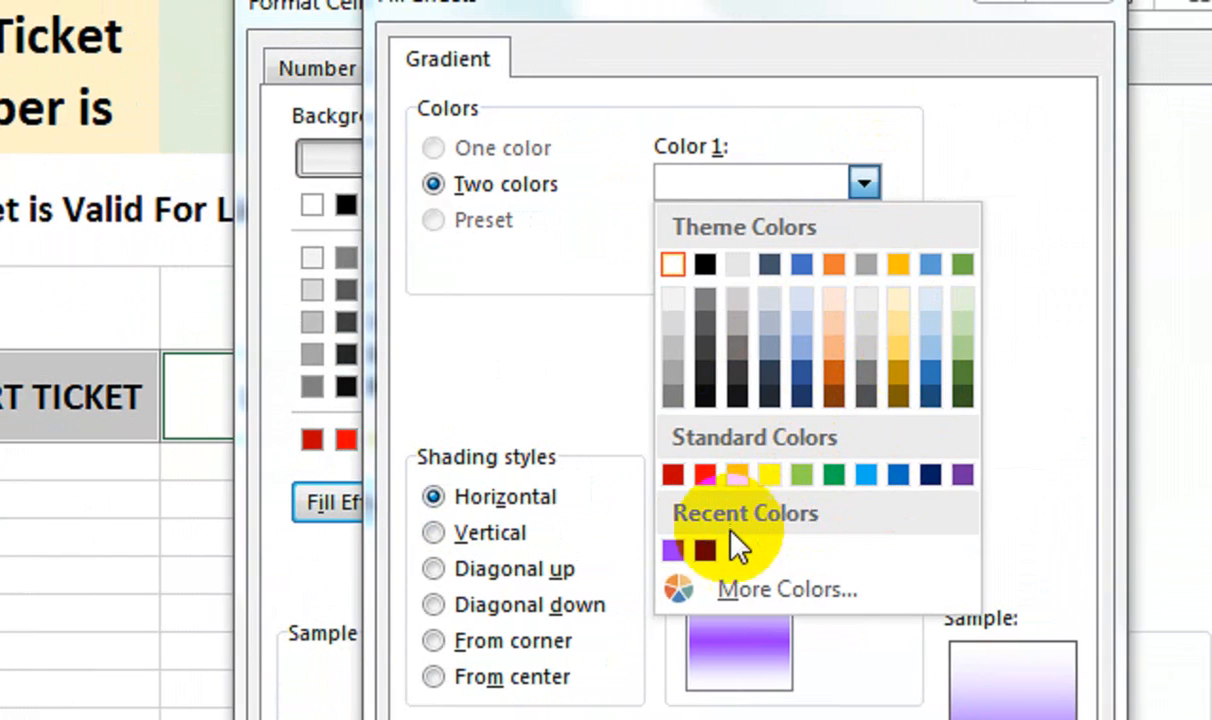
click(740, 549)
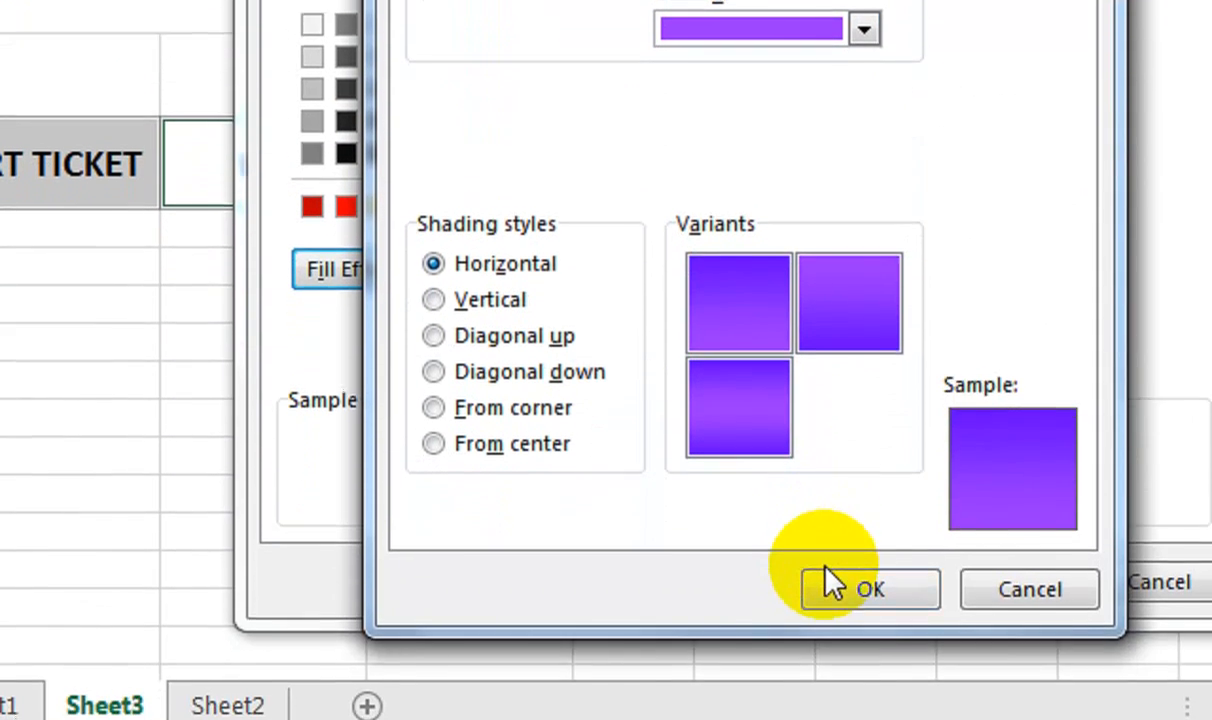
click(850, 714)
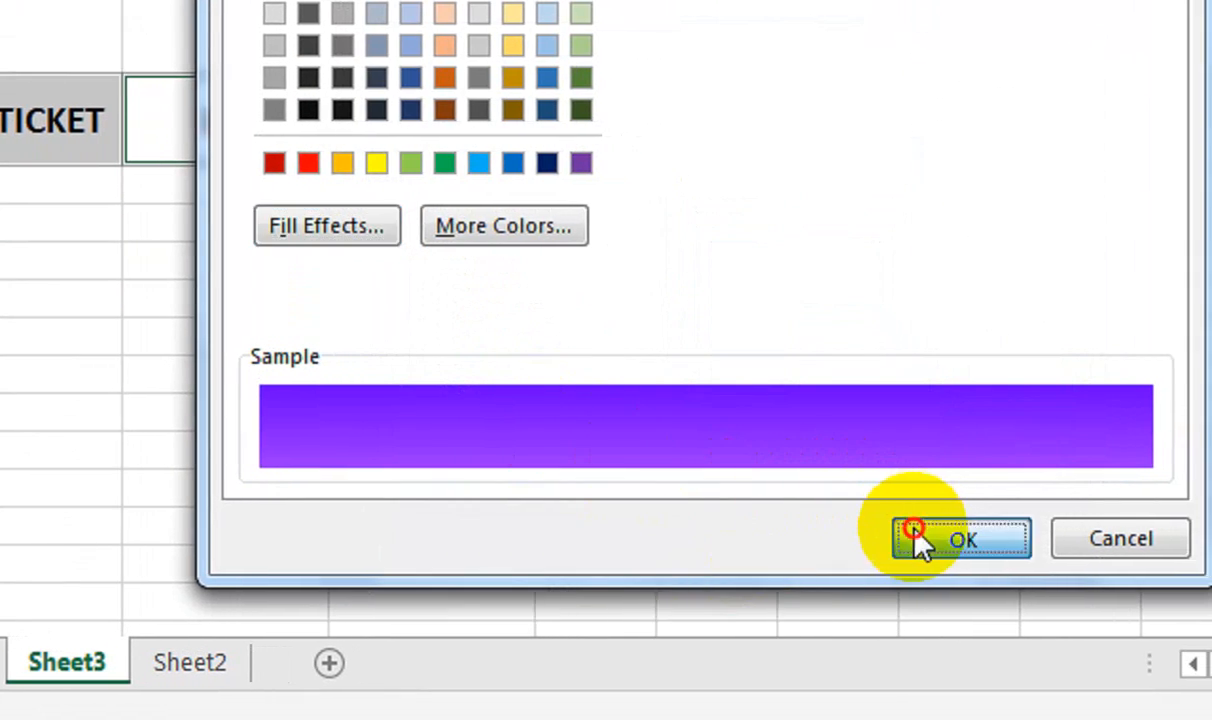
click(945, 538)
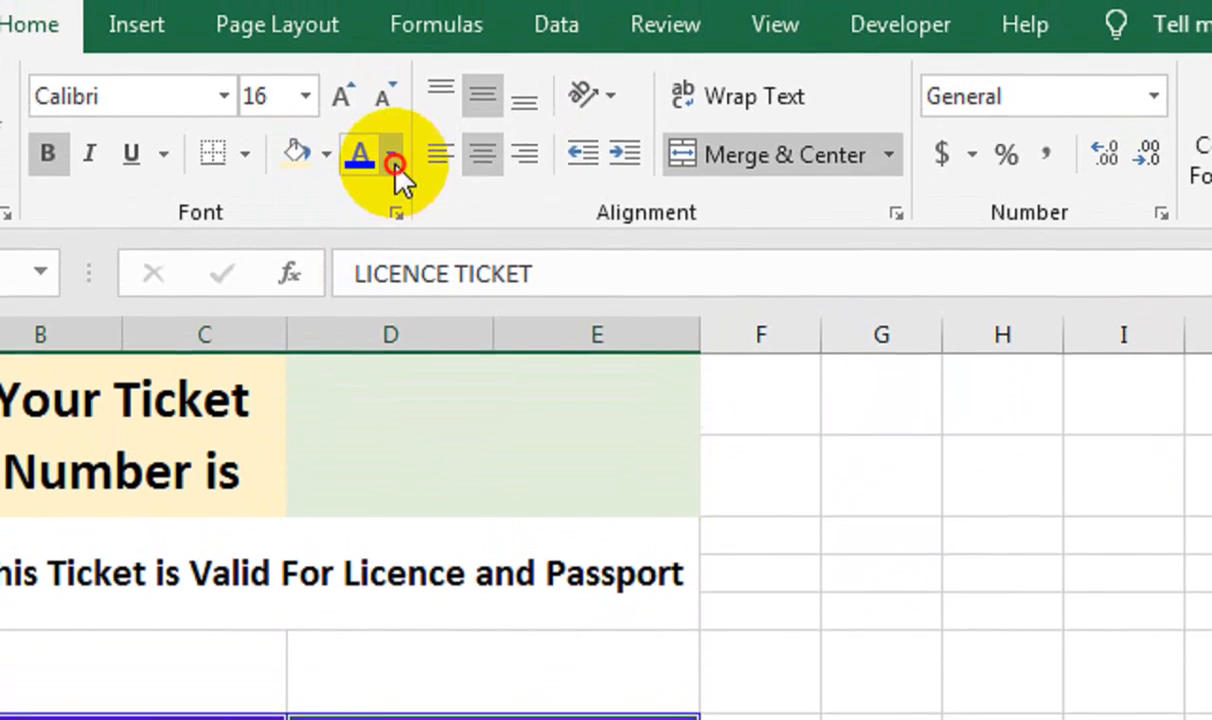
Set the font color of both row 7 headings to white and select the merged cell D1
click(390, 35)
click(371, 165)
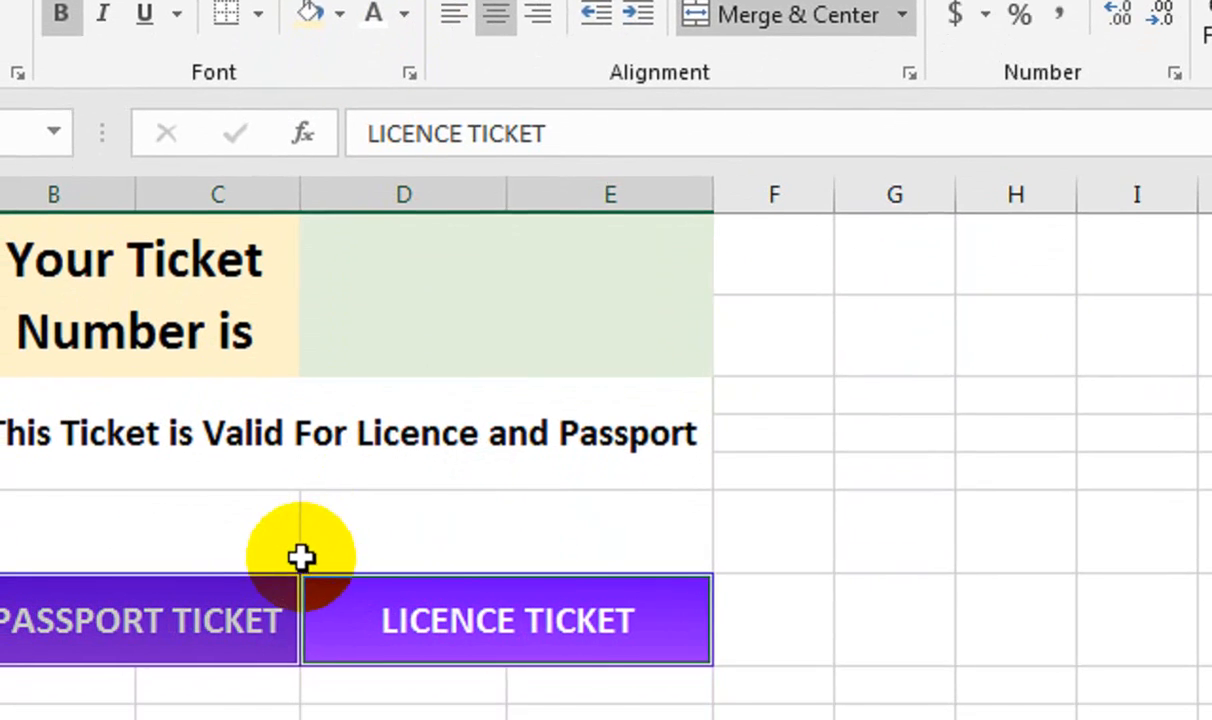
click(455, 345)
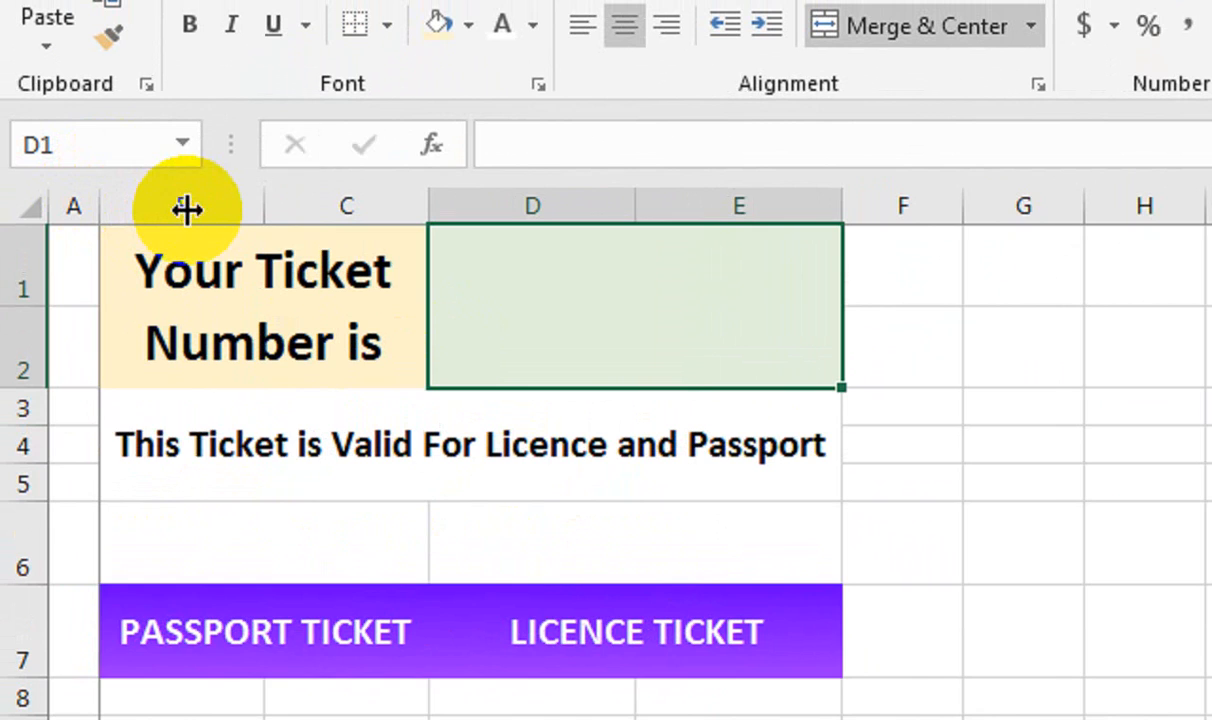
Widen column A and check the Developer tab setting in the ribbon customization options without changing it
drag(187, 208, 189, 208)
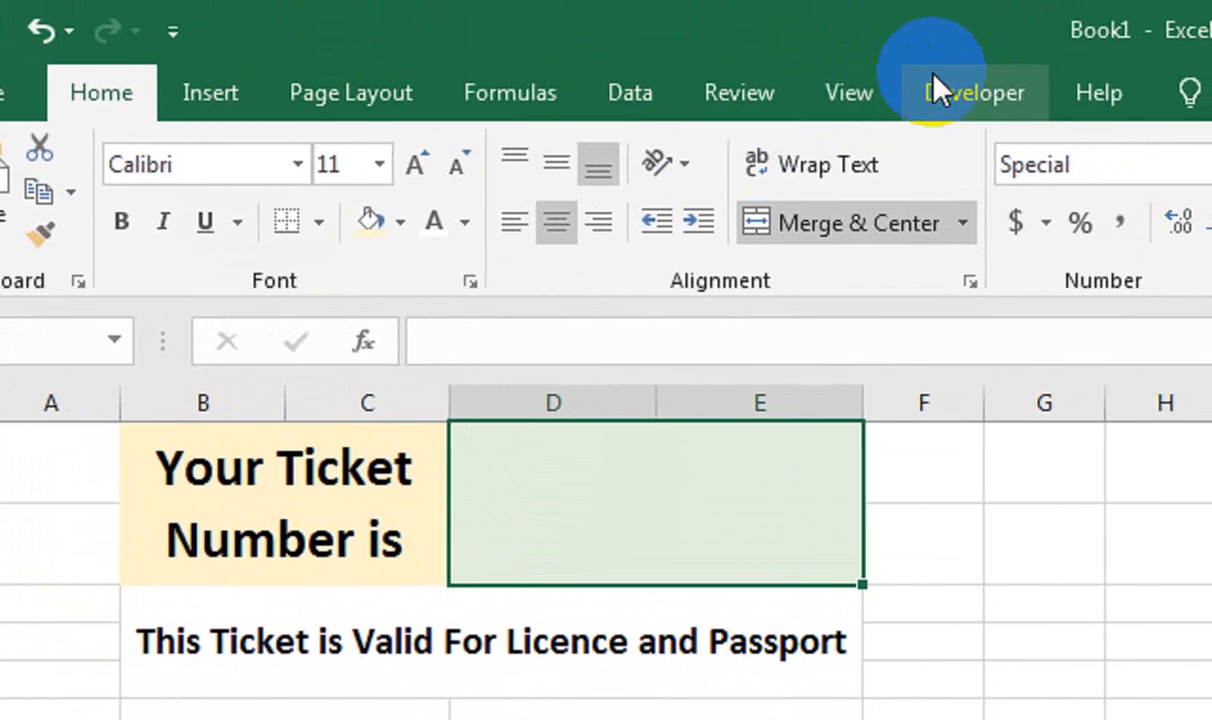
click(935, 85)
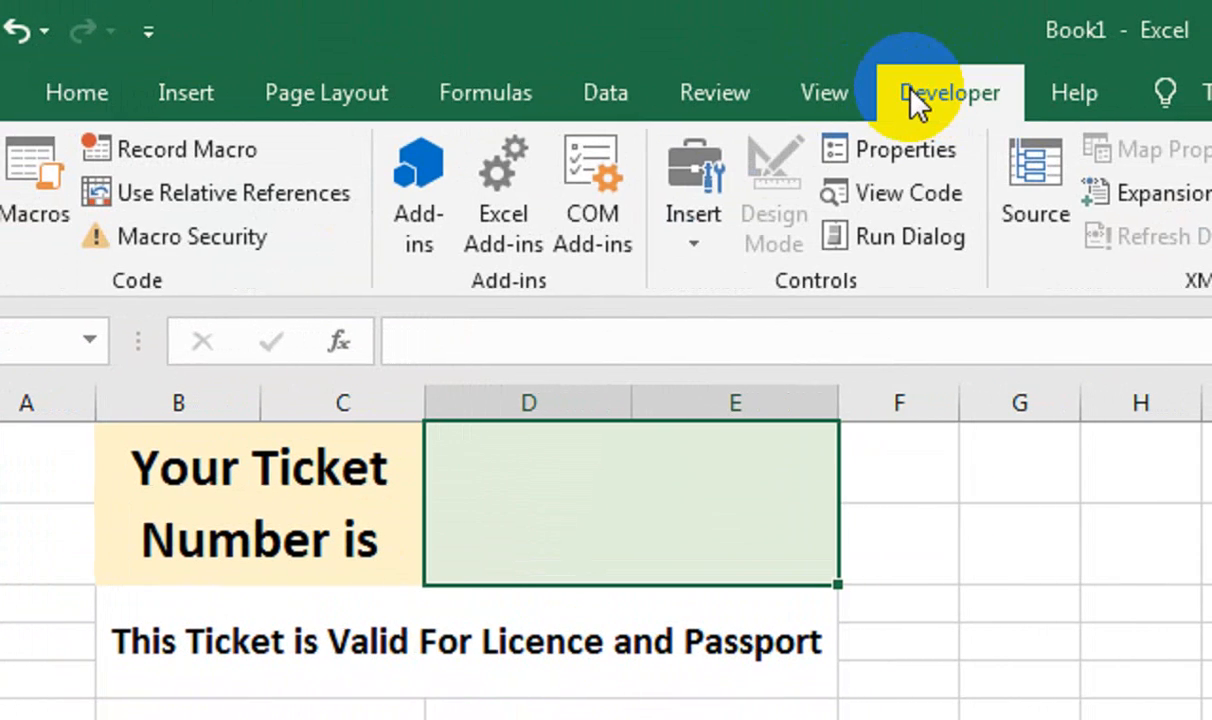
click(696, 248)
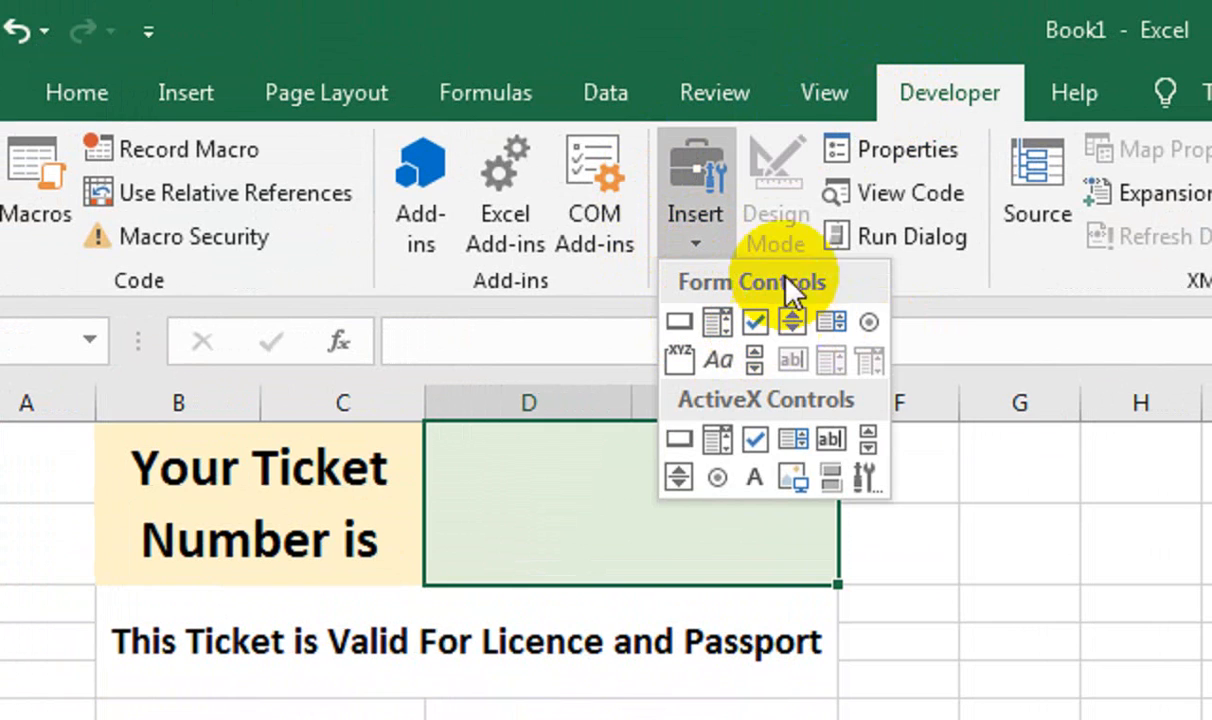
right_click(750, 112)
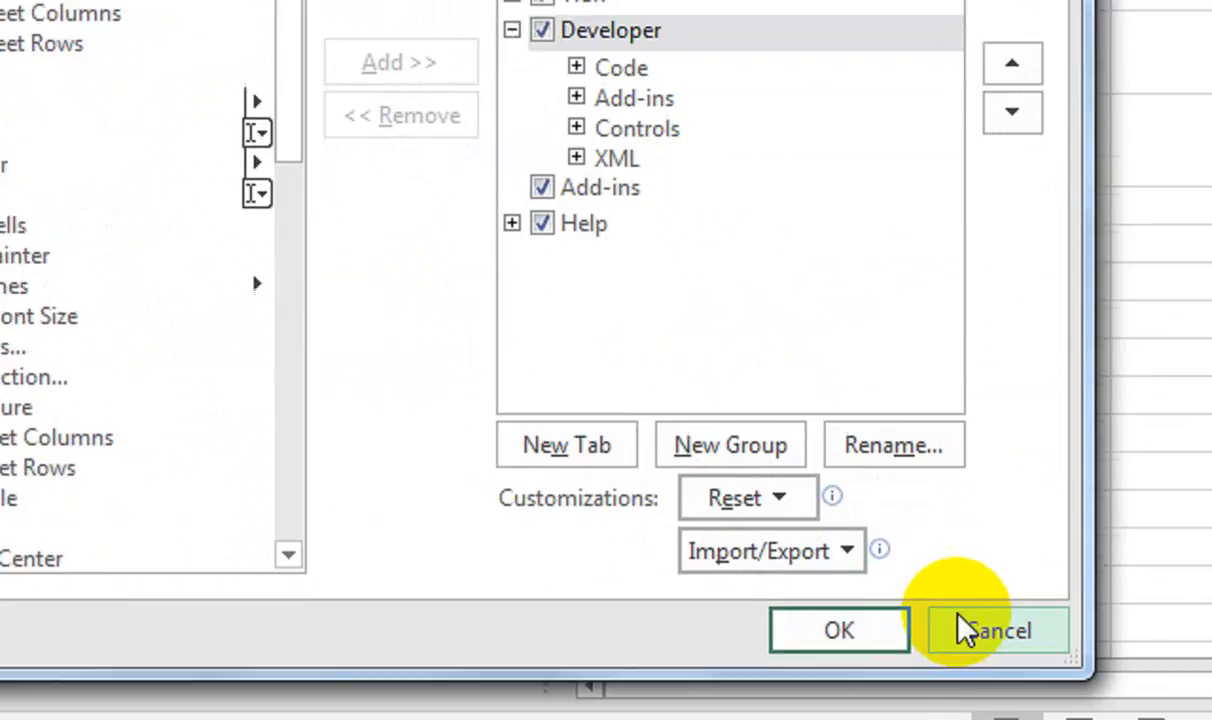
click(963, 622)
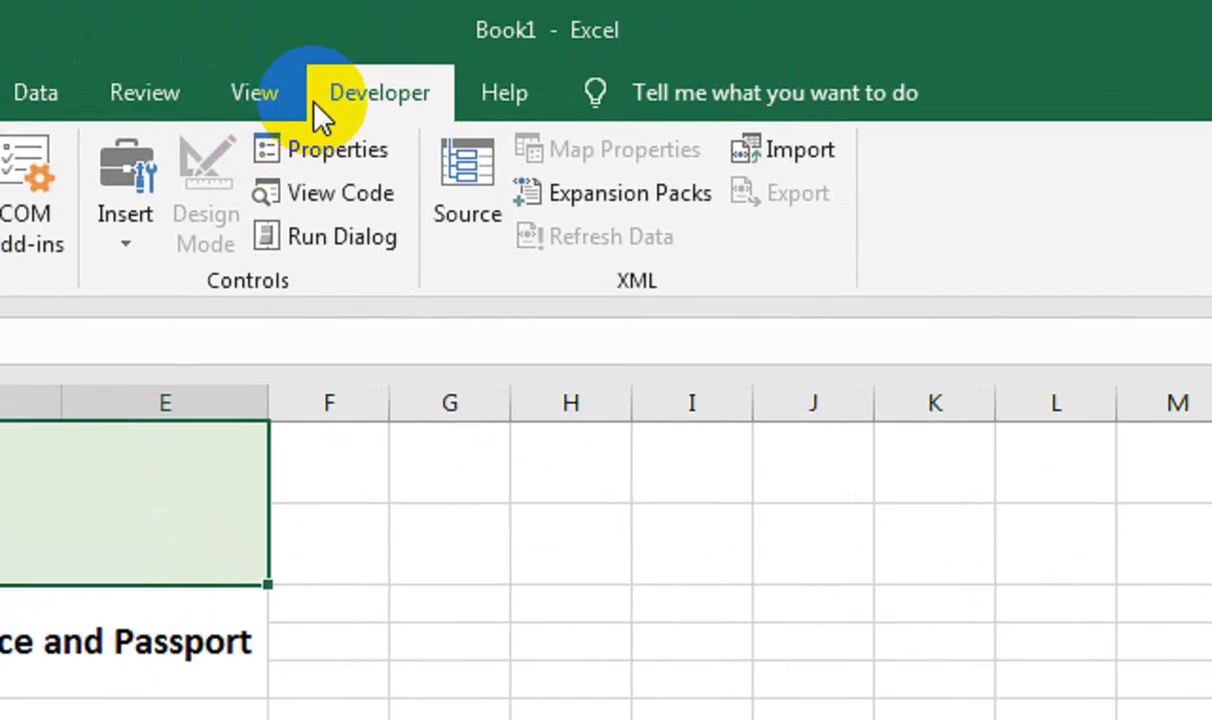
Insert a spin button form control in column A beside the PASSPORT TICKET heading, spanning rows 6 and 7
click(72, 188)
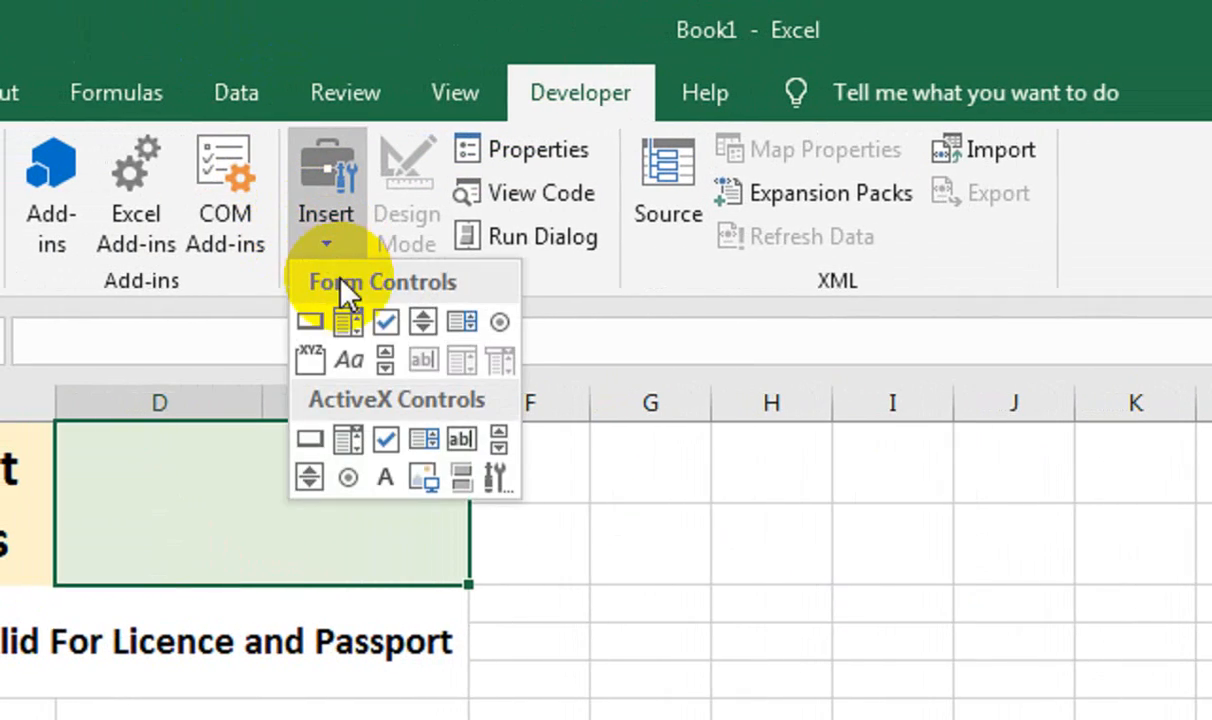
click(422, 338)
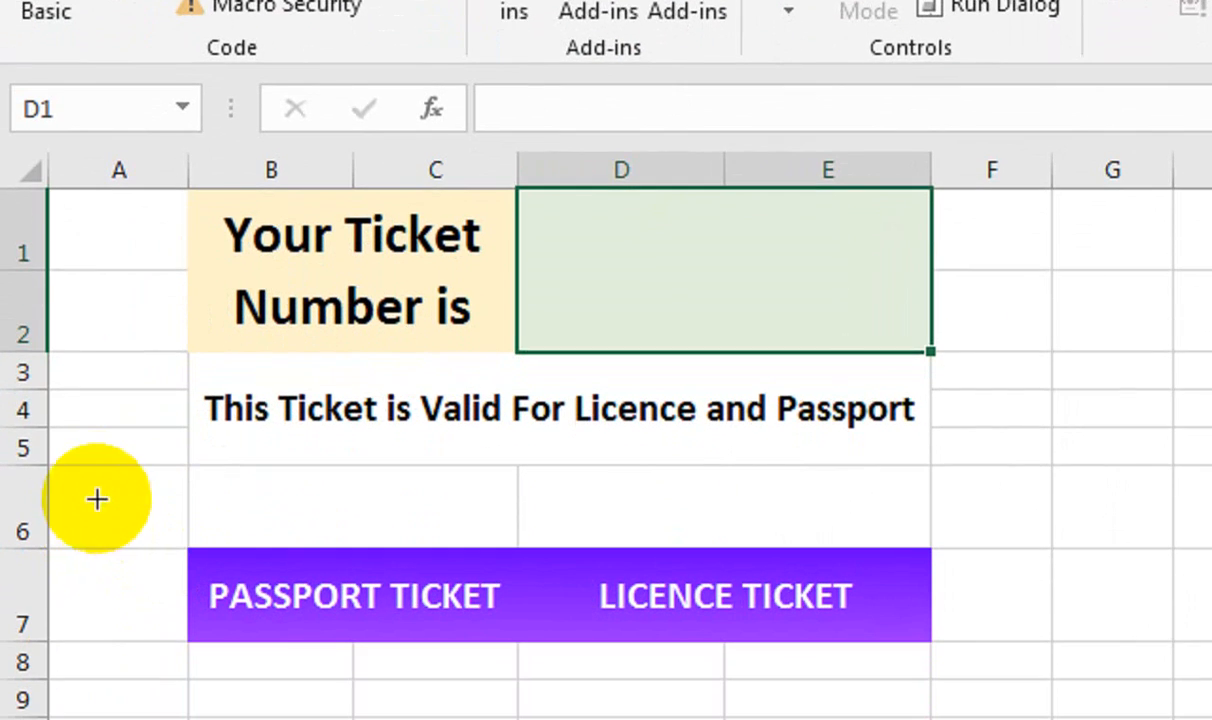
drag(99, 480, 187, 631)
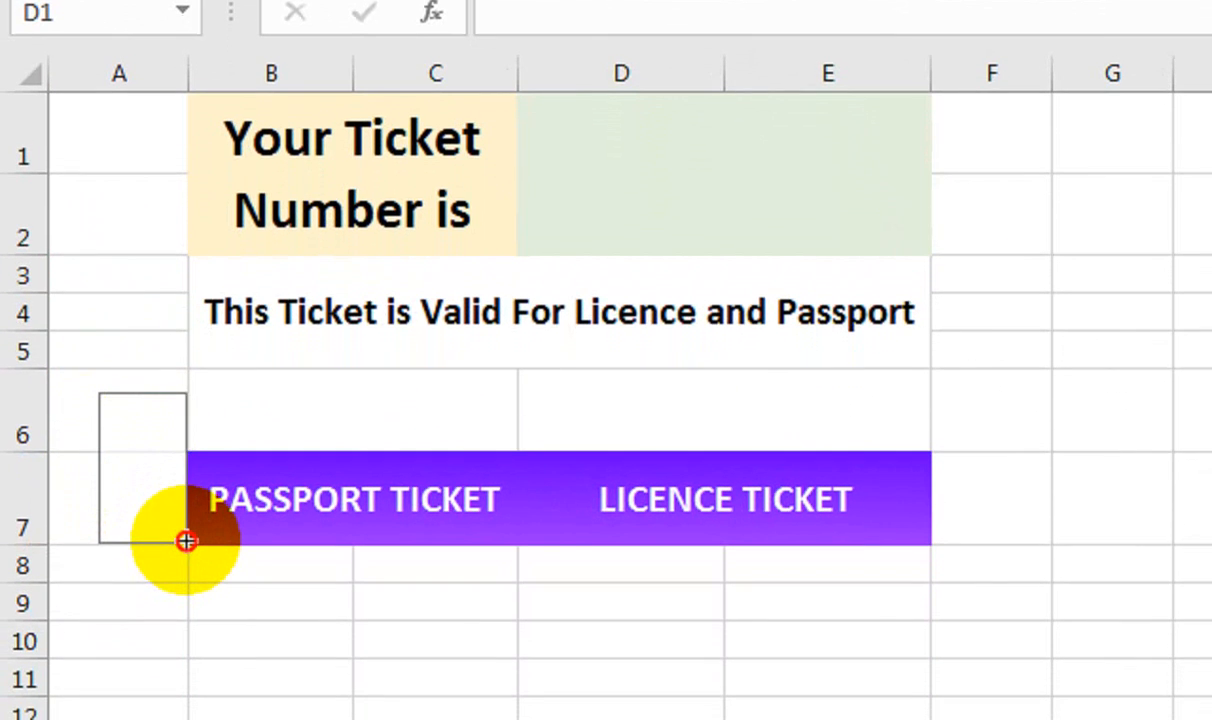
drag(186, 541, 186, 541)
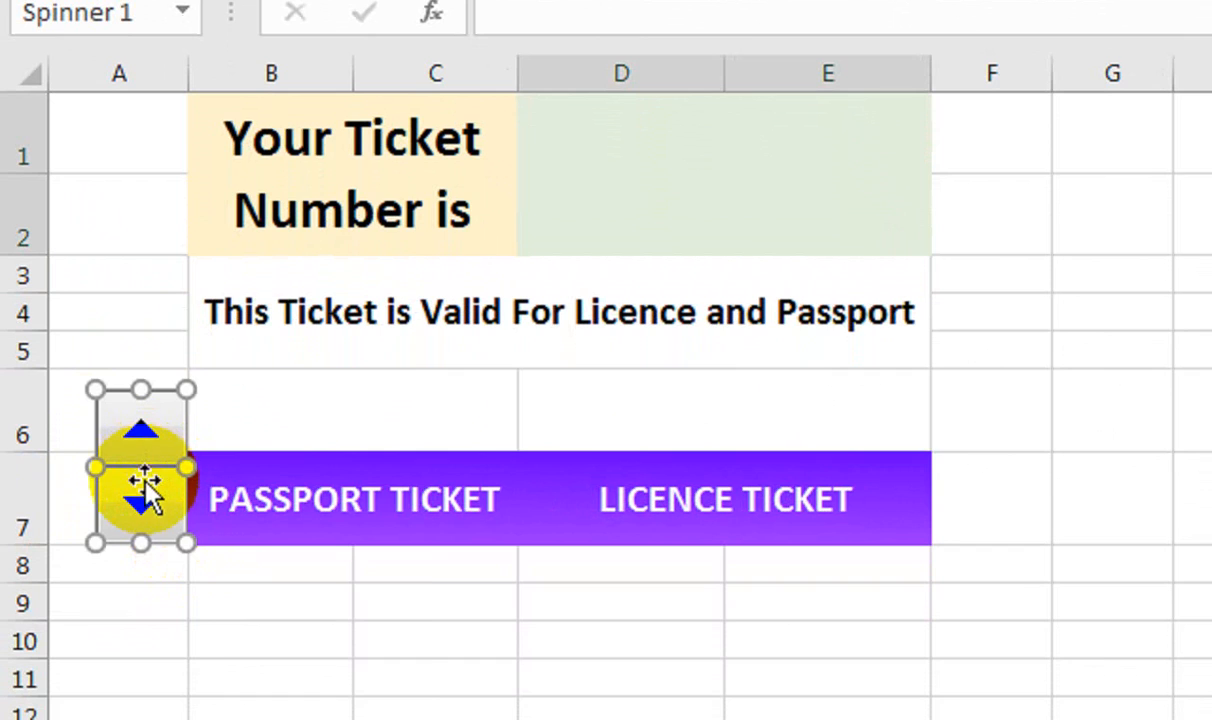
Place a copy of the spin button in column F beside the LICENCE TICKET heading
right_click(146, 484)
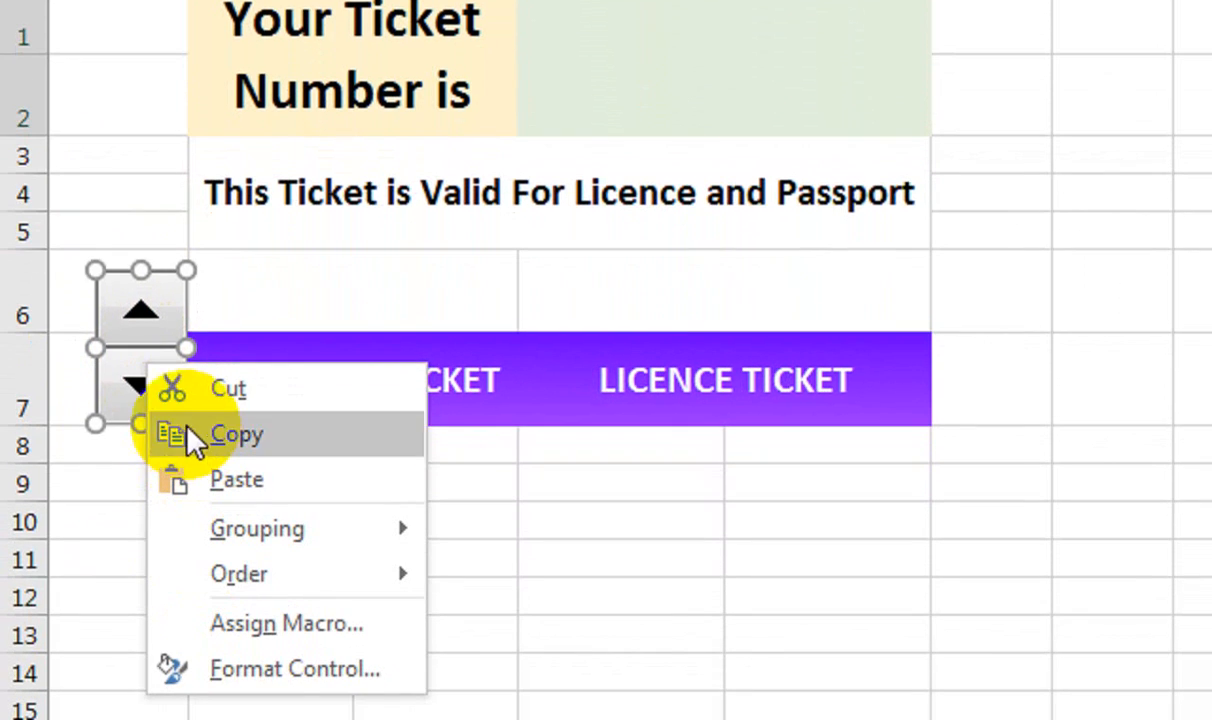
click(152, 333)
drag(144, 311, 914, 342)
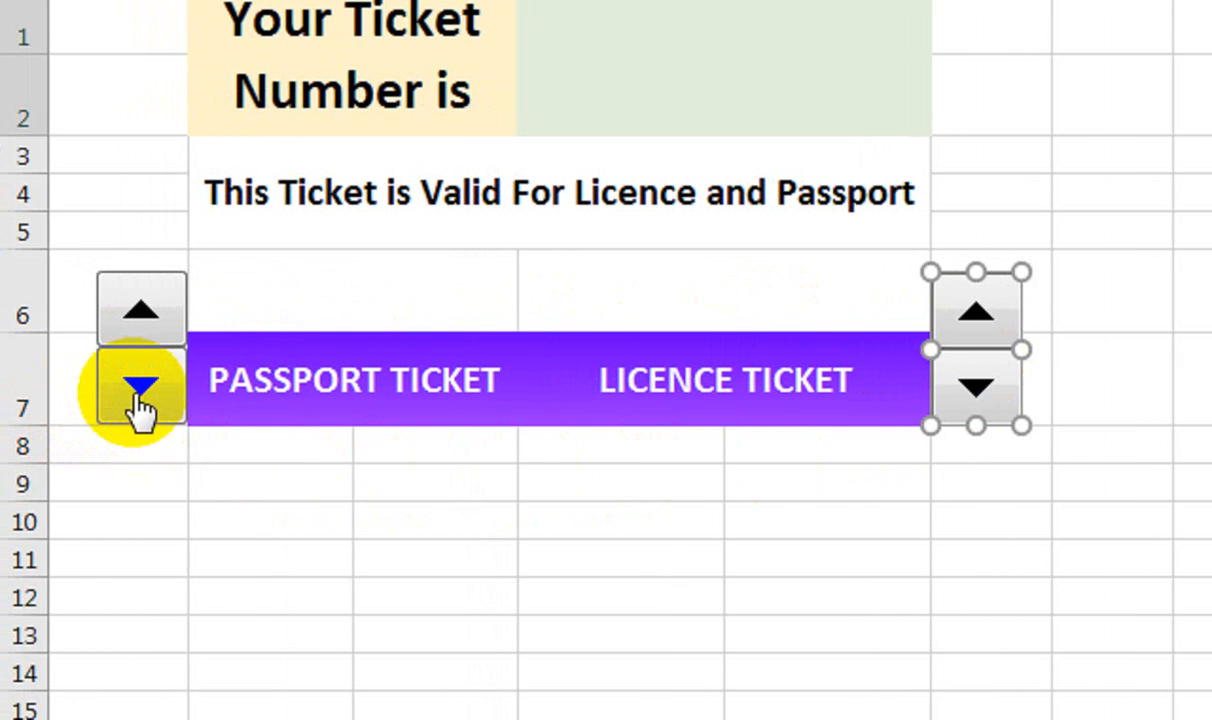
Link the passport spin button to cell $B$6 and set its maximum value to 100
right_click(140, 405)
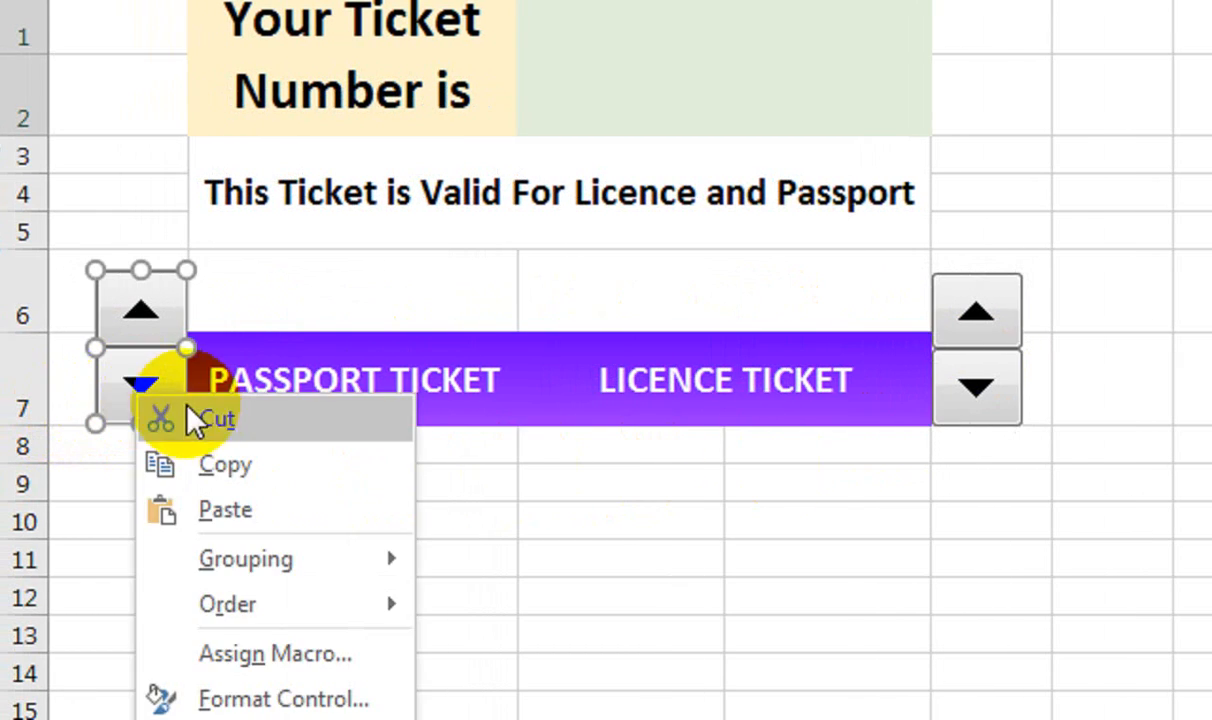
click(218, 700)
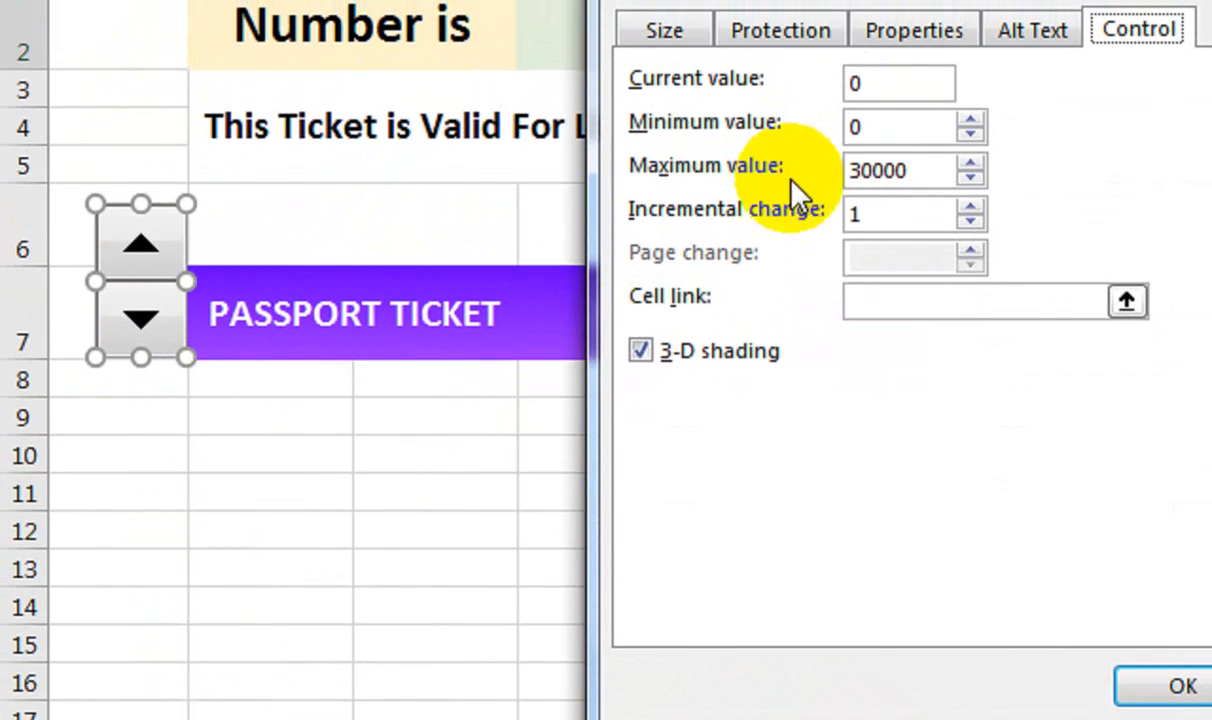
click(848, 301)
click(470, 238)
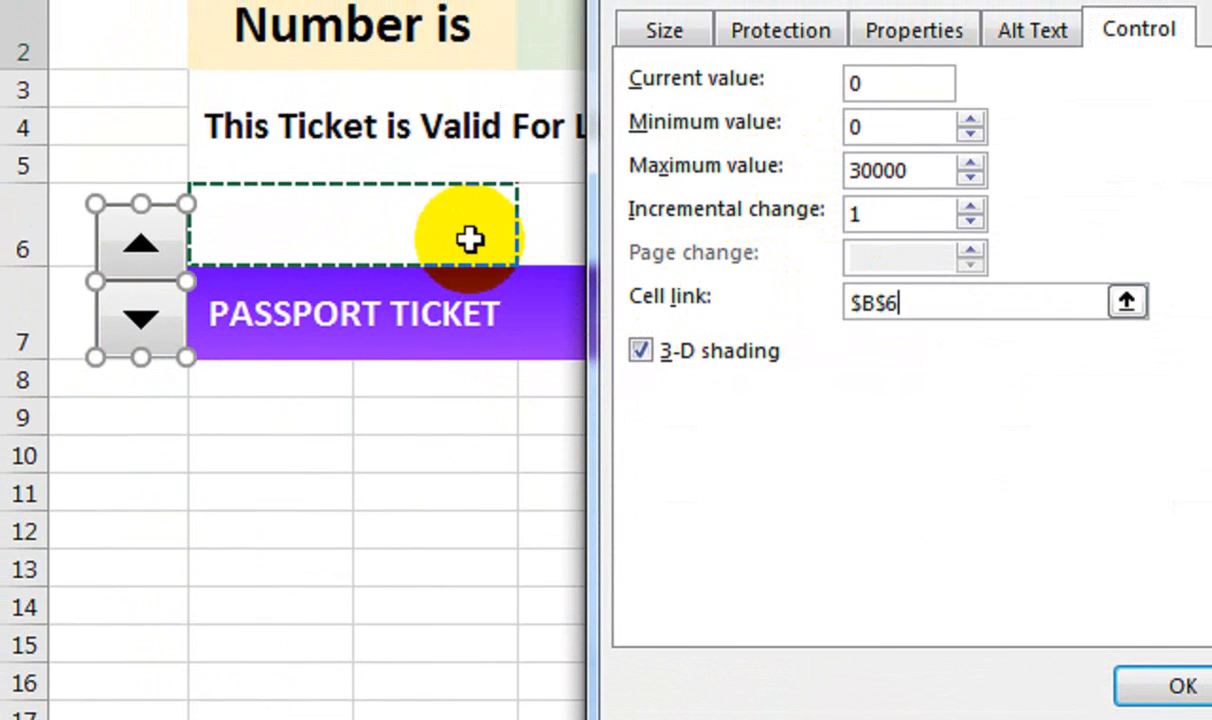
click(874, 216)
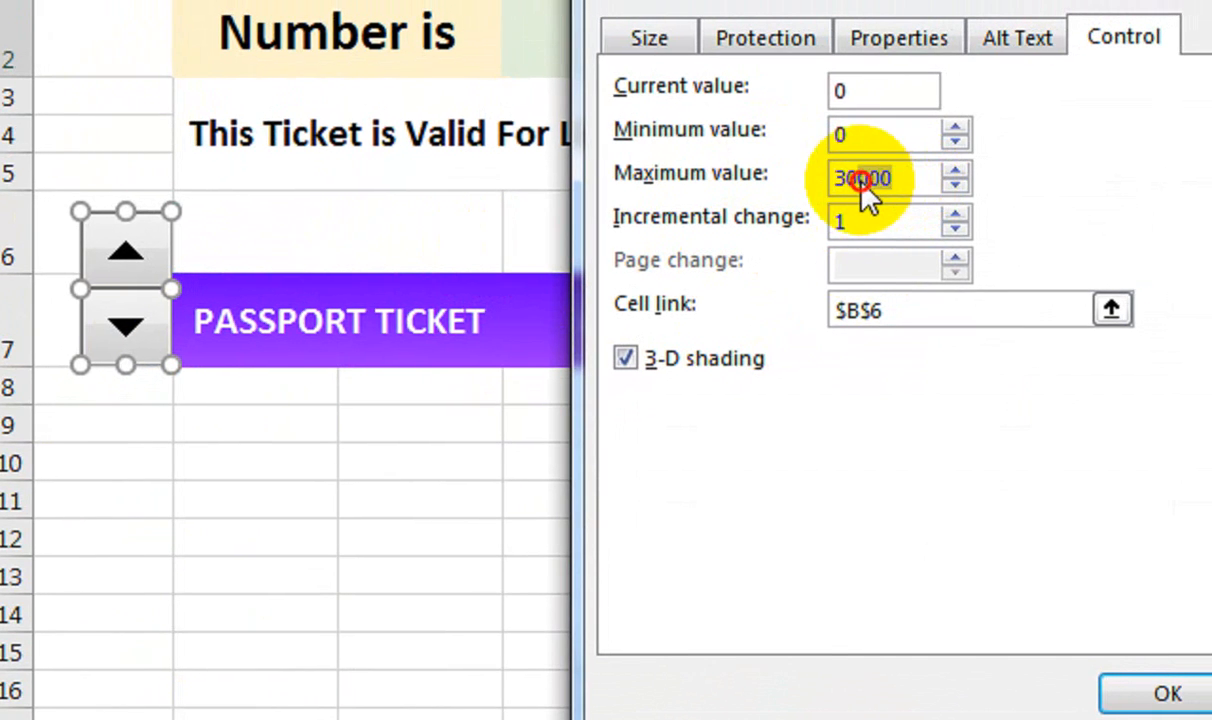
drag(860, 180, 798, 179)
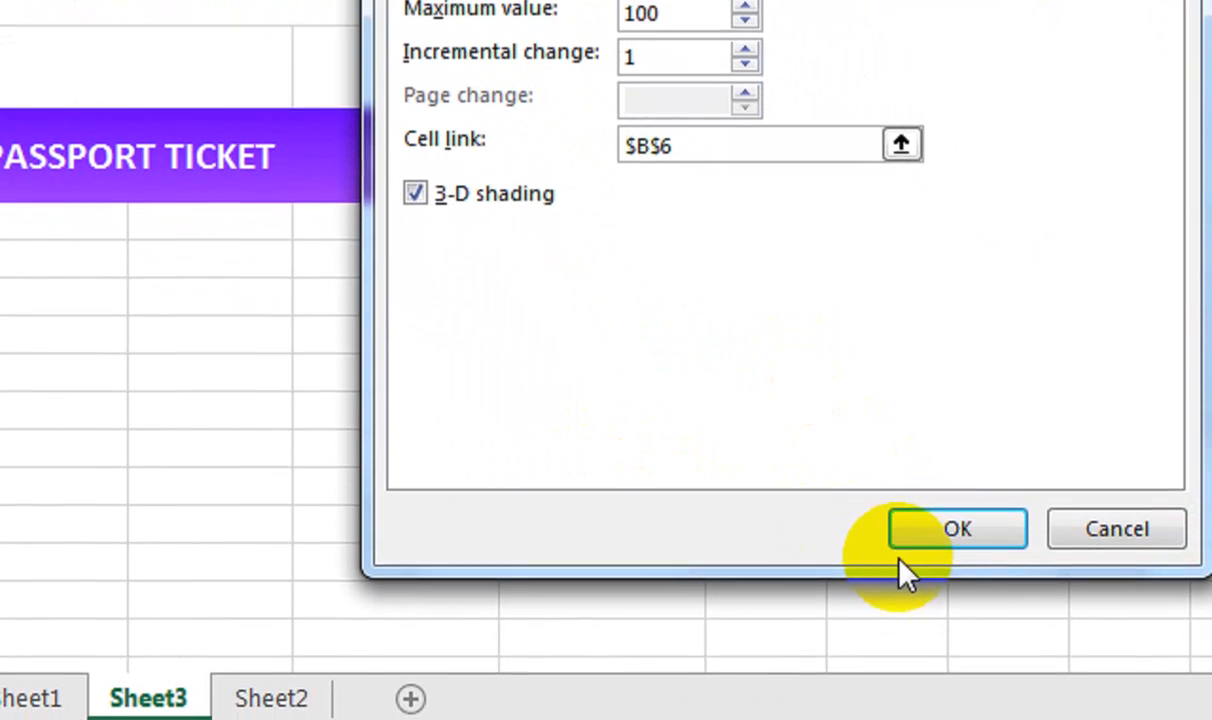
click(900, 540)
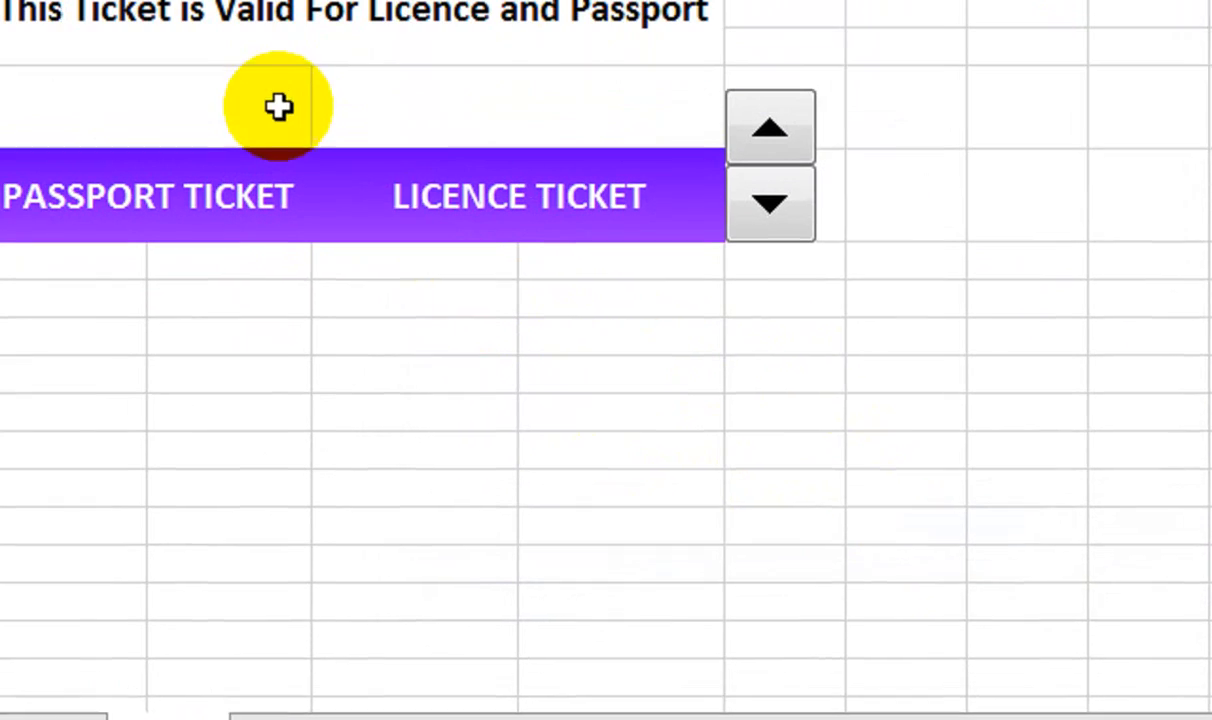
Link the licence spin button to cell $D$6, set its maximum value to 100, and deselect the control
right_click(740, 182)
click(826, 545)
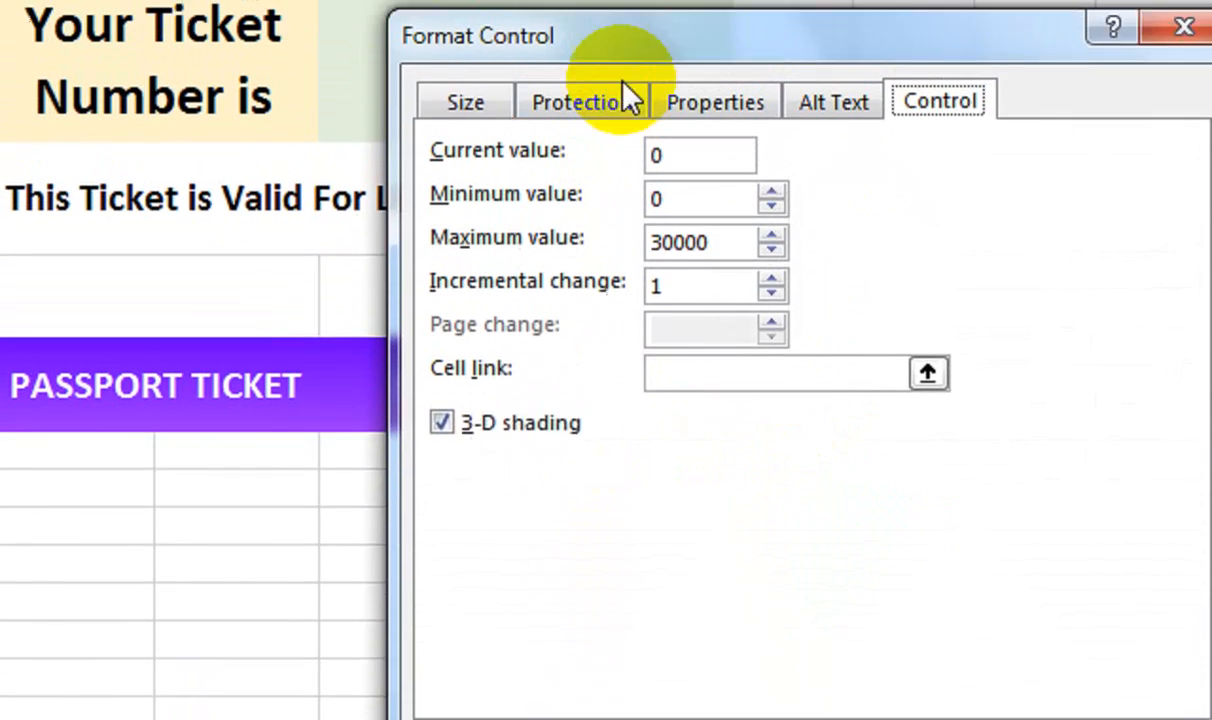
click(839, 85)
drag(785, 40, 918, 154)
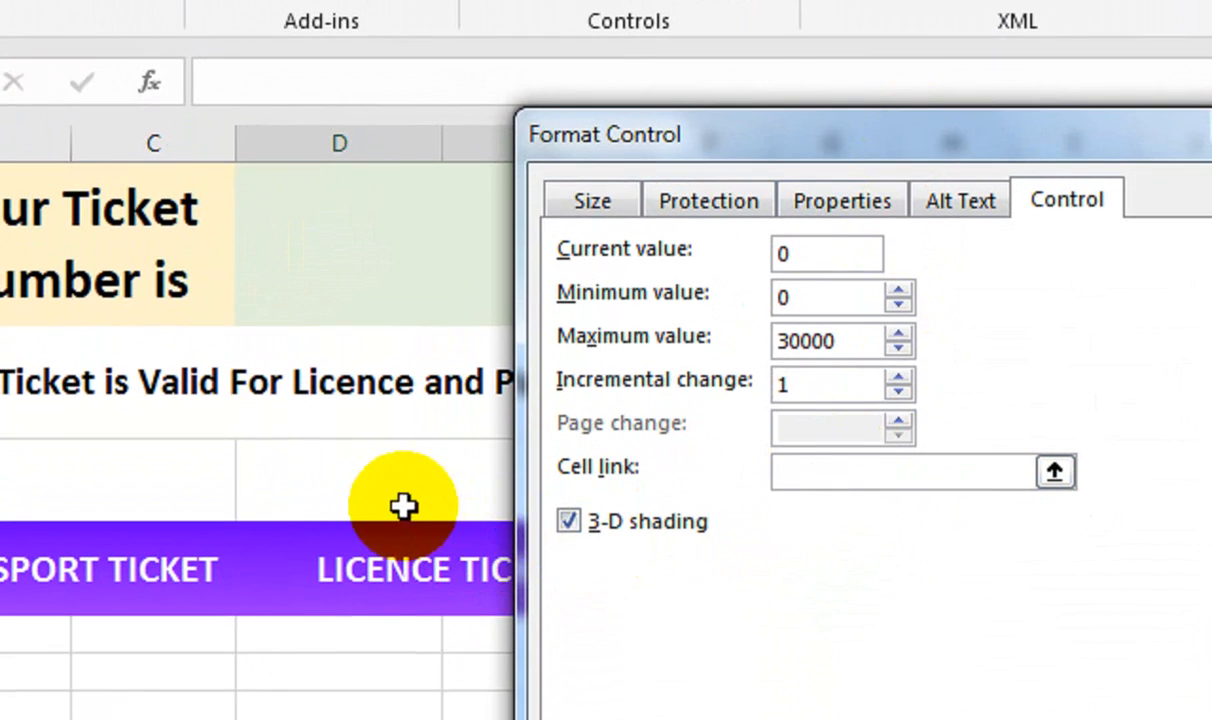
click(400, 531)
drag(830, 343, 785, 341)
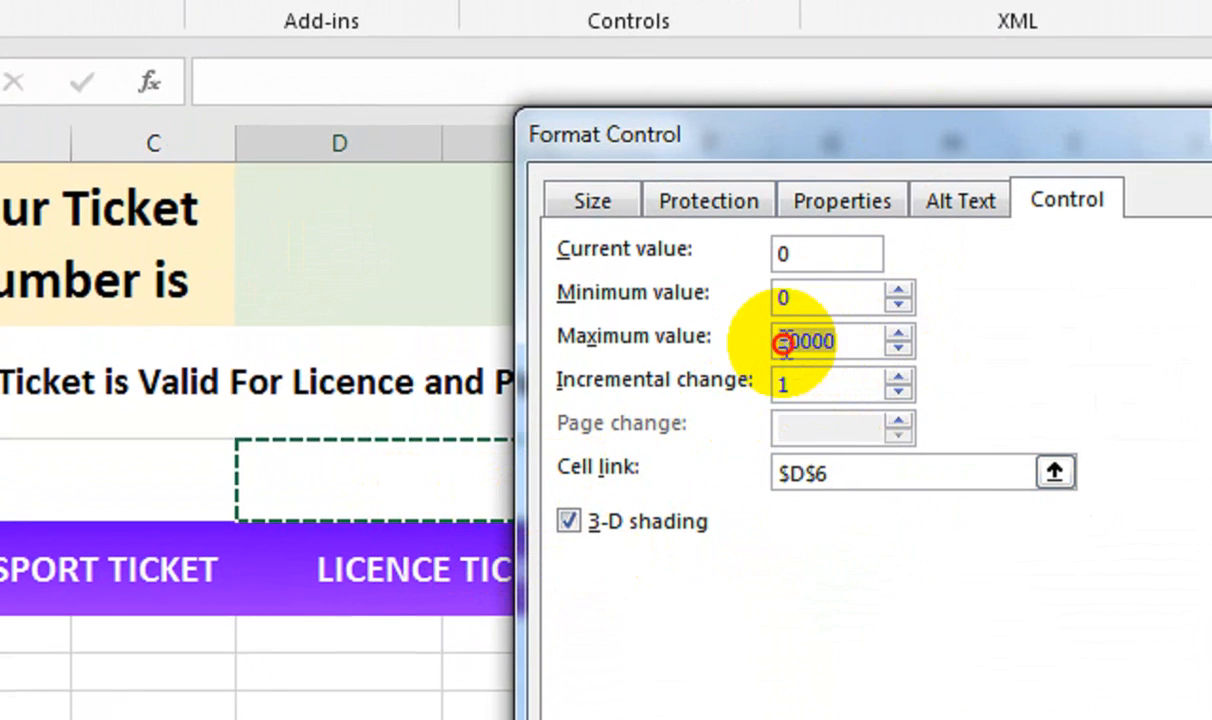
text(100)
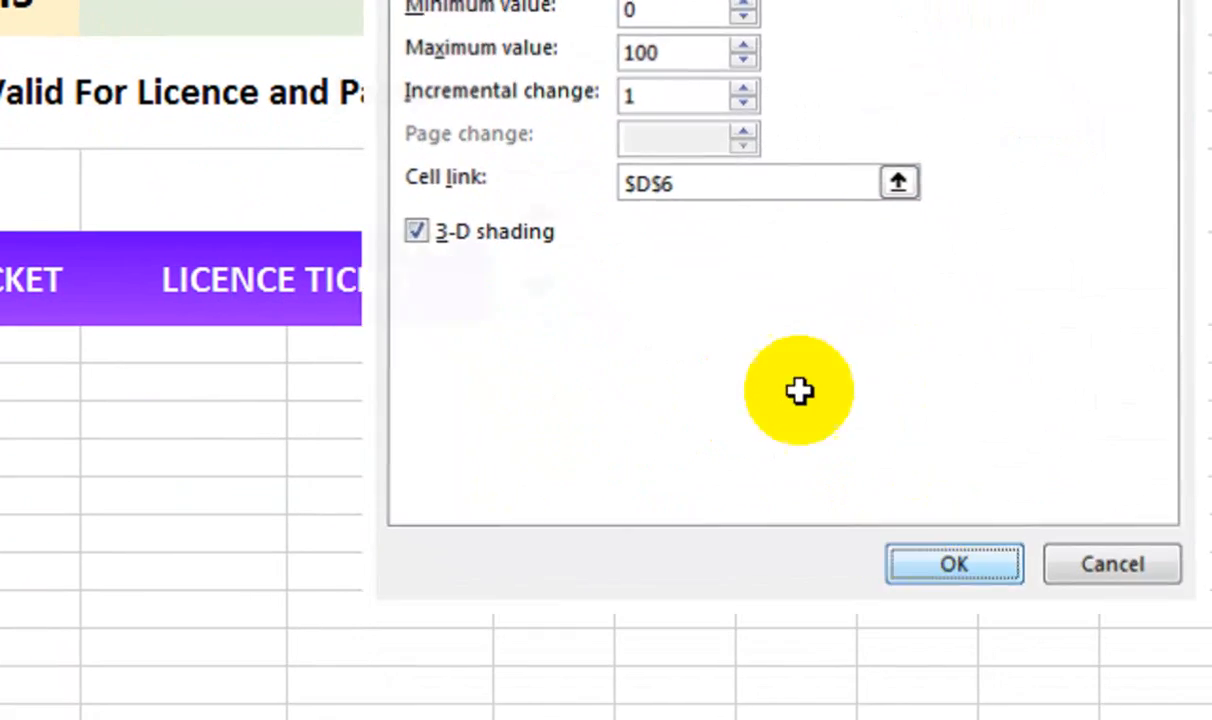
click(952, 563)
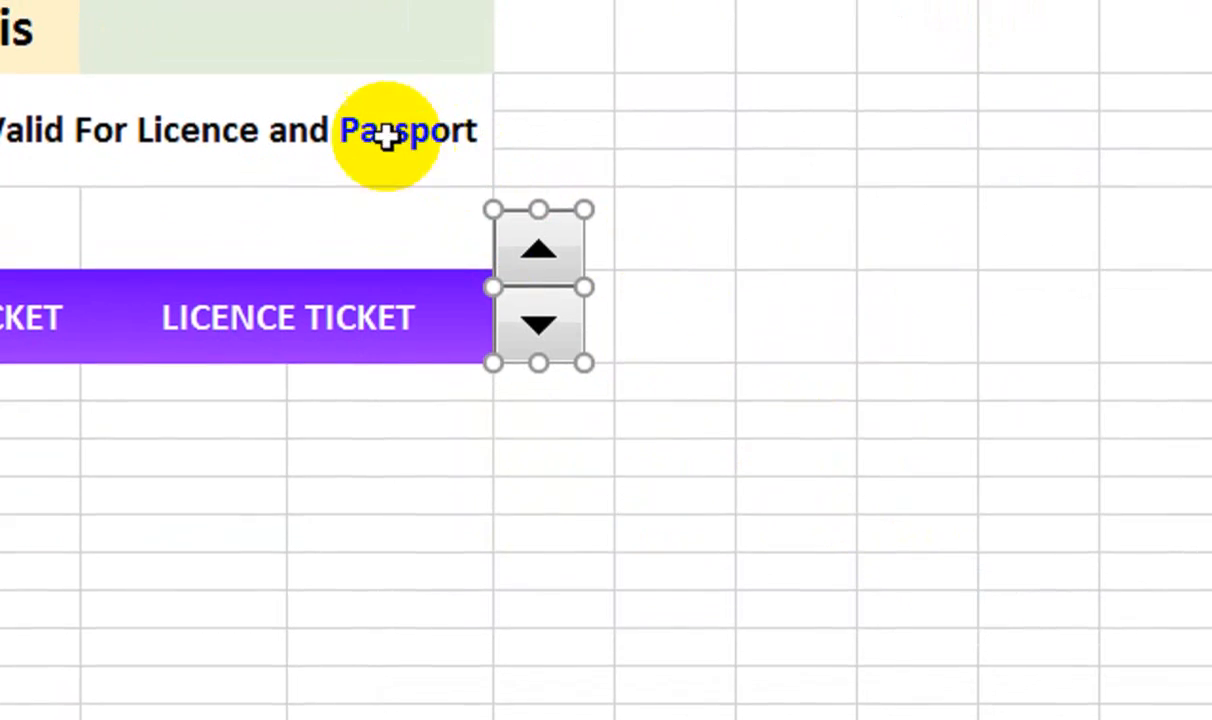
click(200, 452)
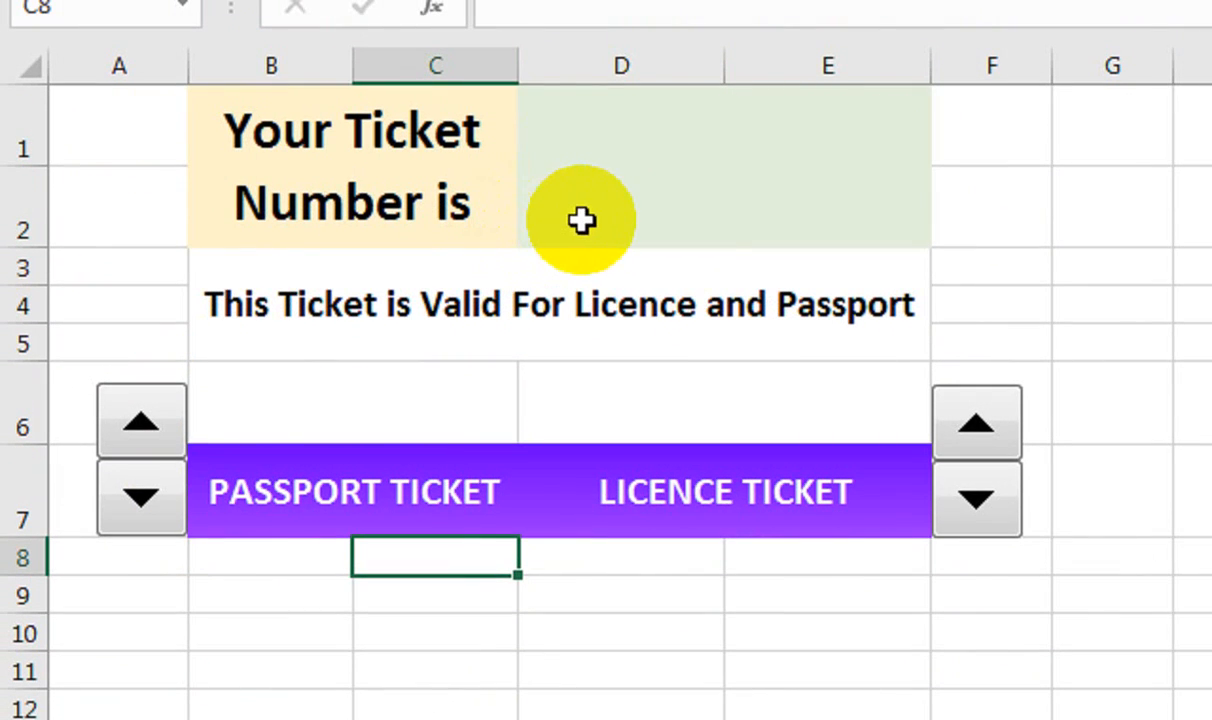
Raise the licence count to 2 and the passport count to 3 with their spin buttons
click(676, 546)
click(1000, 438)
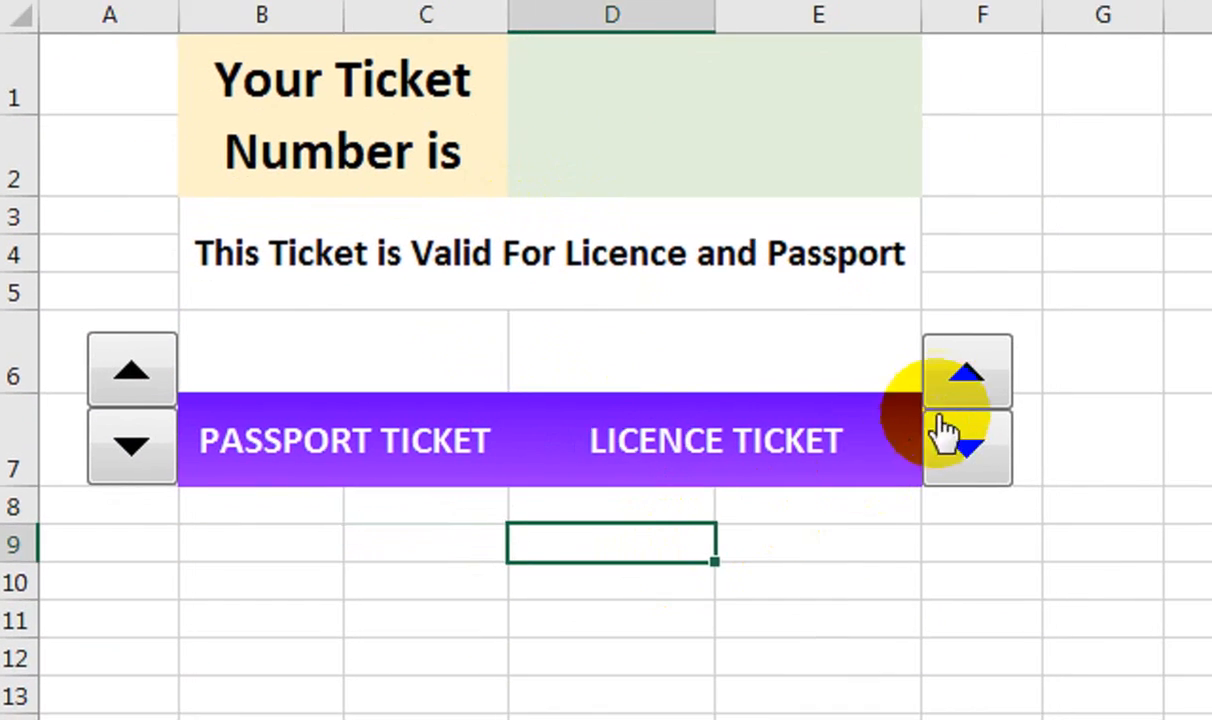
click(913, 382)
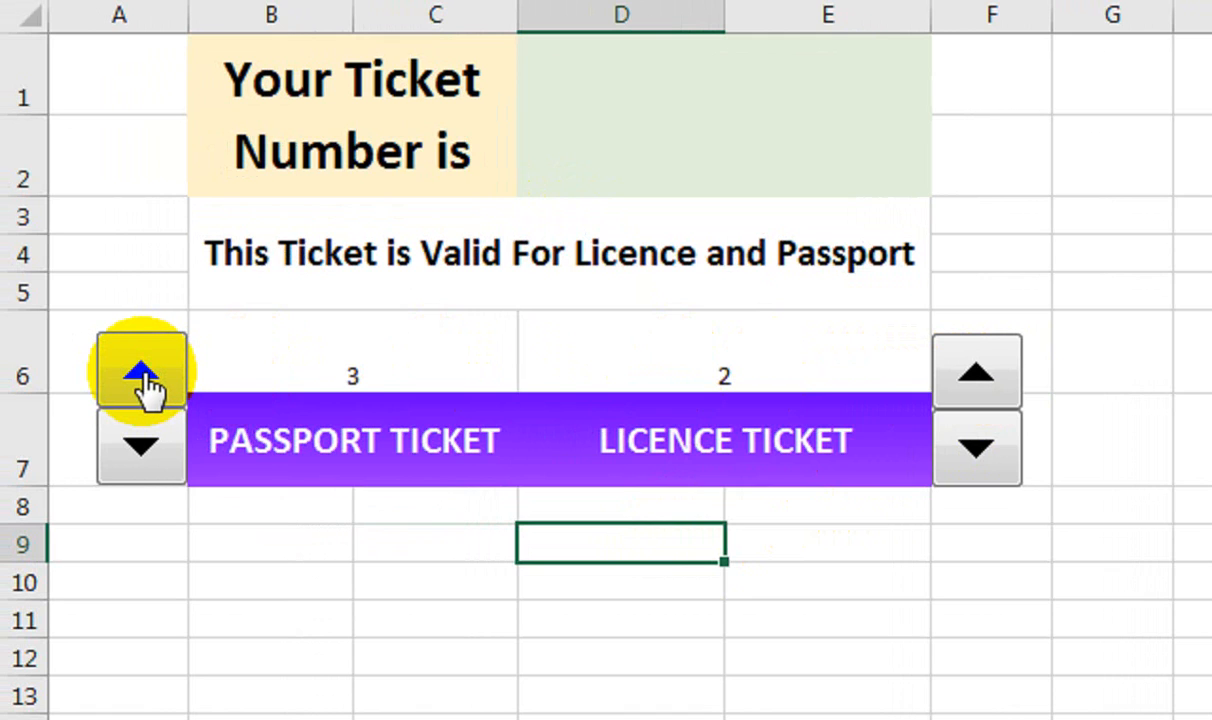
Center the passport and licence counts in row 6 vertically, enlarge their font, and make them bold
click(659, 345)
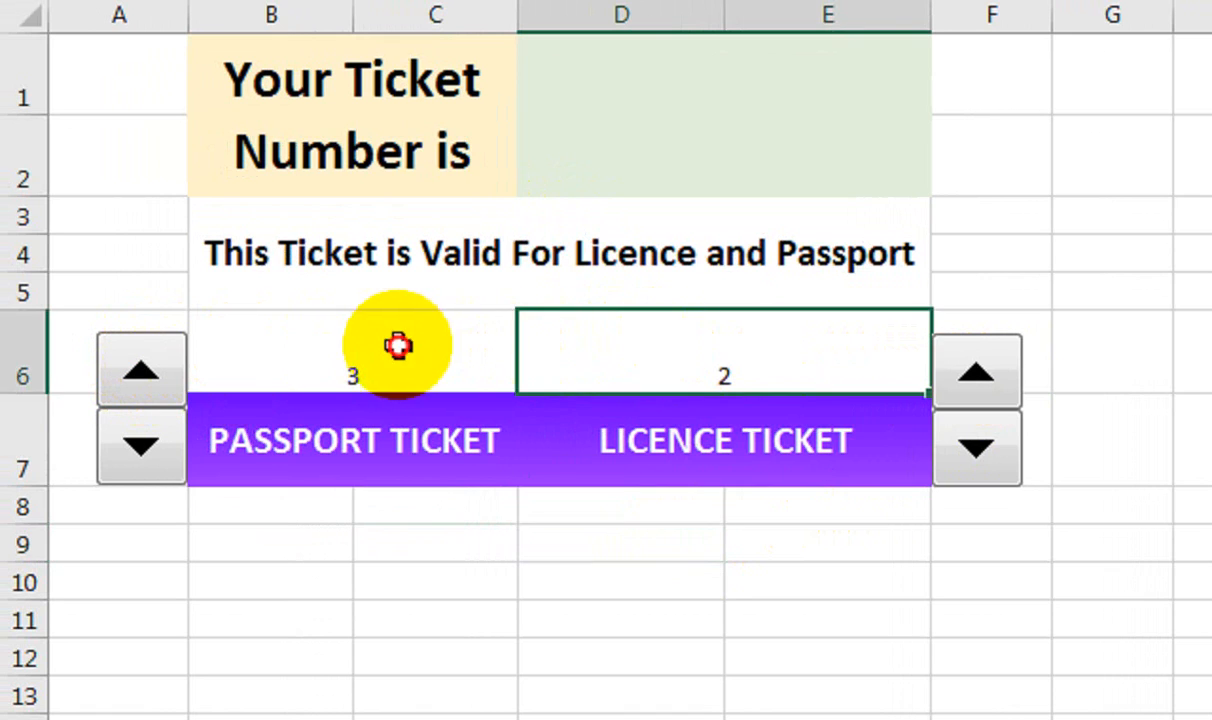
ctrl+click(400, 344)
click(169, 92)
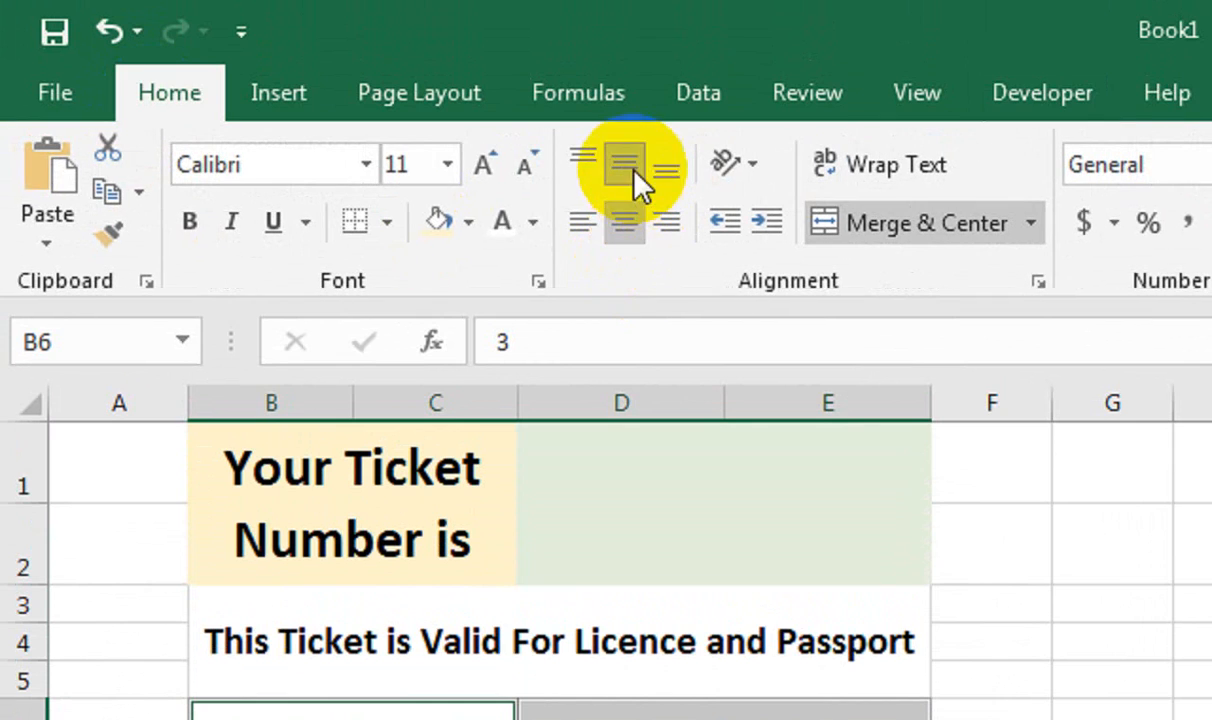
click(483, 166)
click(483, 166)
click(483, 166)
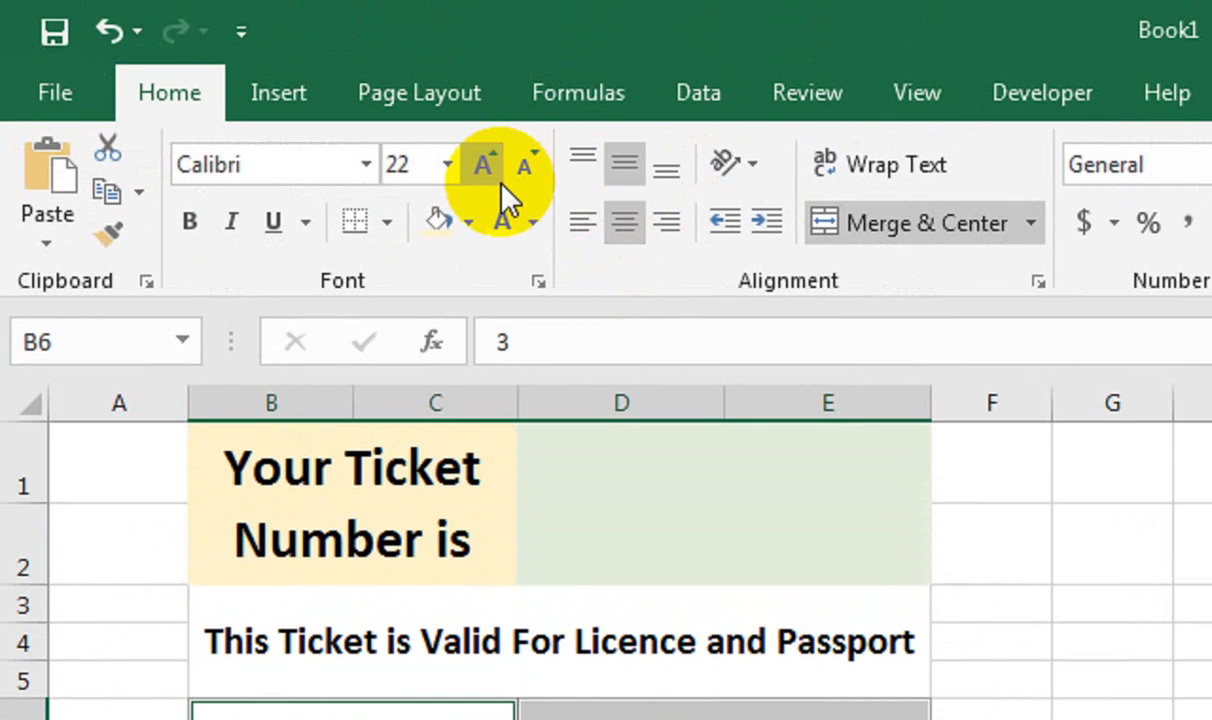
click(483, 166)
click(190, 222)
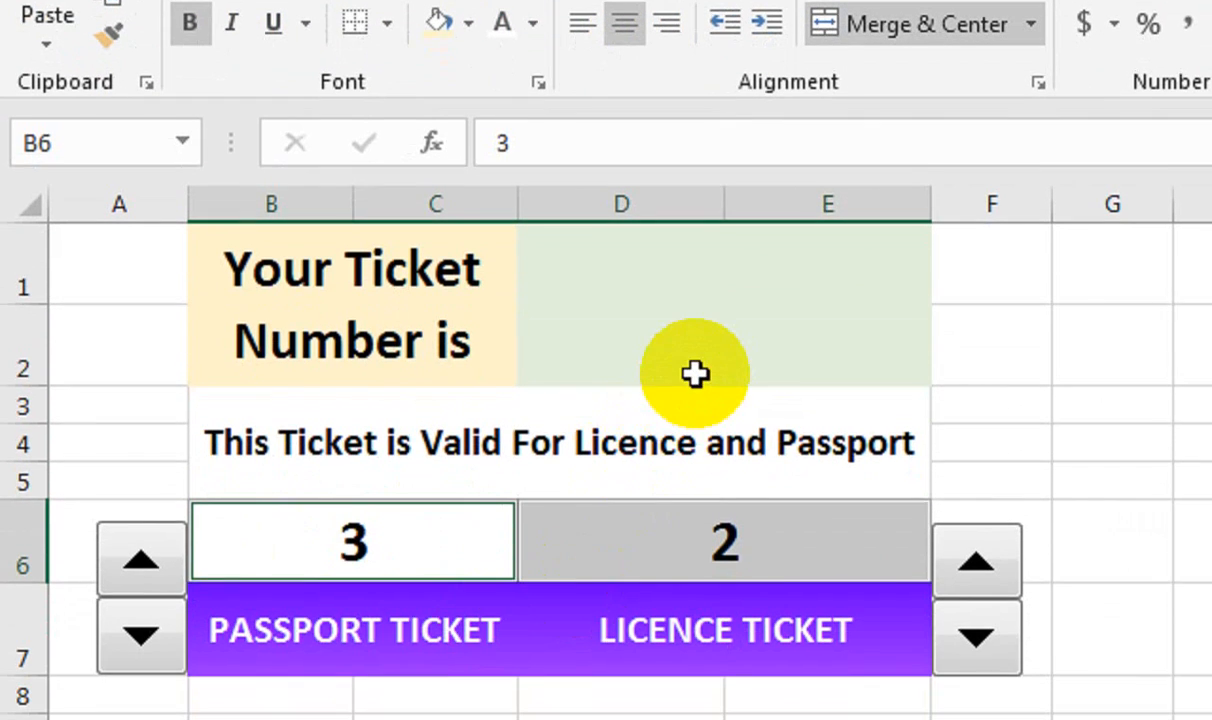
Enter the formula =SUM(B6:E6) in the merged cell D1 to add the two ticket counts
click(698, 572)
text(=SUM()
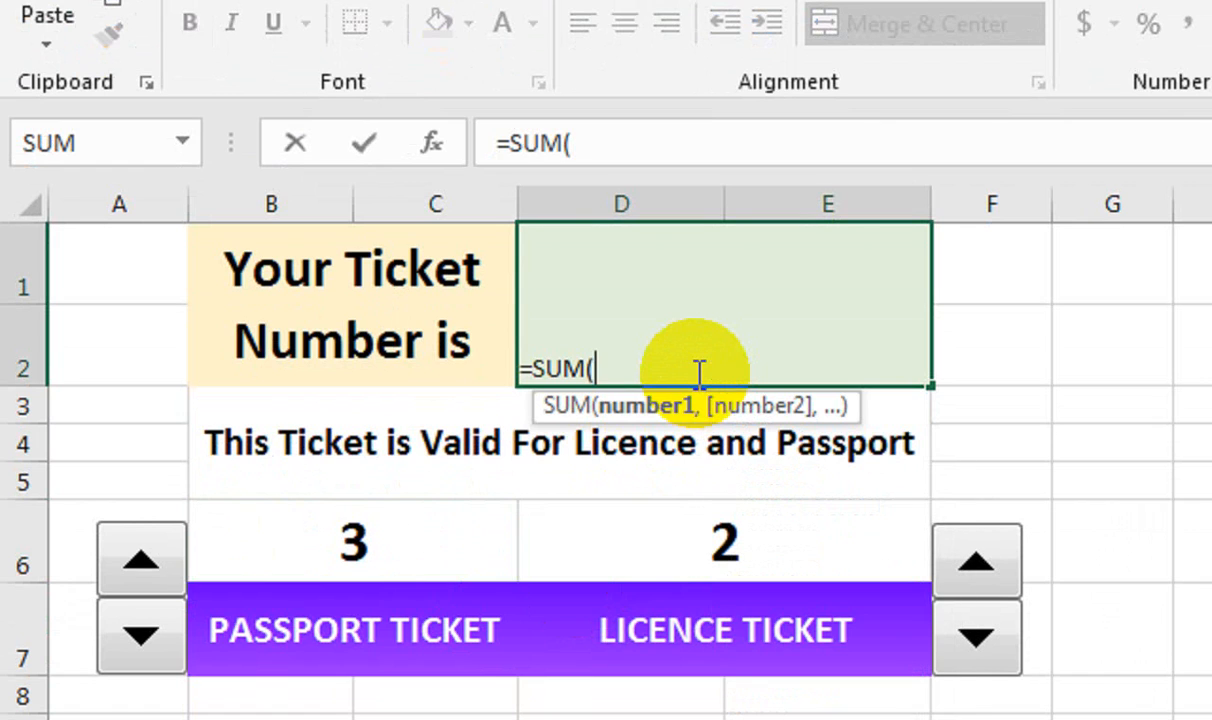
drag(600, 531, 420, 549)
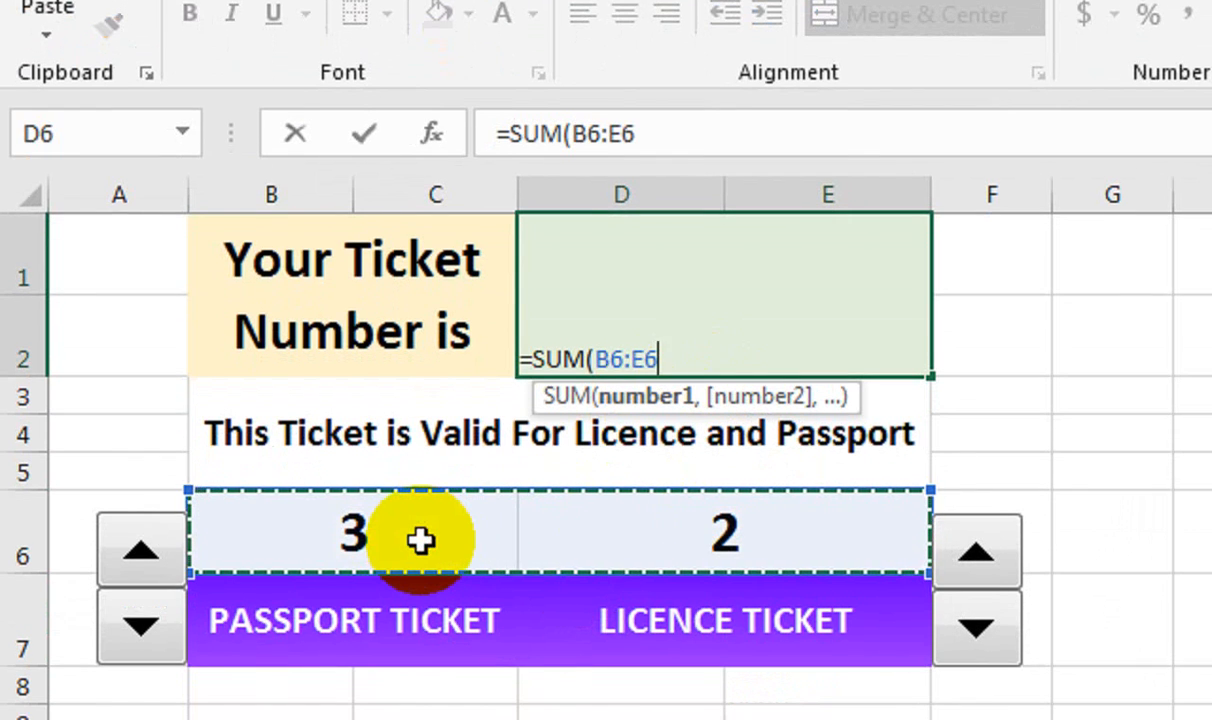
text())
Center the ticket number in D1 vertically and set it to font size 48 in bold
click(606, 311)
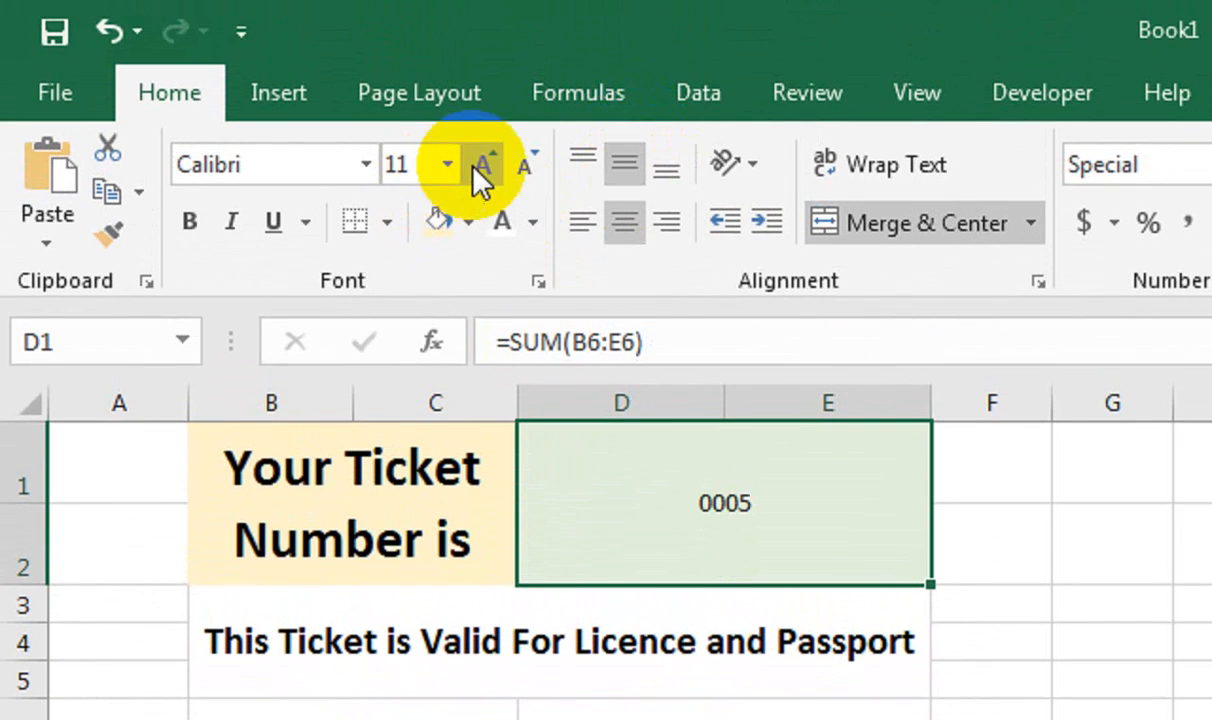
click(476, 167)
click(477, 168)
click(477, 168)
click(477, 168)
click(477, 168)
click(477, 168)
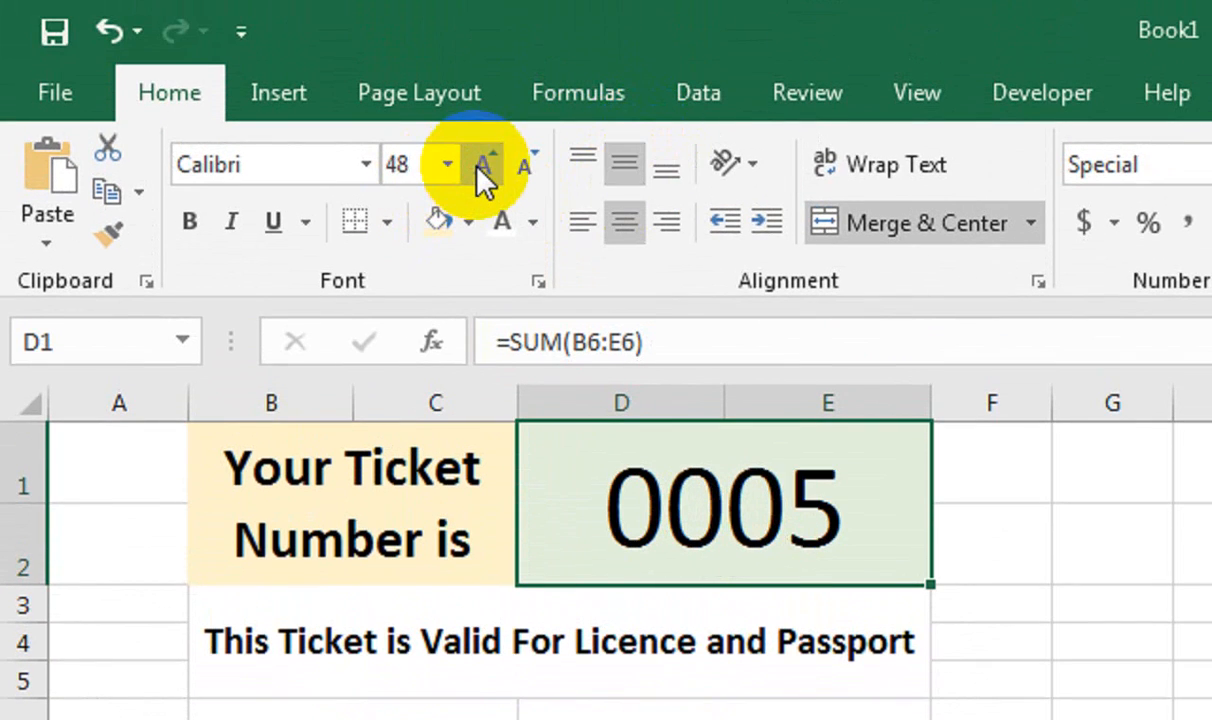
click(192, 222)
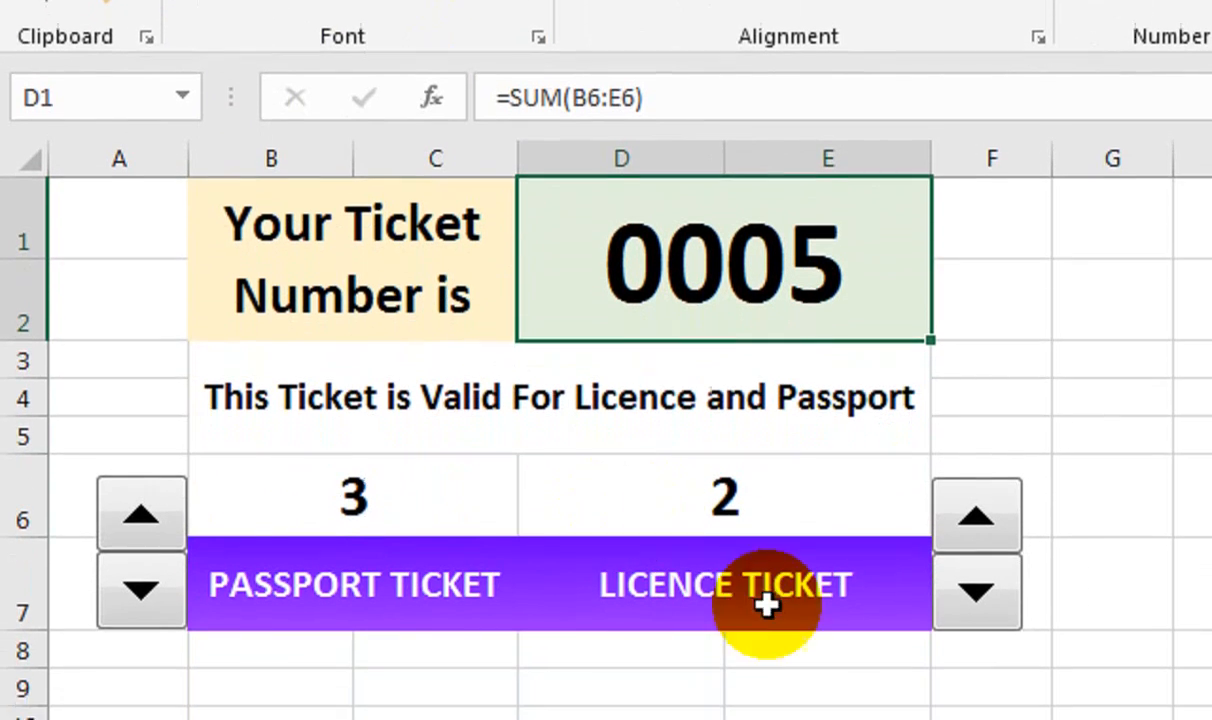
Raise the licence count to 4 with its spin button to test the ticket number total
click(812, 660)
click(979, 438)
click(979, 438)
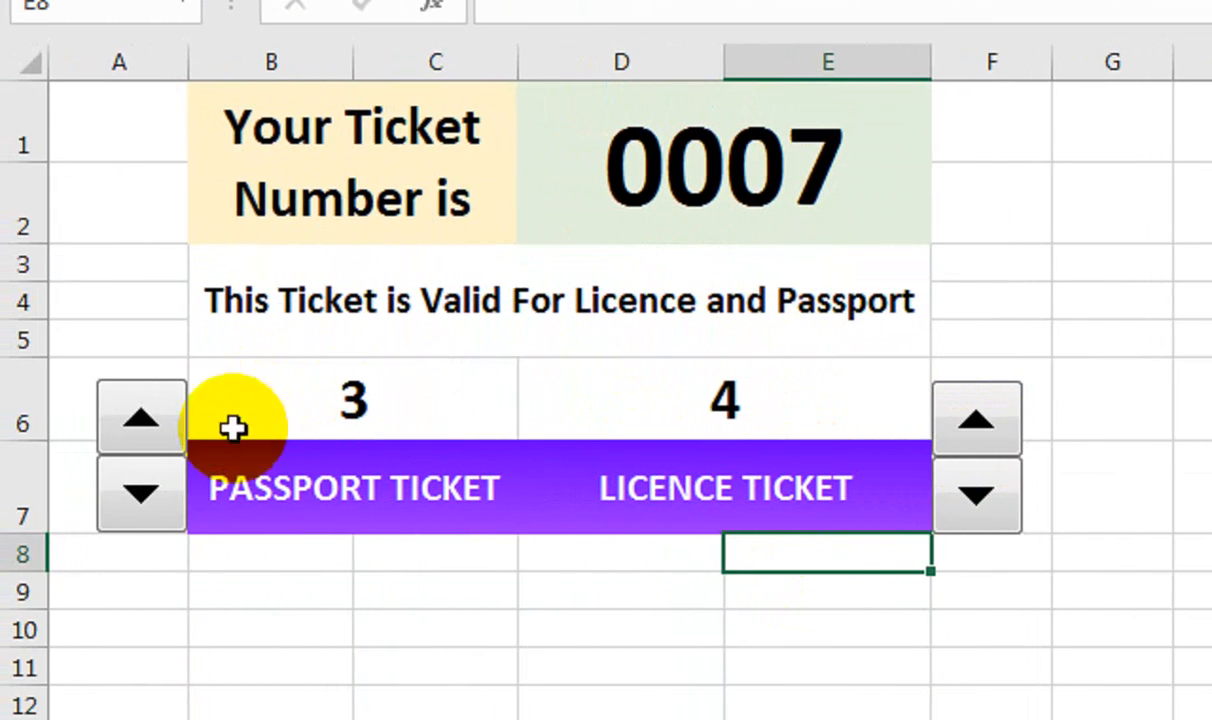
Raise the passport ticket count to 6 with its spin button
click(100, 420)
click(100, 420)
click(141, 418)
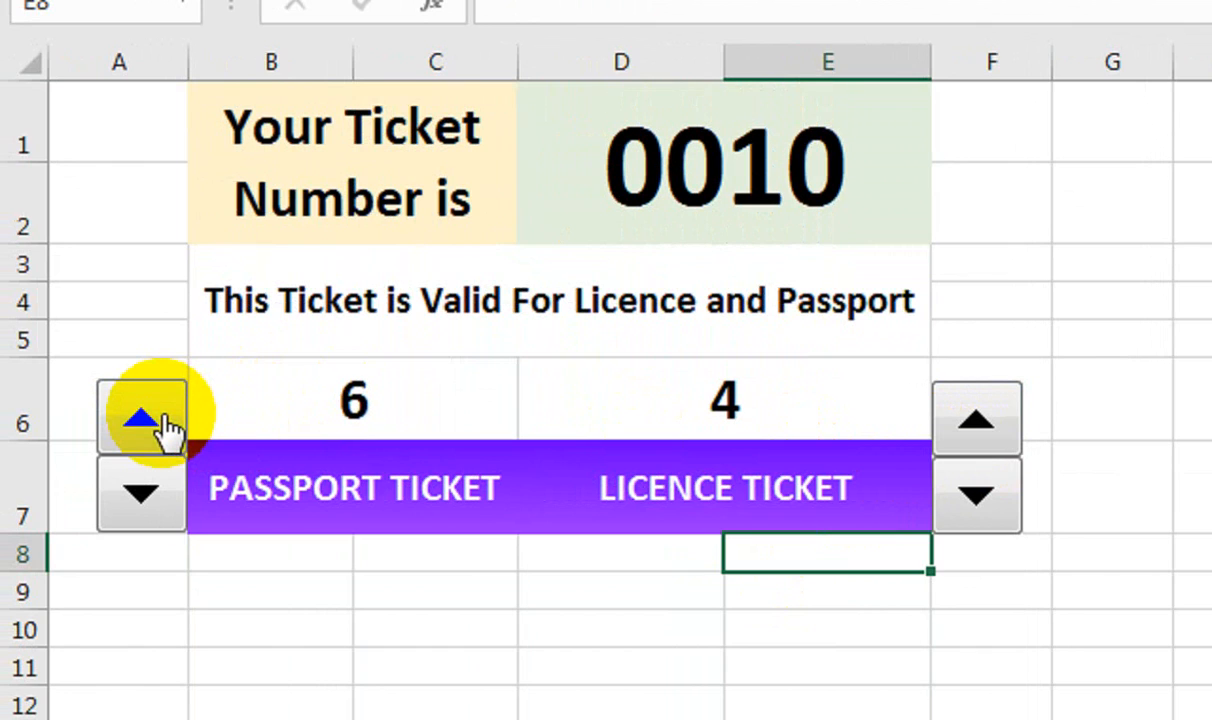
Enter the formula =IF(B6=0,"",1) in G2 under the Passport header
click(714, 212)
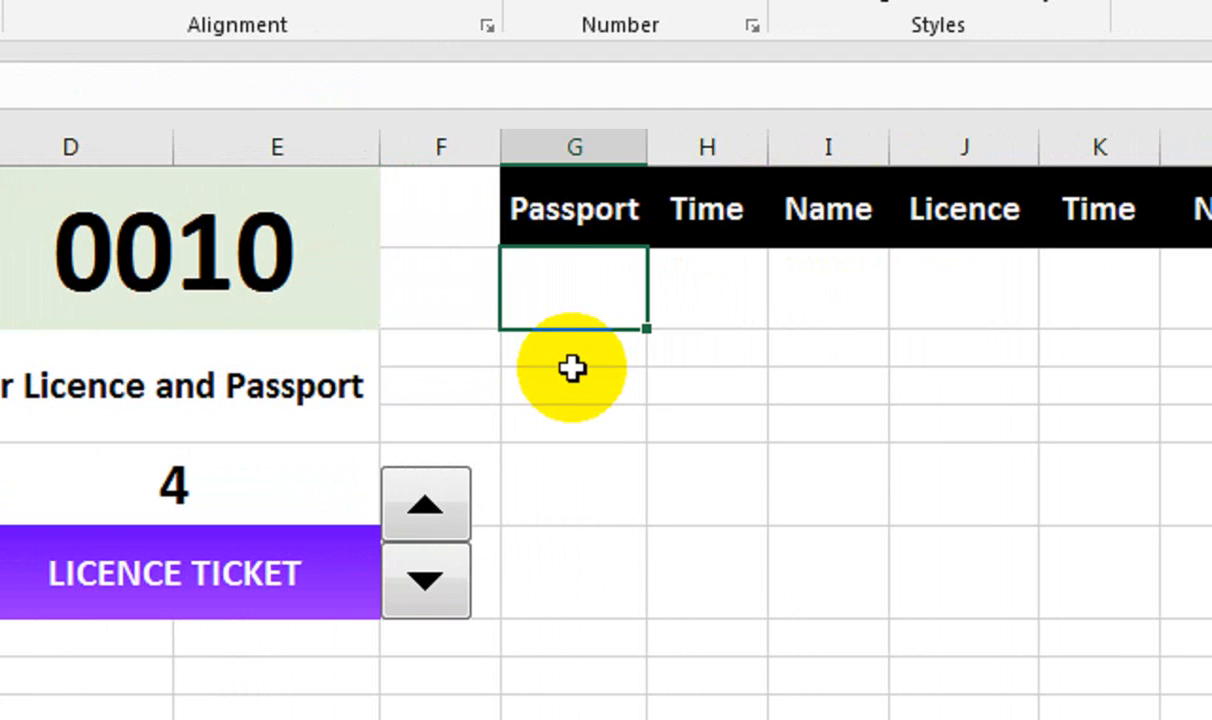
text(=IF()
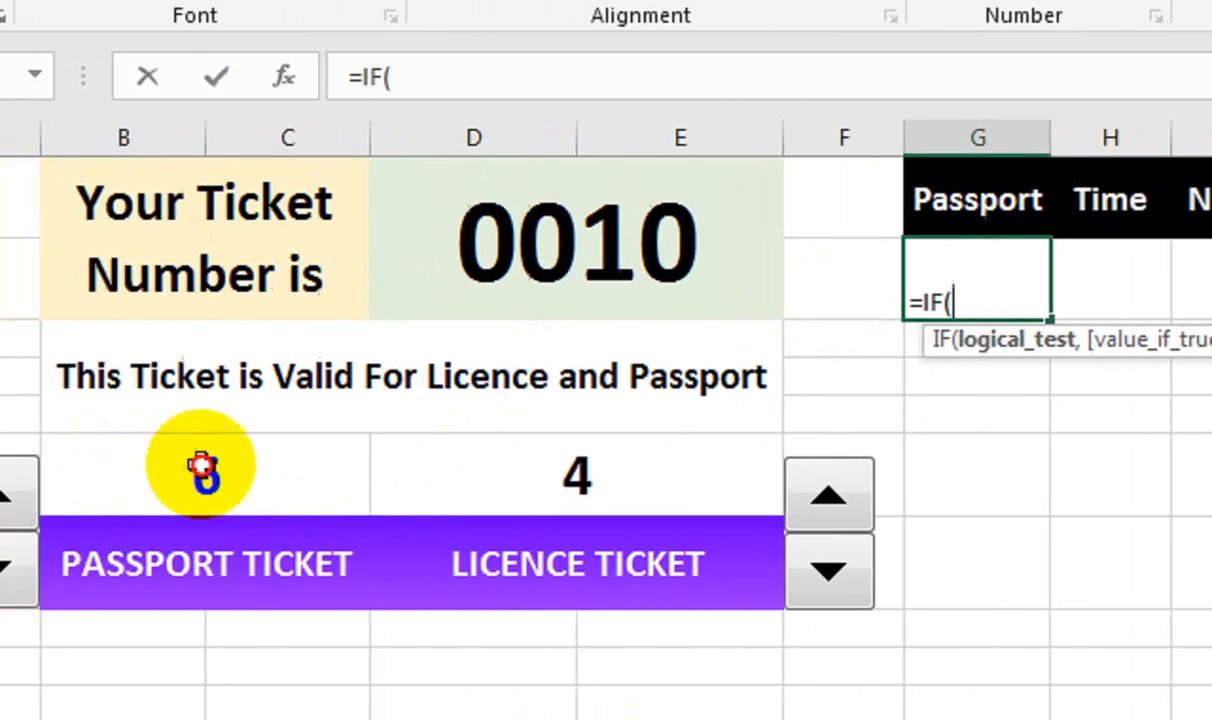
click(200, 466)
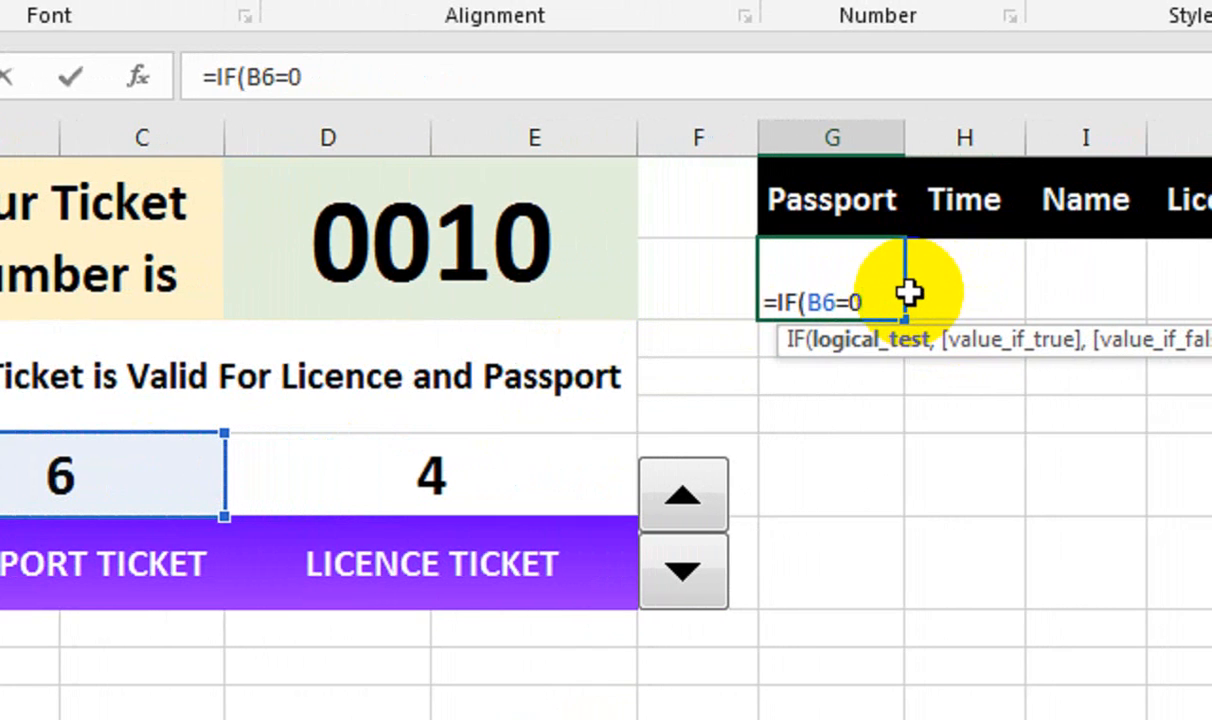
text(=0,""M)
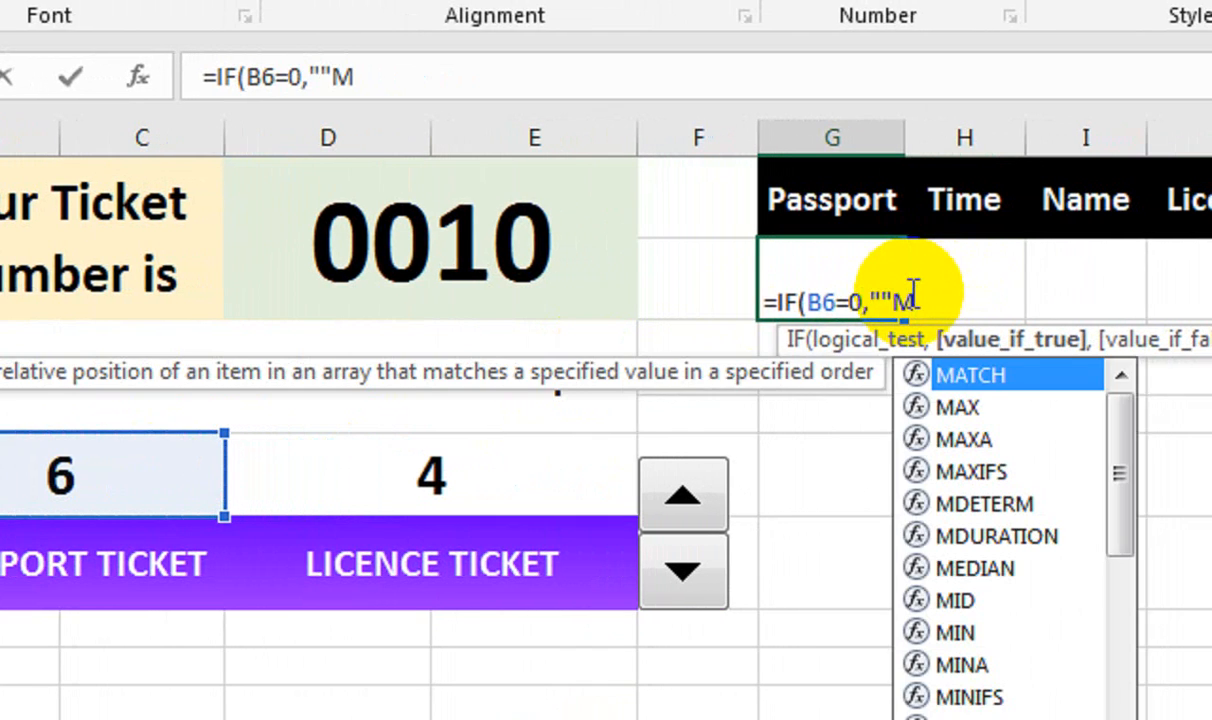
key(BackSpace)
text(,1))
key(Return)
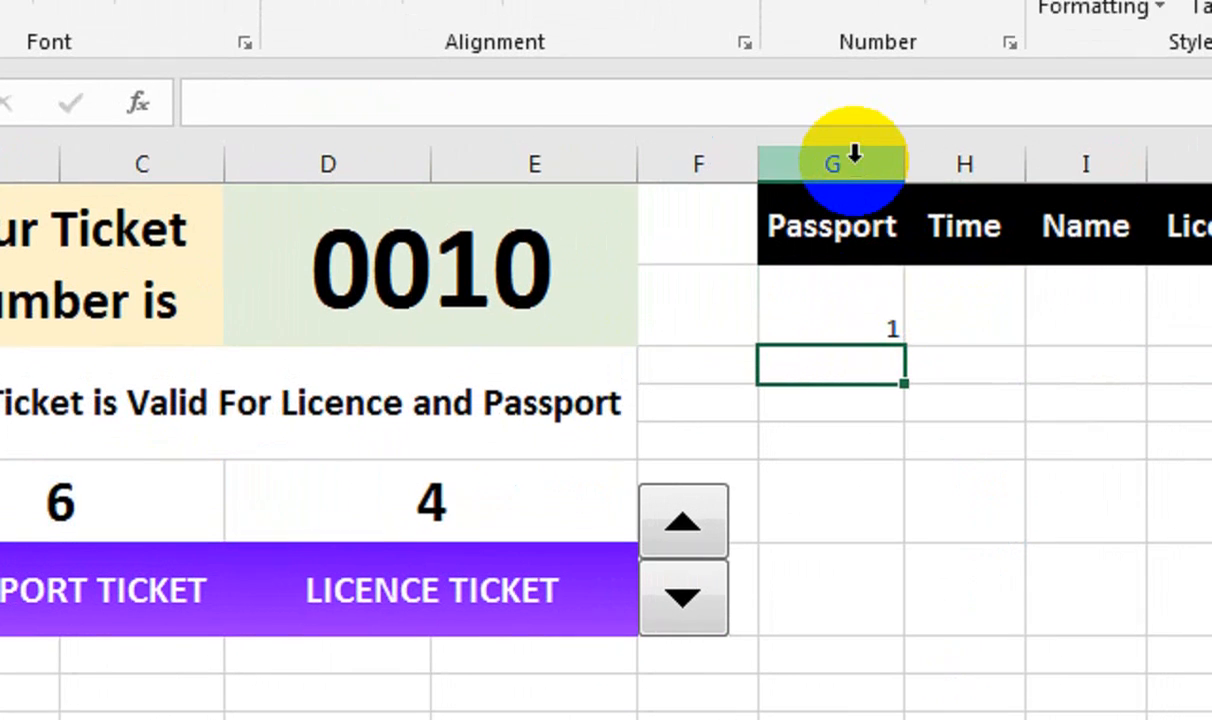
Center the contents of the log columns from G onward both horizontally and vertically
click(851, 137)
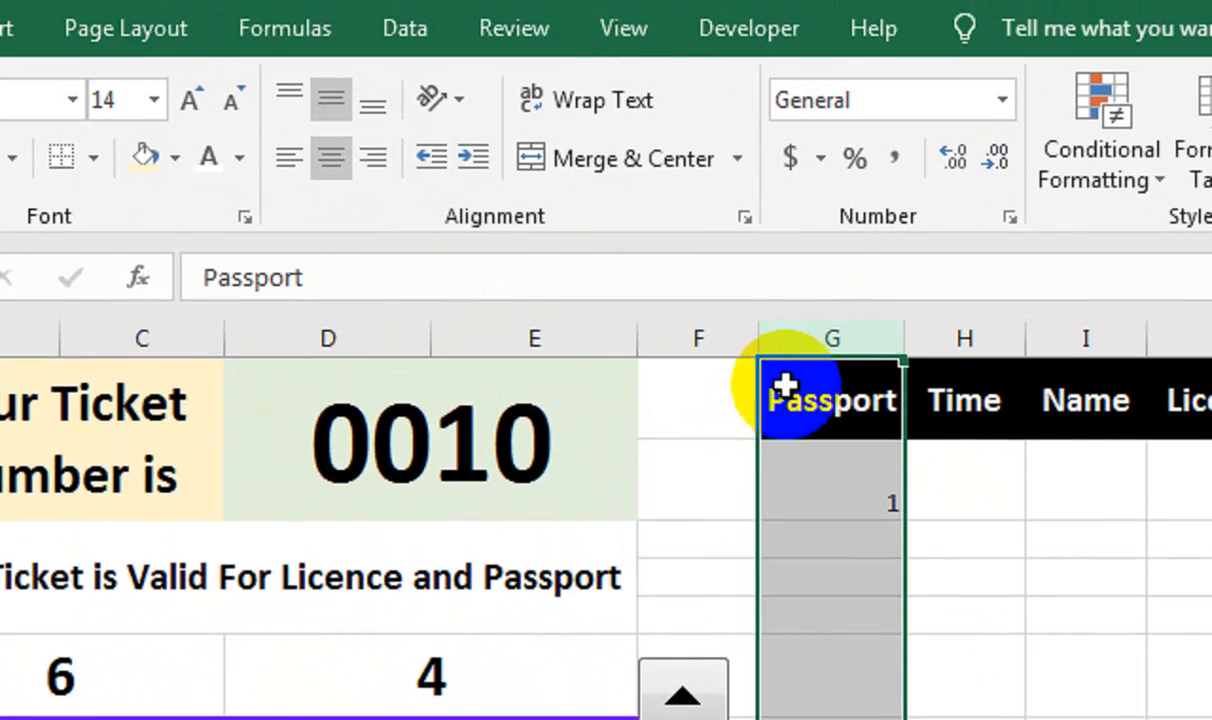
drag(785, 385, 1211, 341)
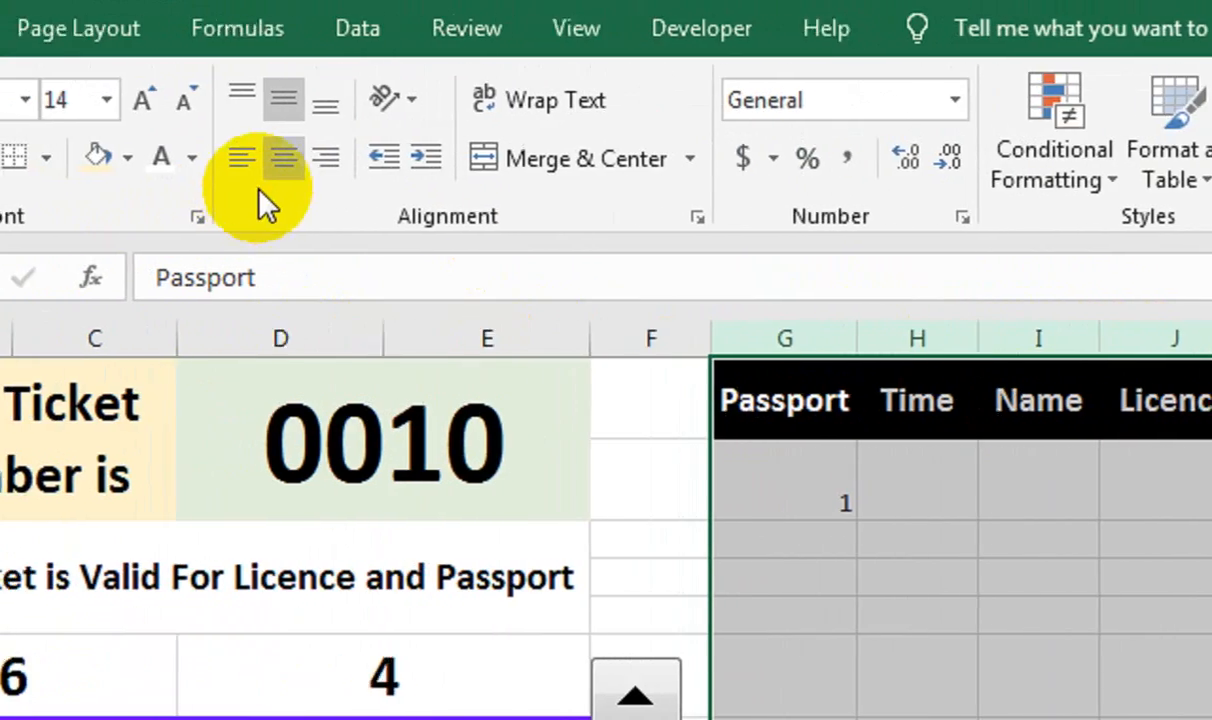
click(282, 163)
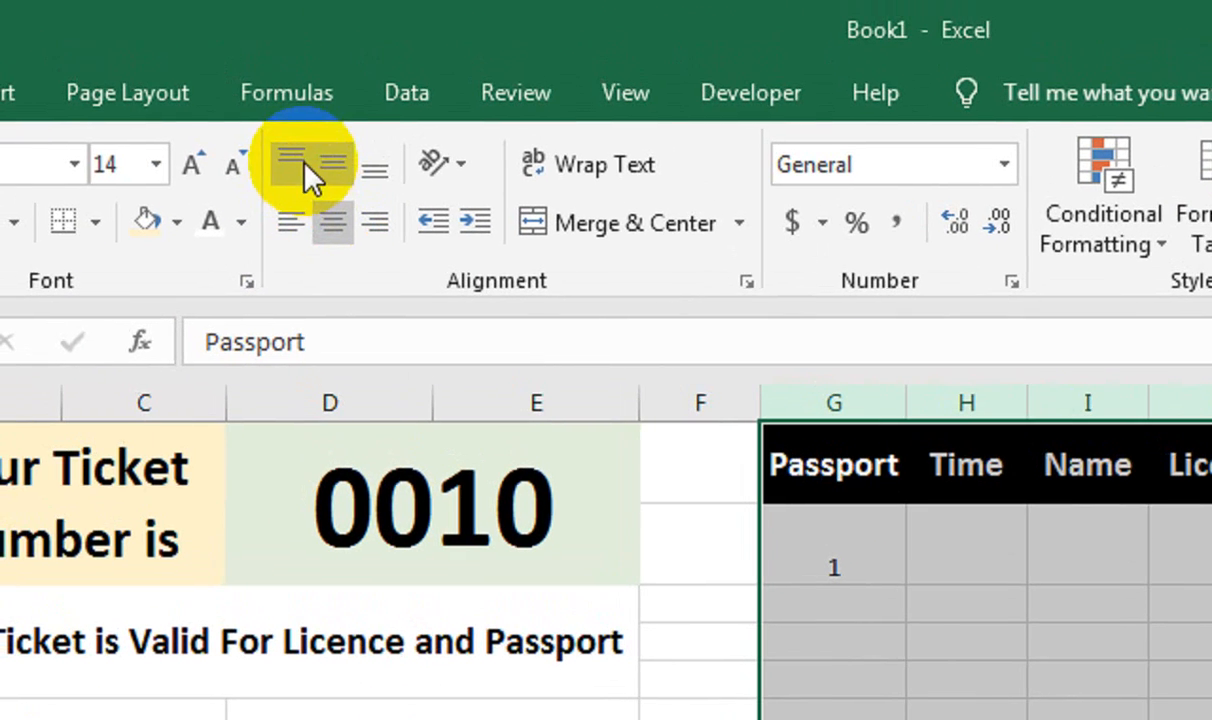
click(310, 120)
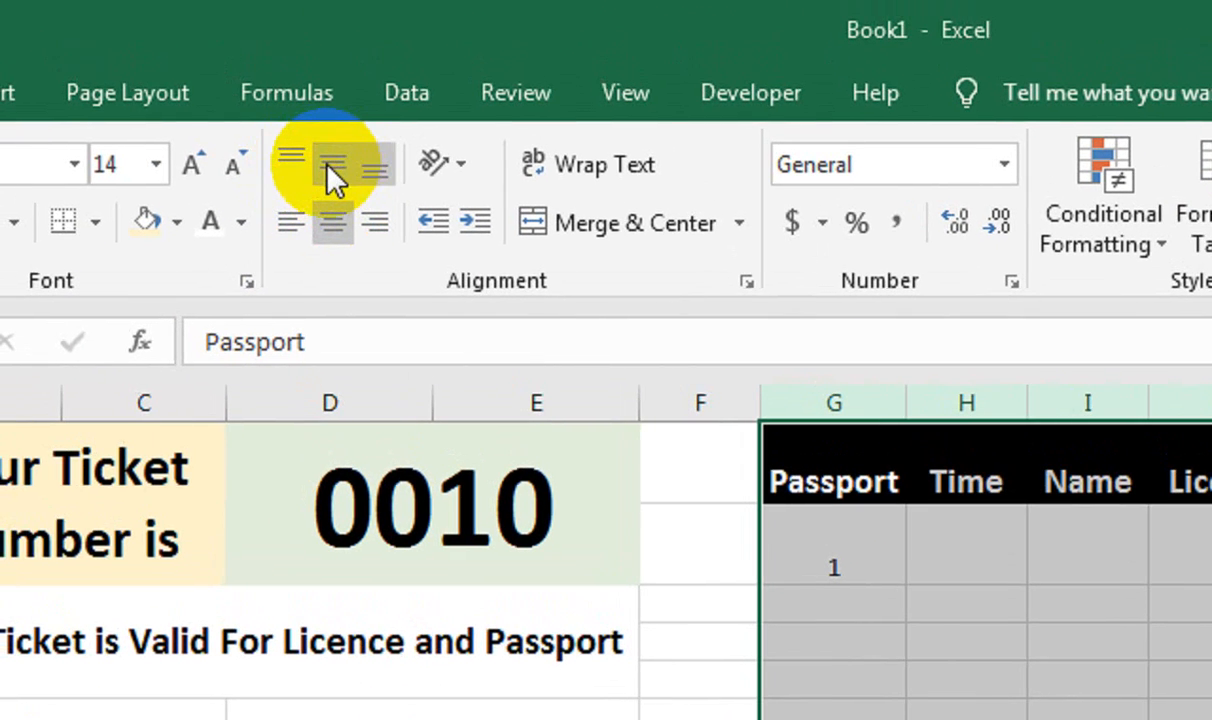
click(328, 163)
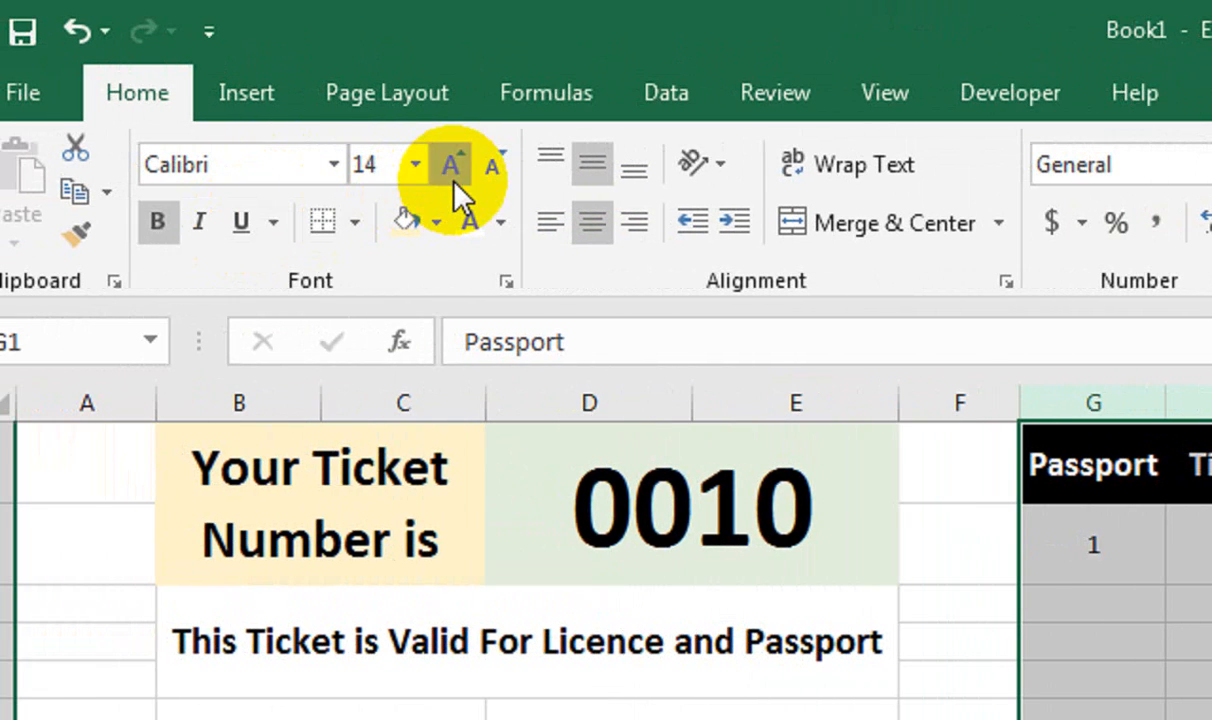
Set the log cells below the header row to font size 12, leaving the headers at their original size
click(452, 168)
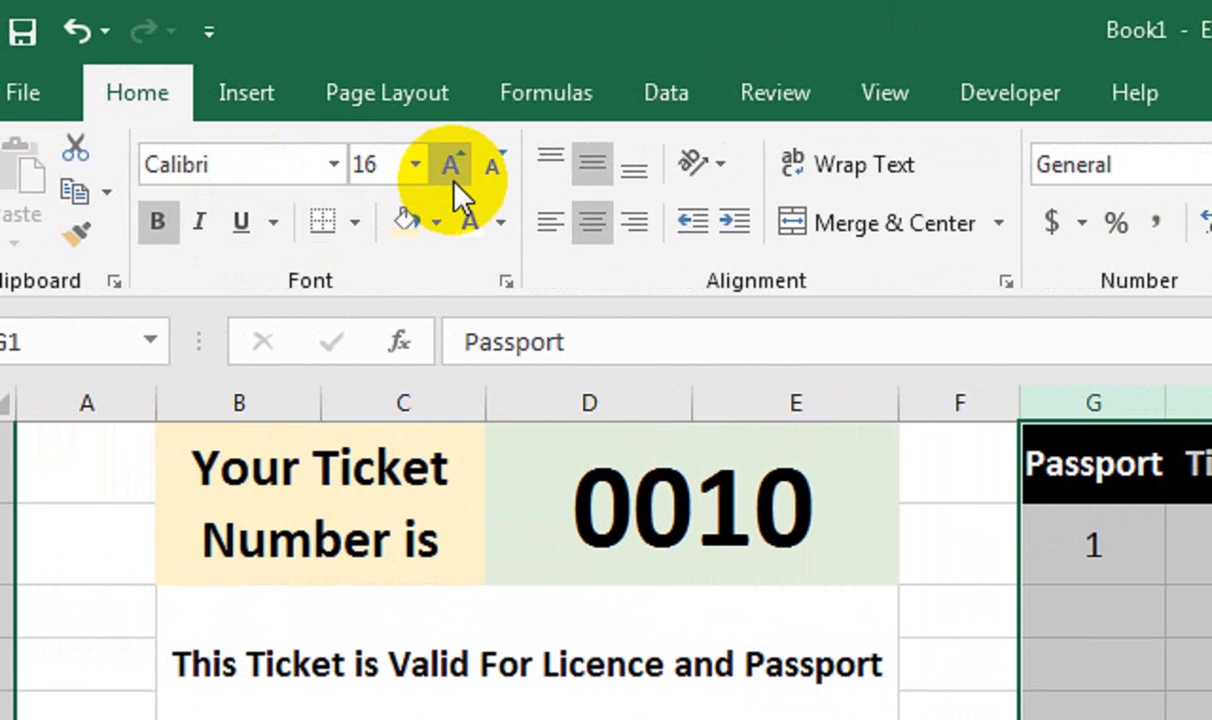
key(ctrl+z)
drag(1071, 562, 913, 617)
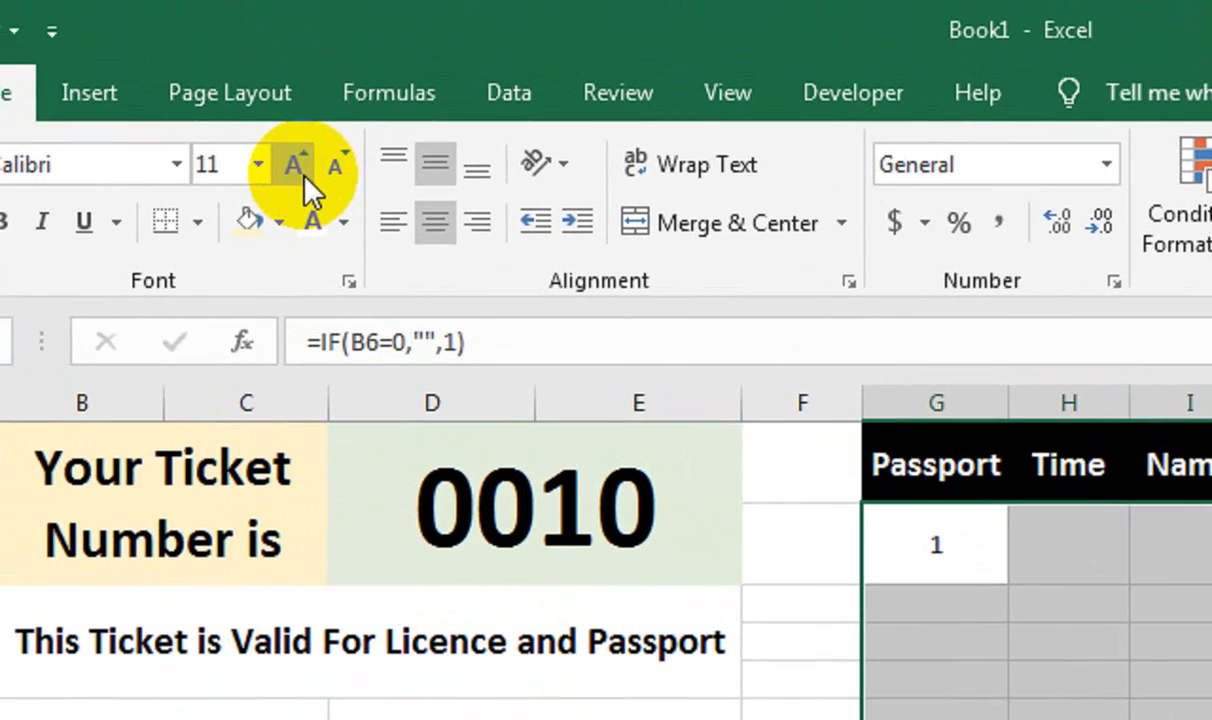
click(305, 180)
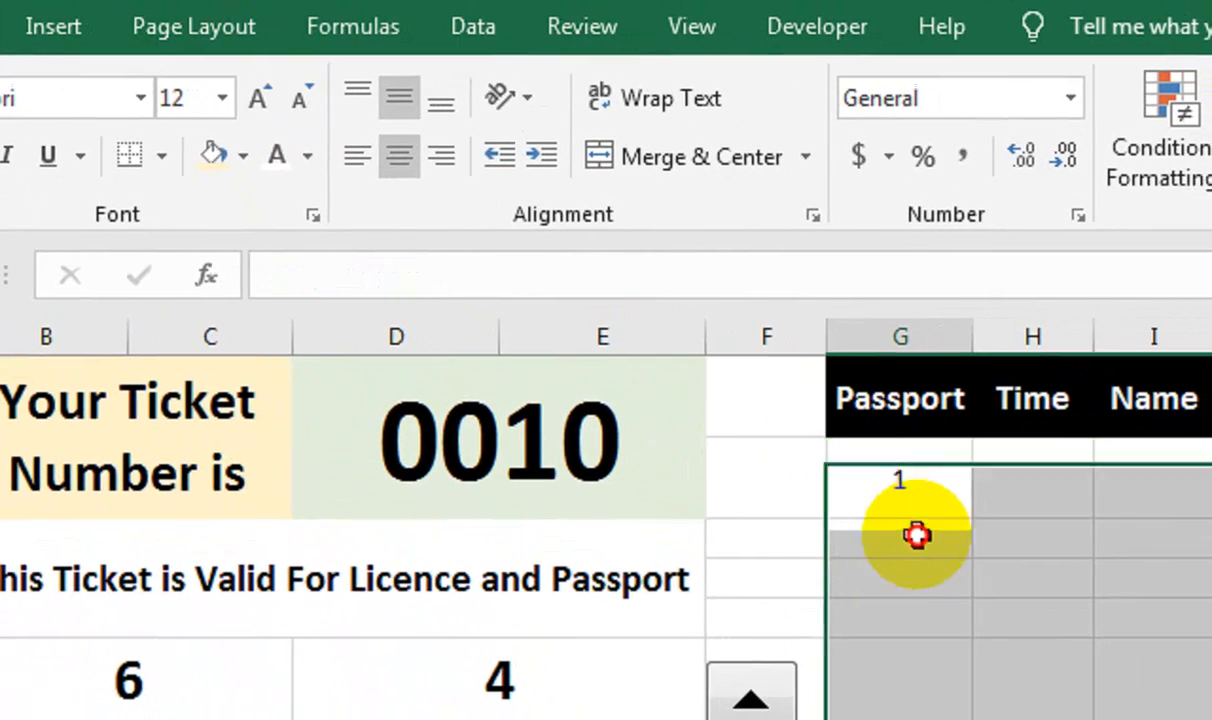
Enter the formula =IF(G2+1>=$B$6,"",G2+1) in G3 and fill it down the Passport column
click(943, 598)
text(=IF()
key(Up)
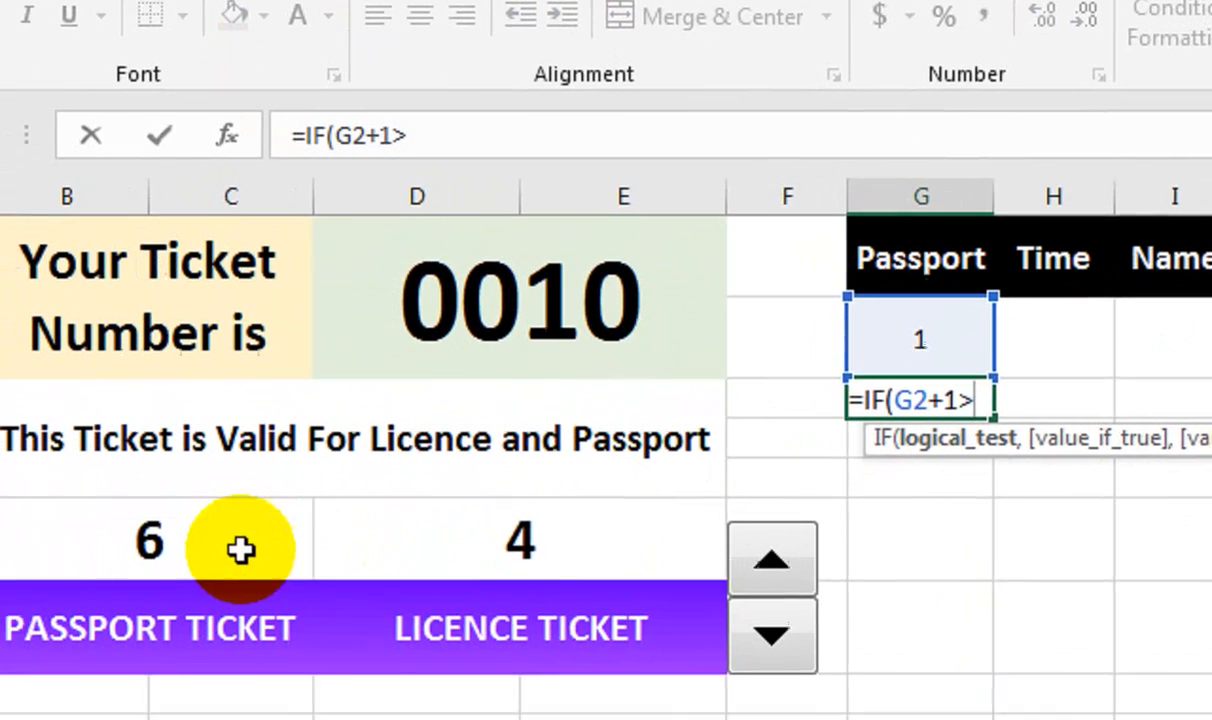
click(213, 690)
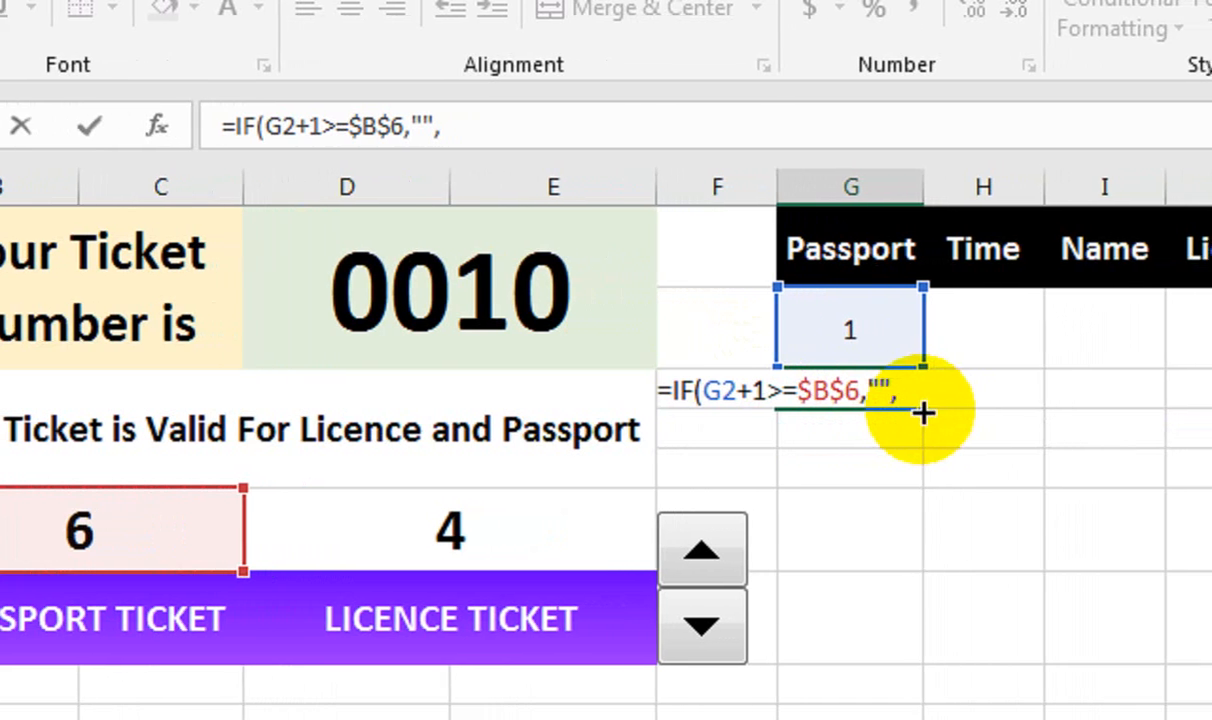
click(933, 337)
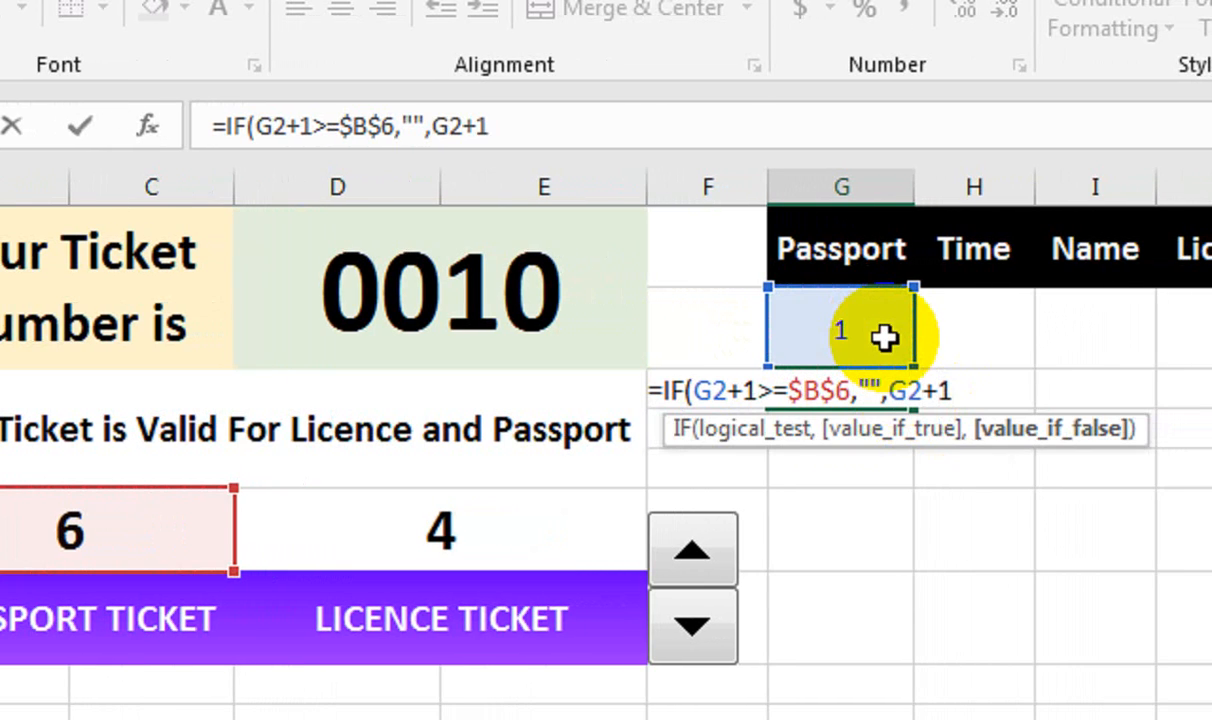
text(+1))
key(Return)
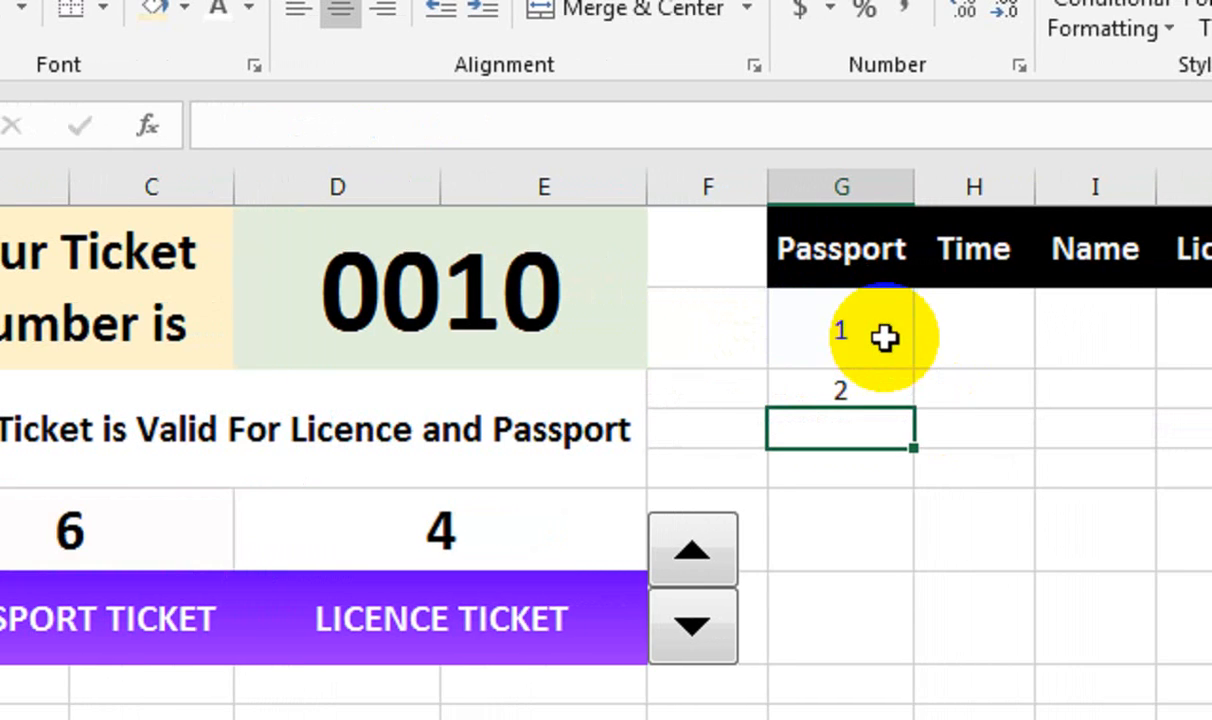
click(872, 403)
drag(910, 409, 960, 719)
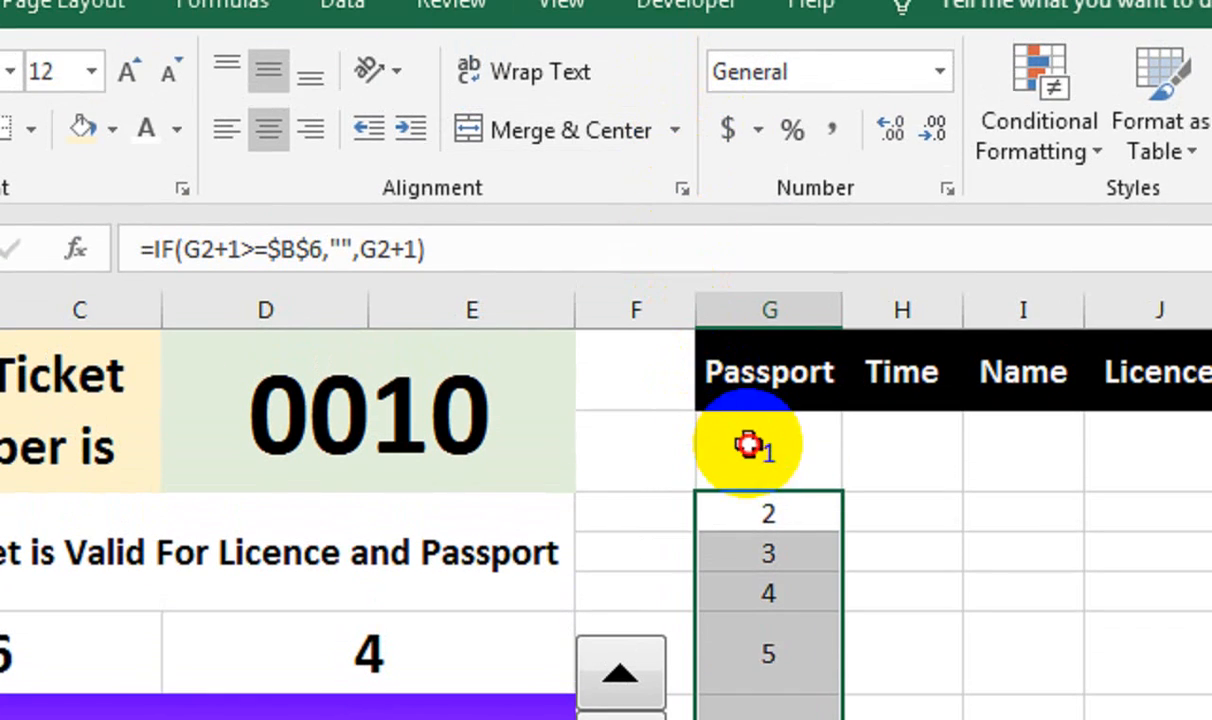
Change the G3 formula to =IFERROR(IF(G2+1>$B$6,"",G2+1),"") and refill it down the Passport column
double_click(750, 205)
double_click(752, 512)
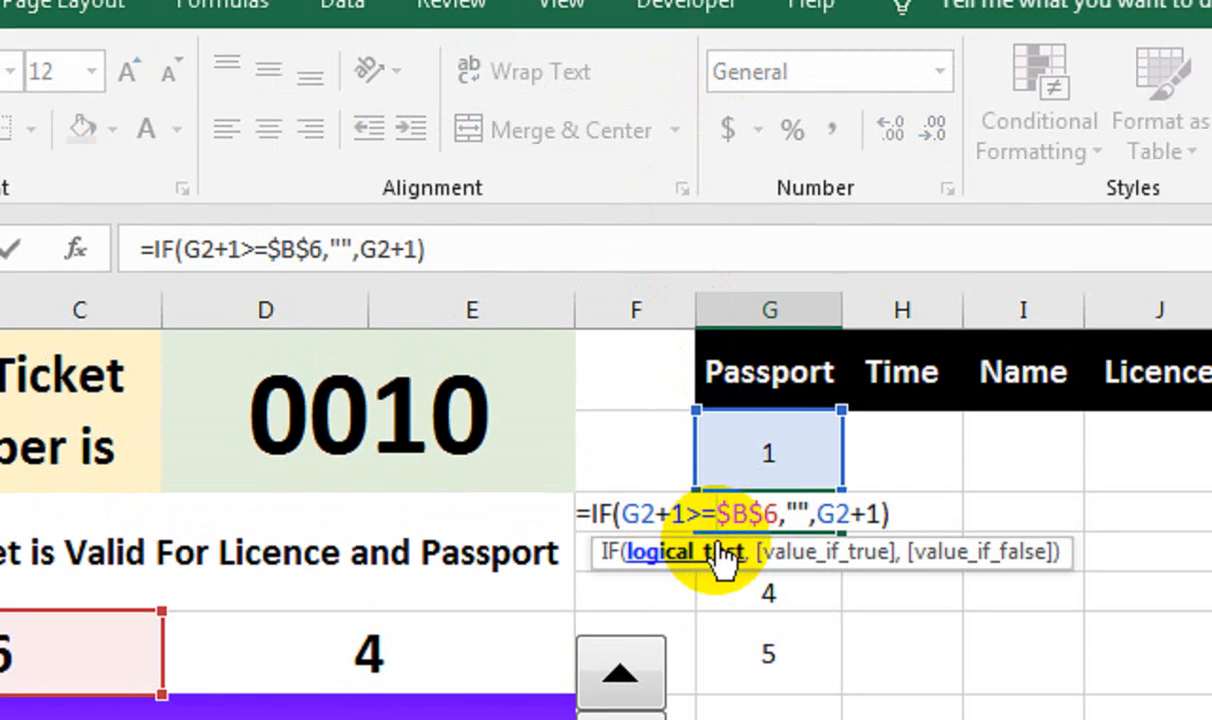
click(714, 513)
key(BackSpace)
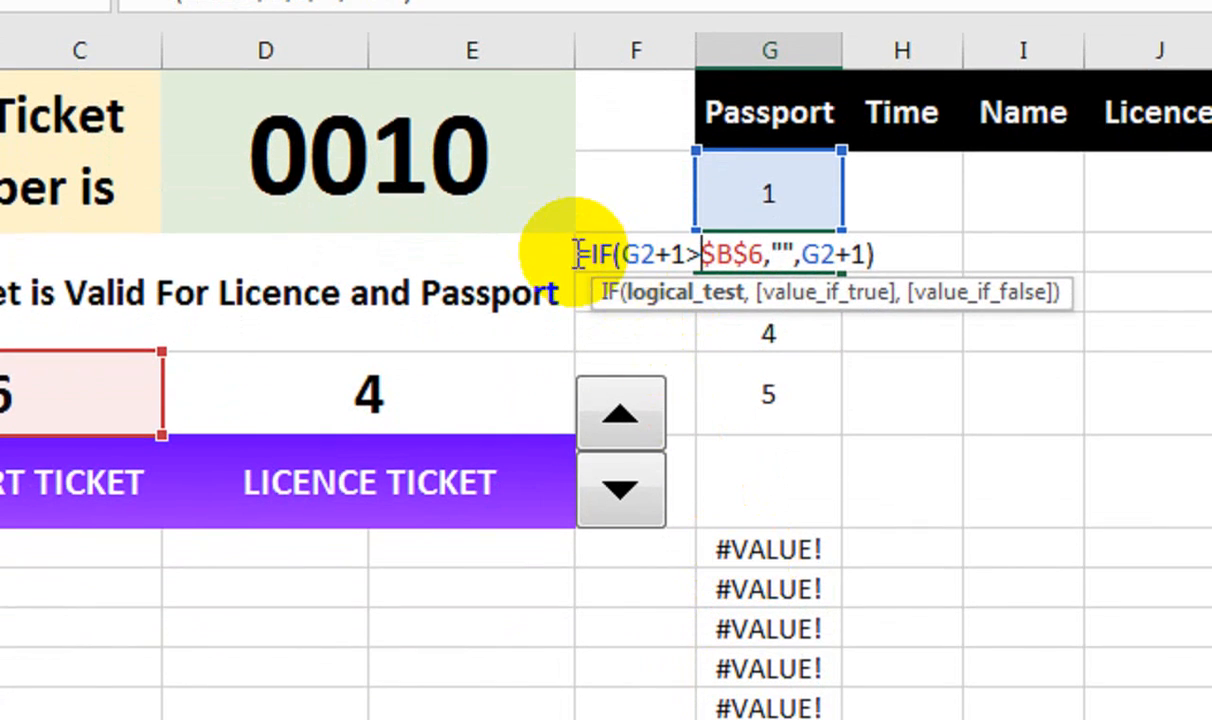
click(590, 254)
text(IF)
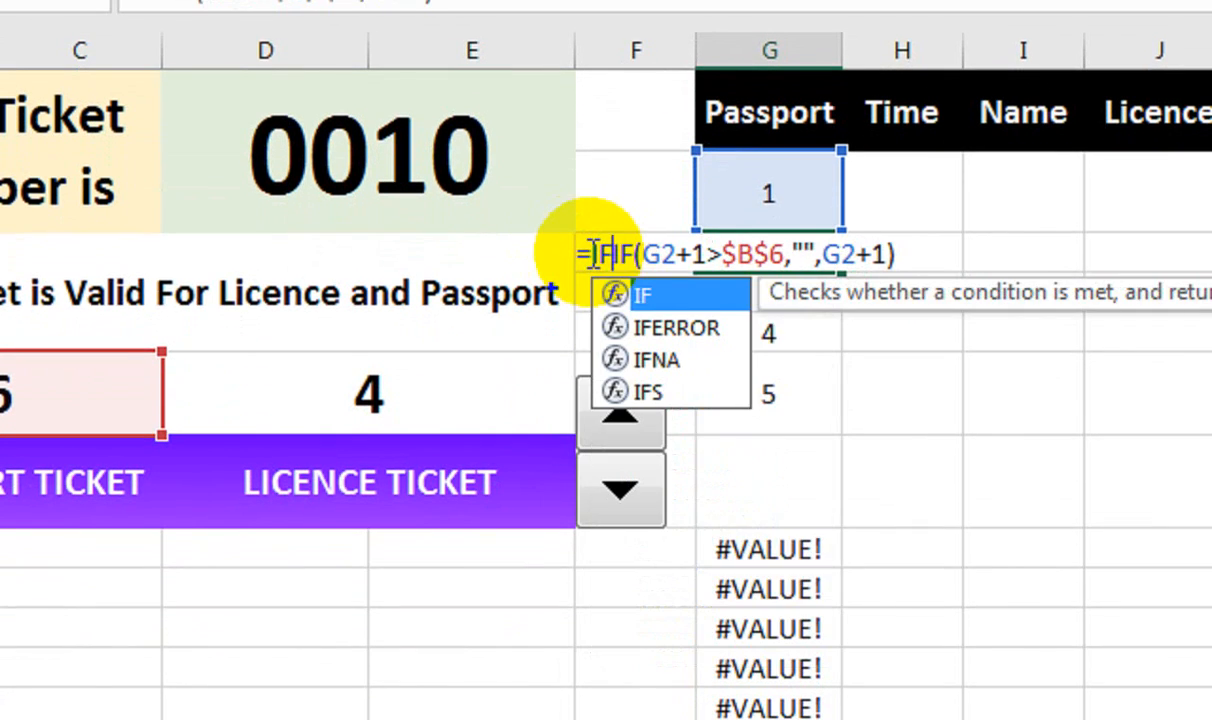
key(Down)
key(Tab)
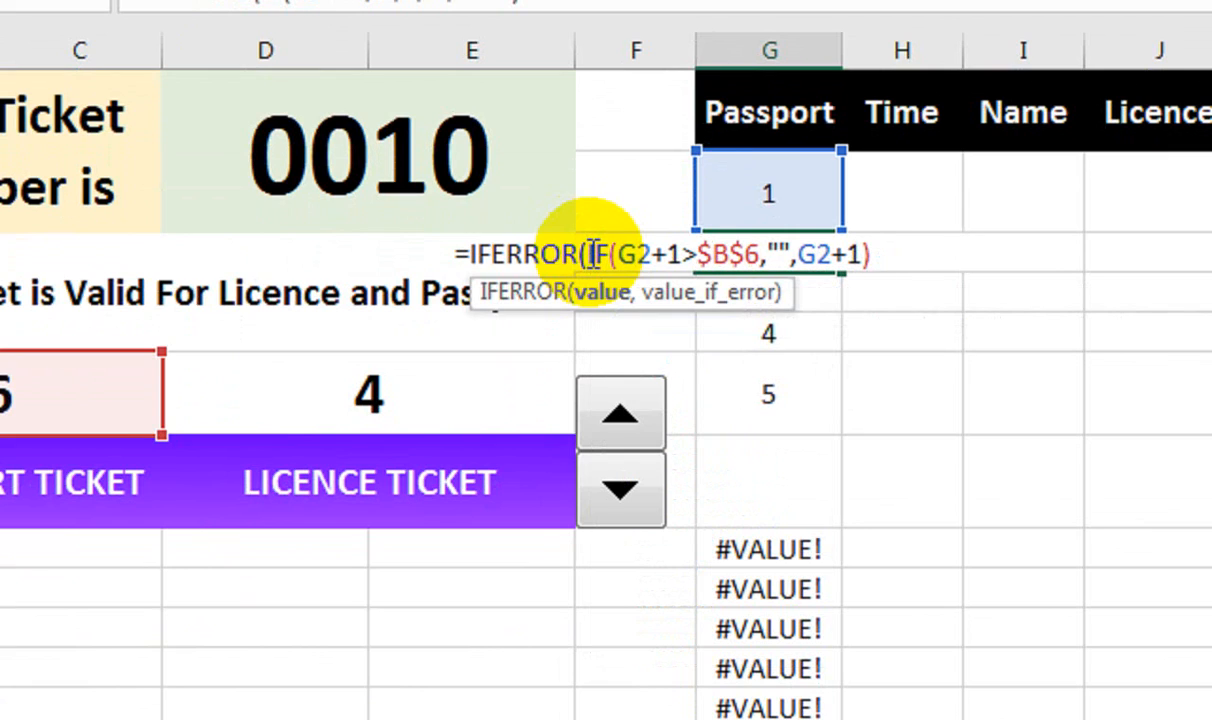
text())
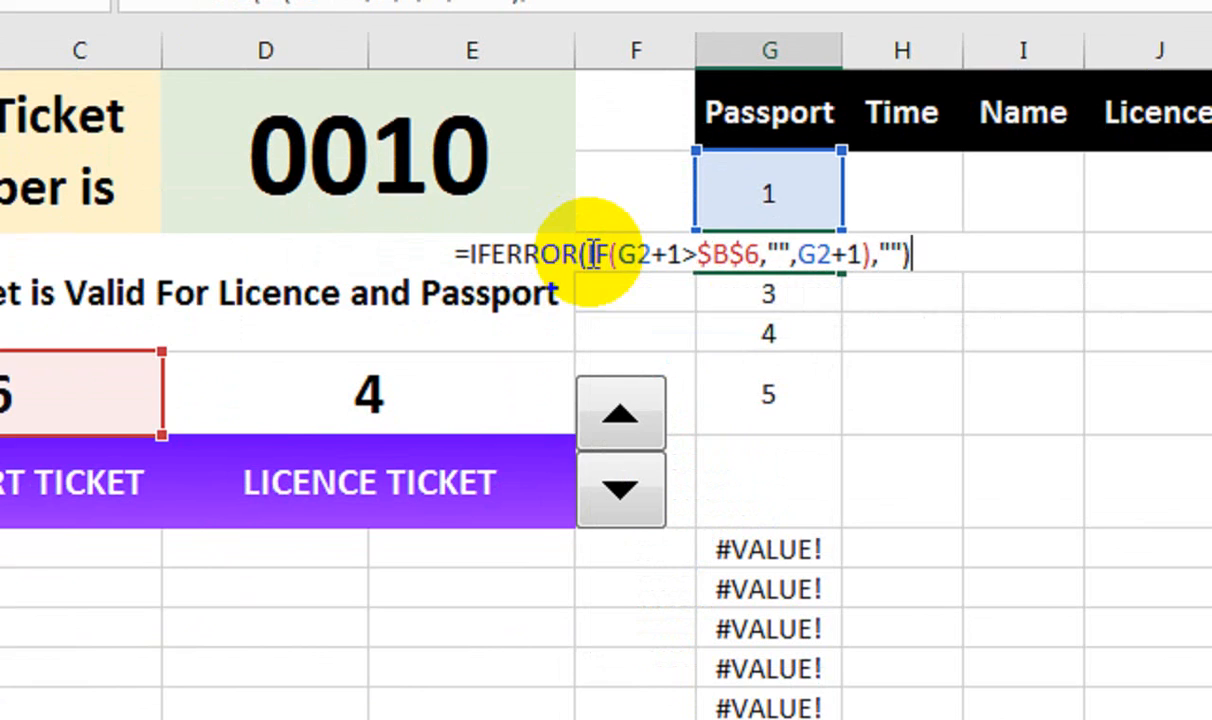
key(Return)
click(790, 254)
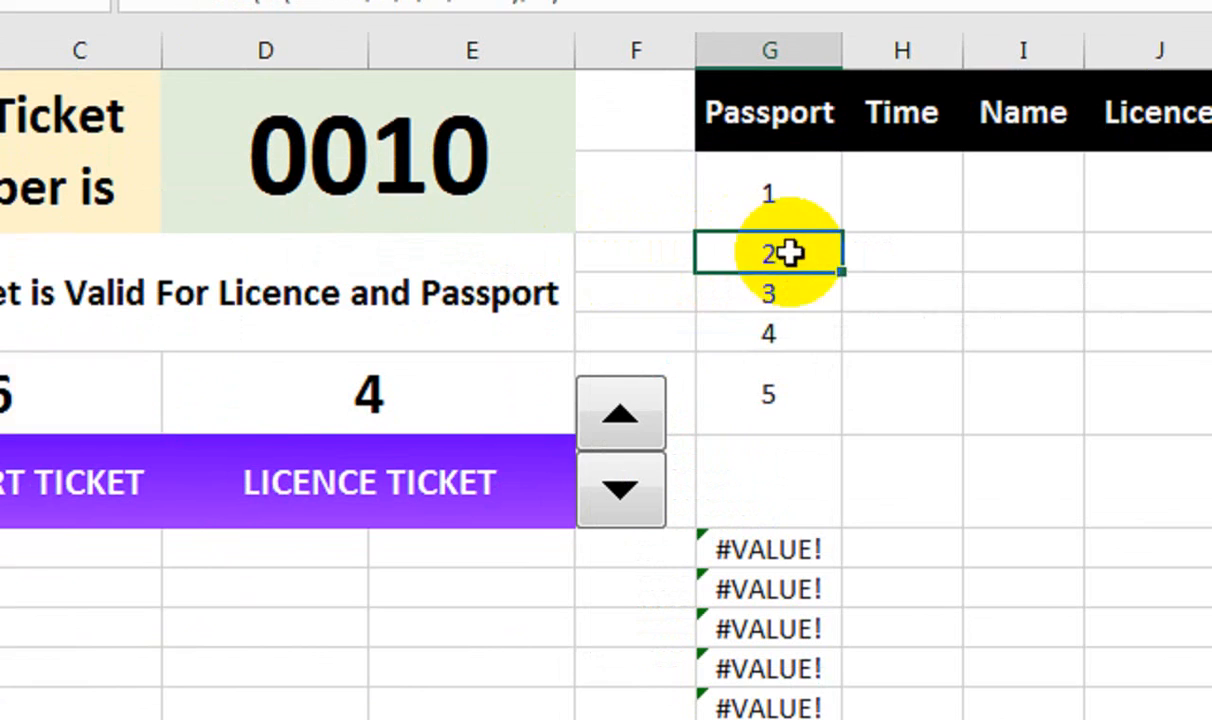
double_click(842, 270)
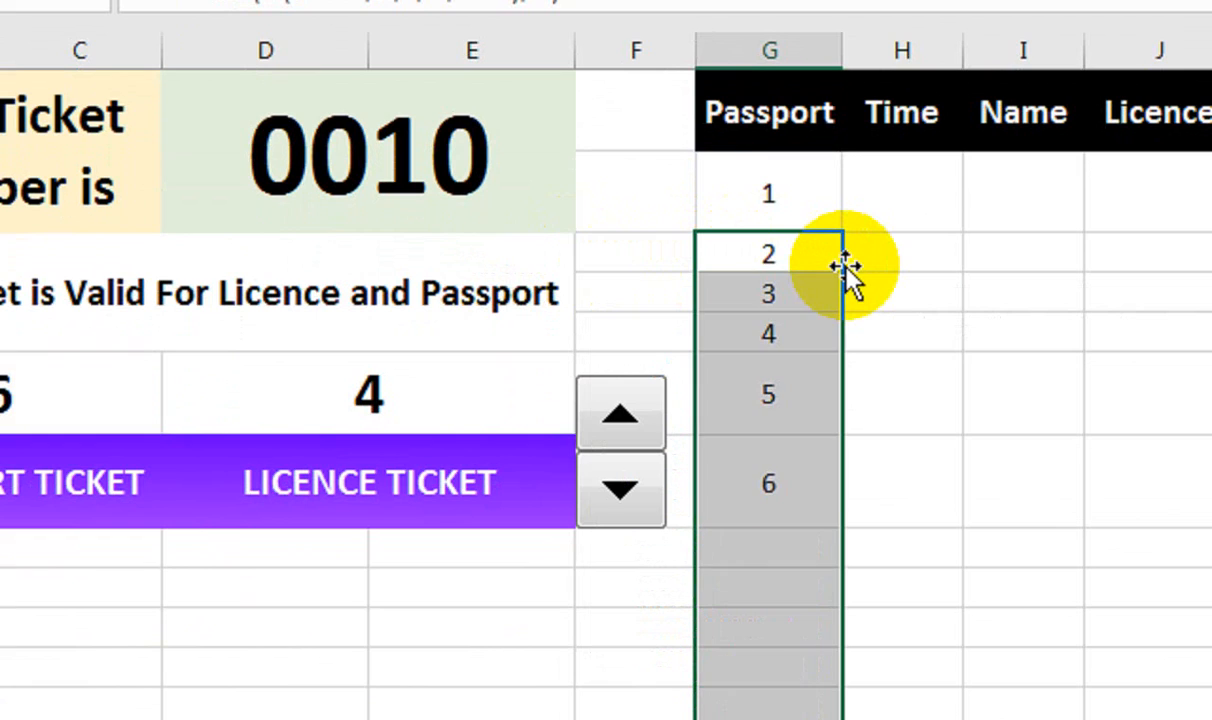
Enter the timestamp formula =IF(G2<>"",IF(H2="",NOW(),H2),"") in H2 under the Time header
click(883, 211)
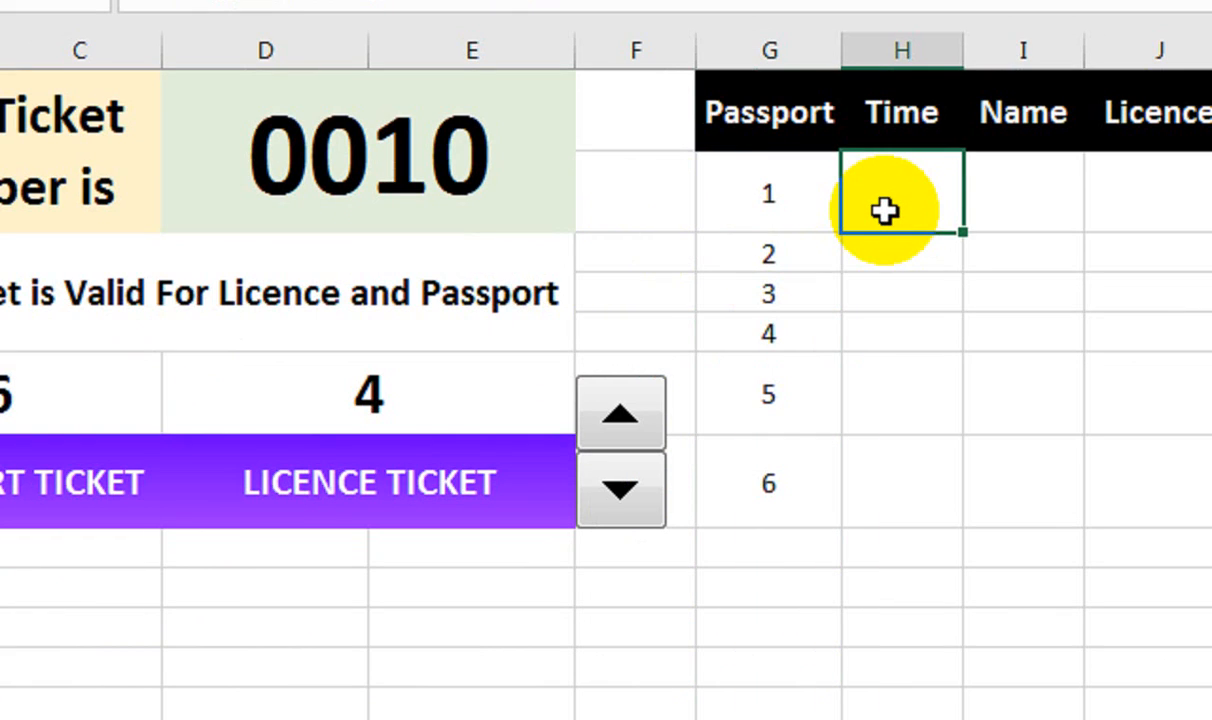
text(=IF()
click(793, 177)
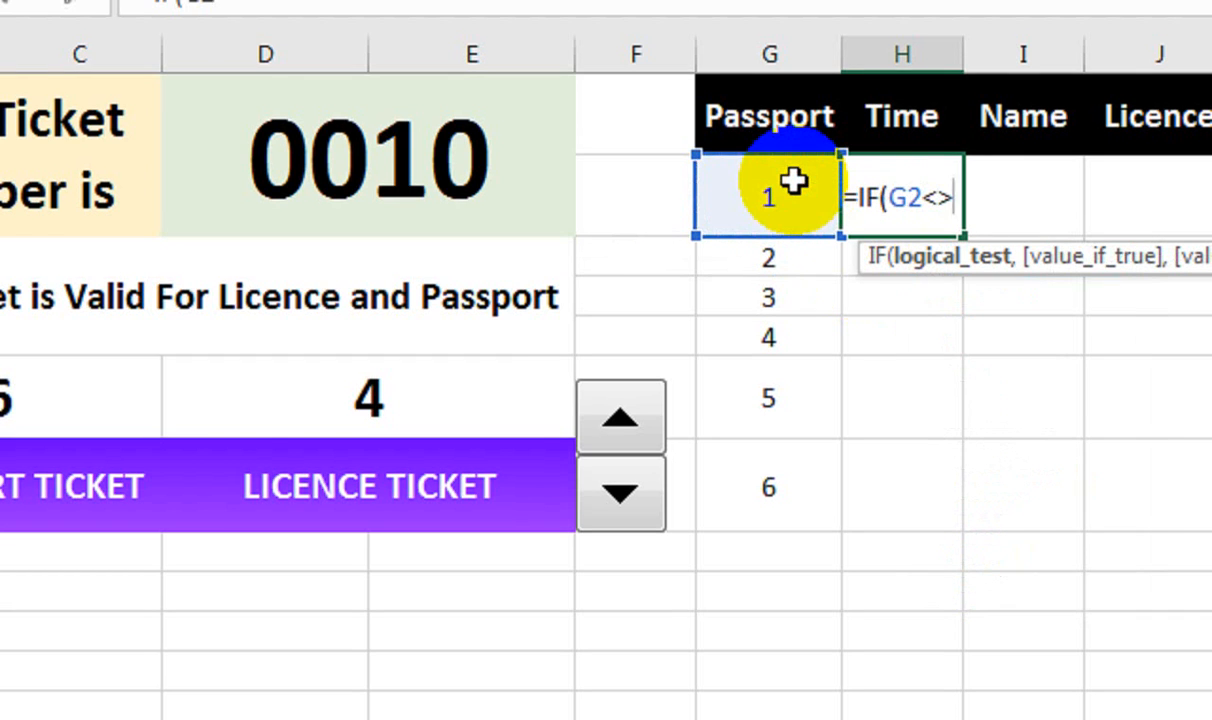
text("",)
text(IF()
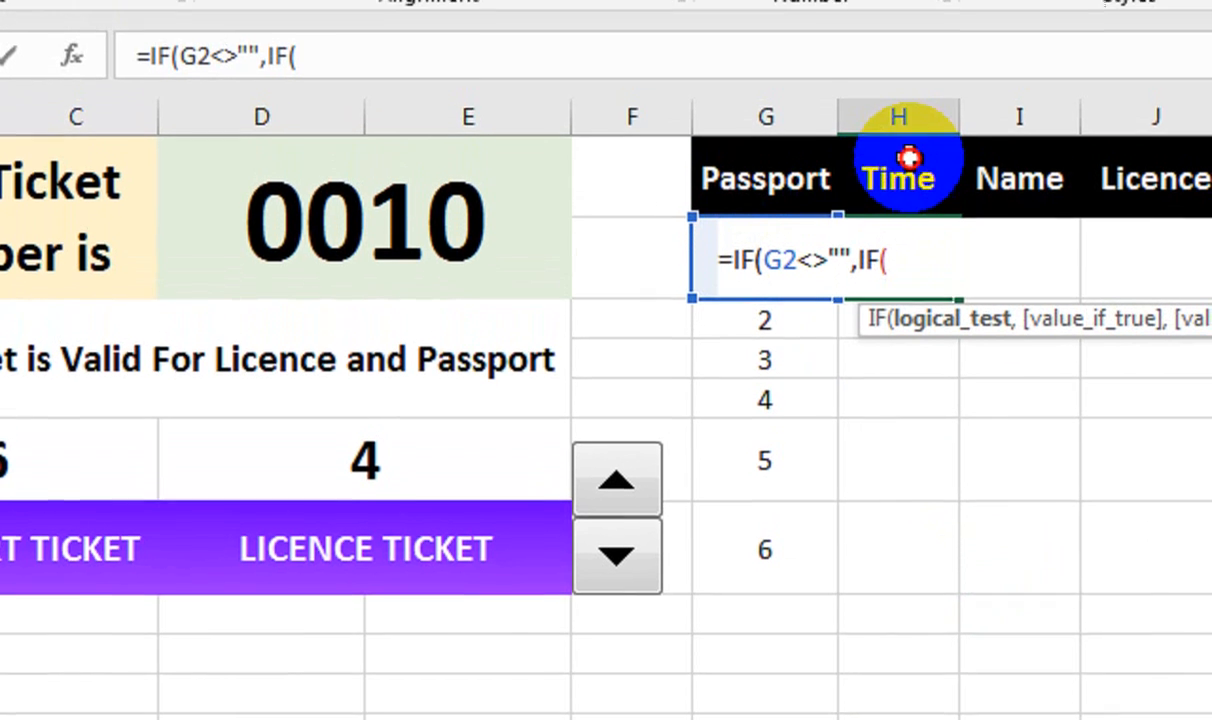
click(907, 160)
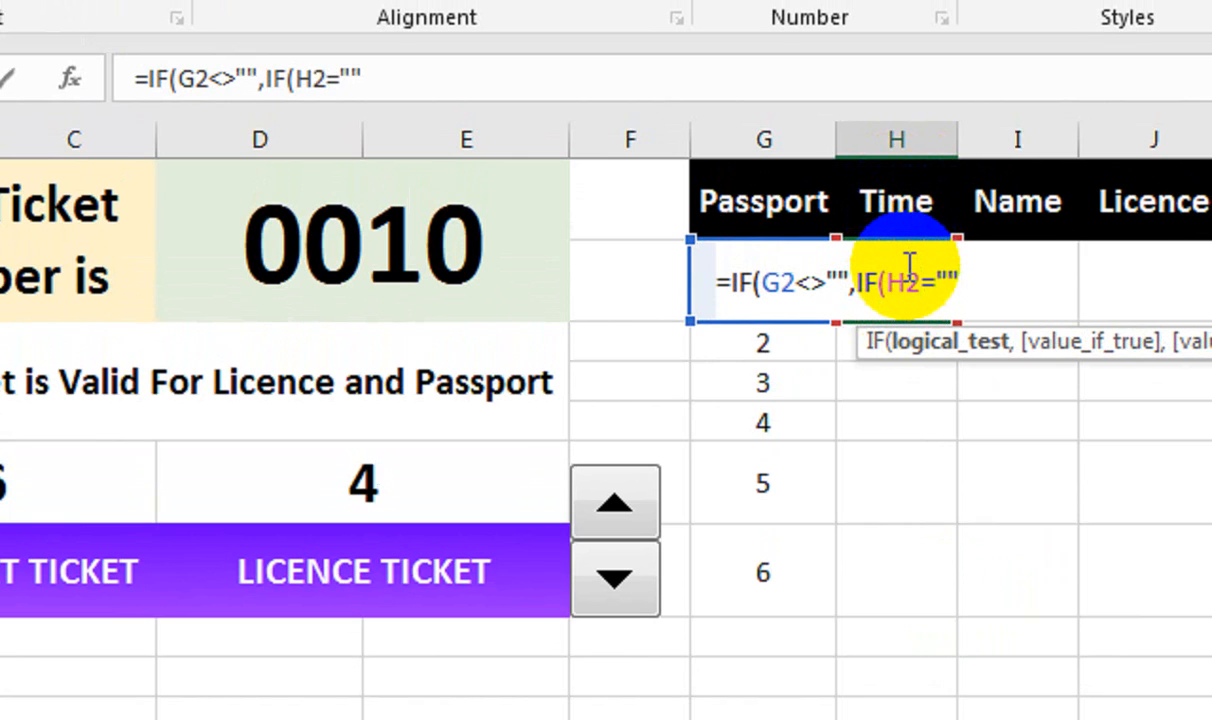
text(="",NO)
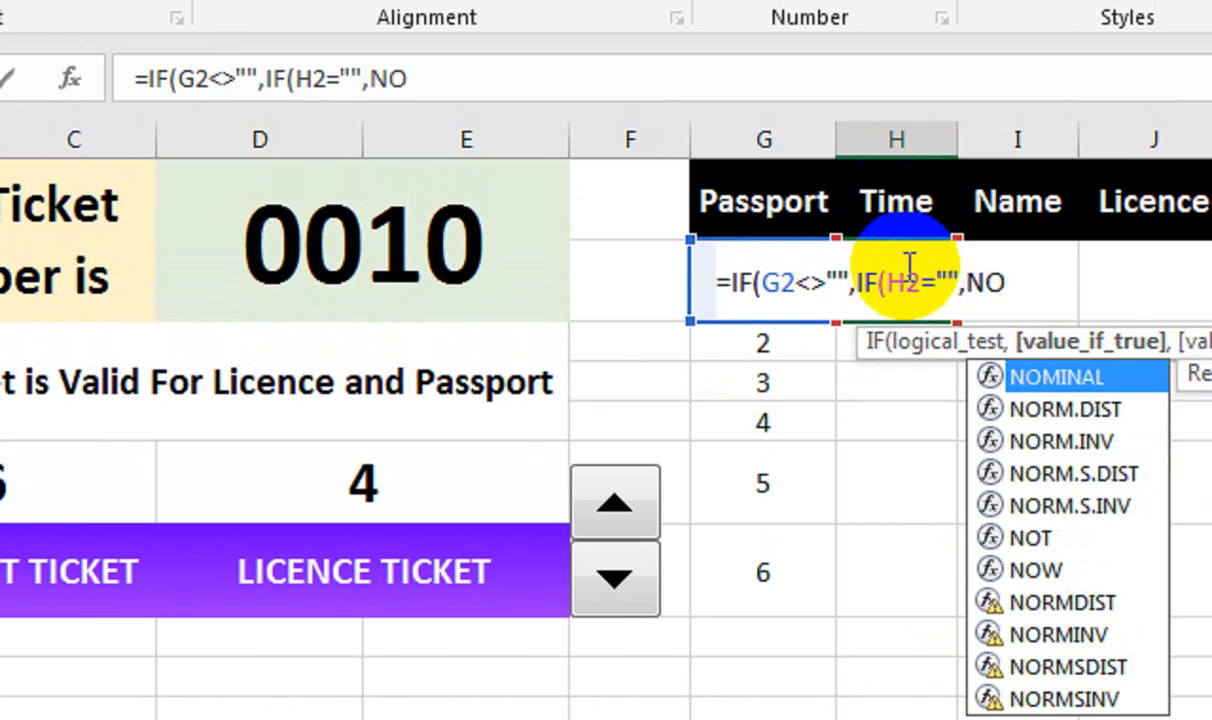
text(W())
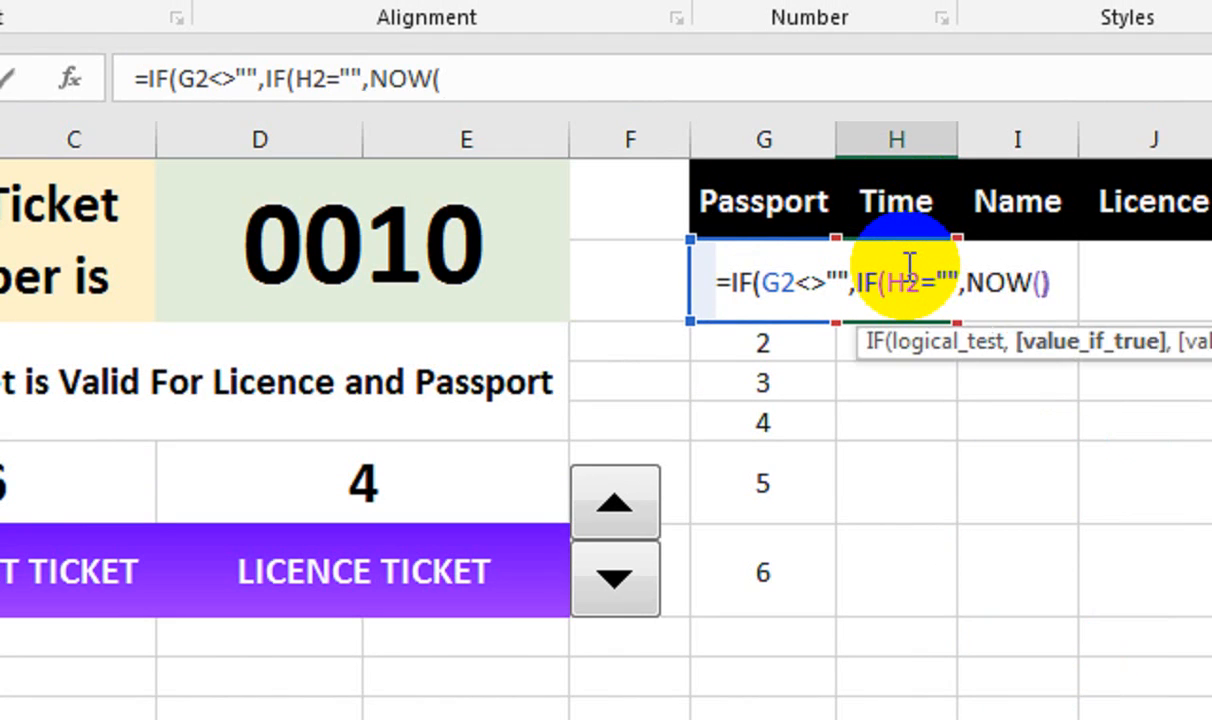
text(,)
click(873, 207)
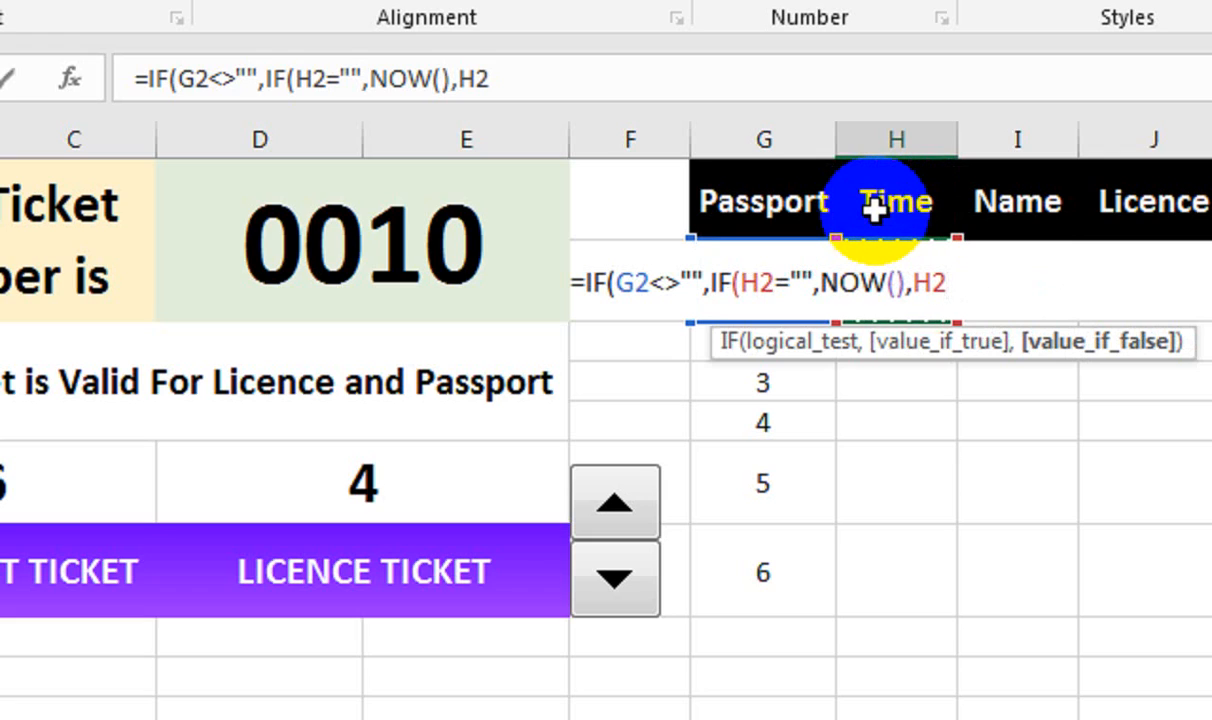
text(),")
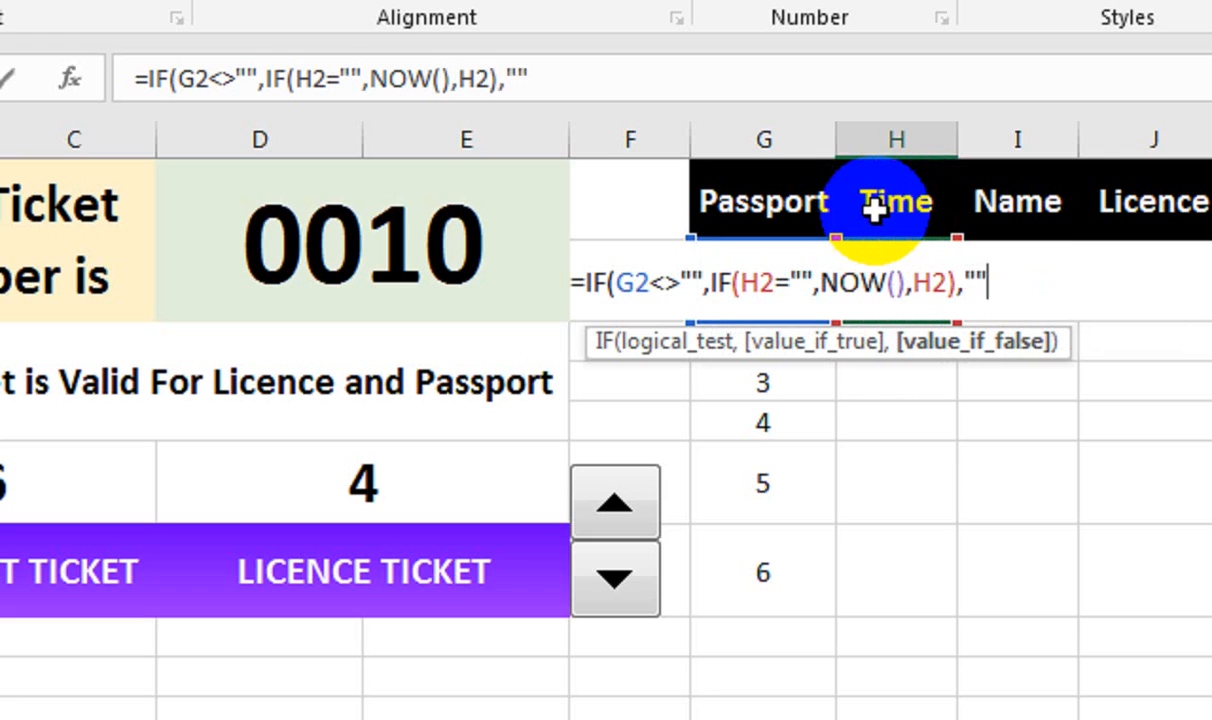
text("))
key(Return)
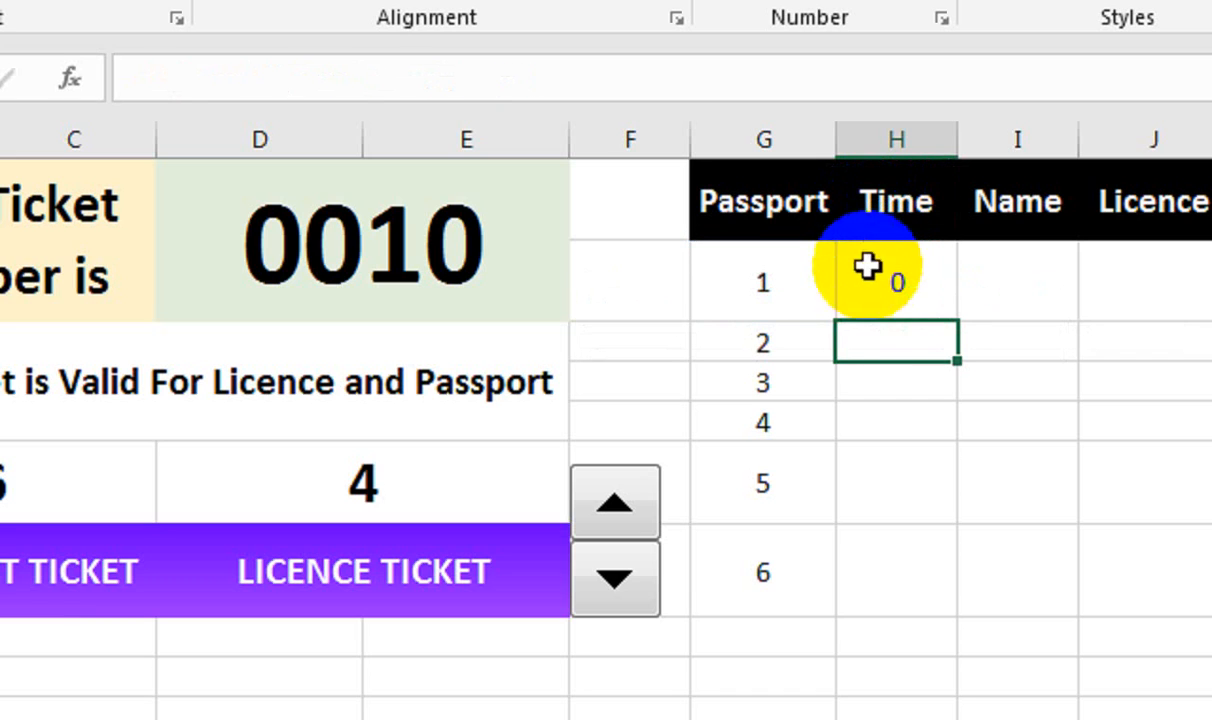
Fill the H2 timestamp formula down the passport Time column
click(873, 297)
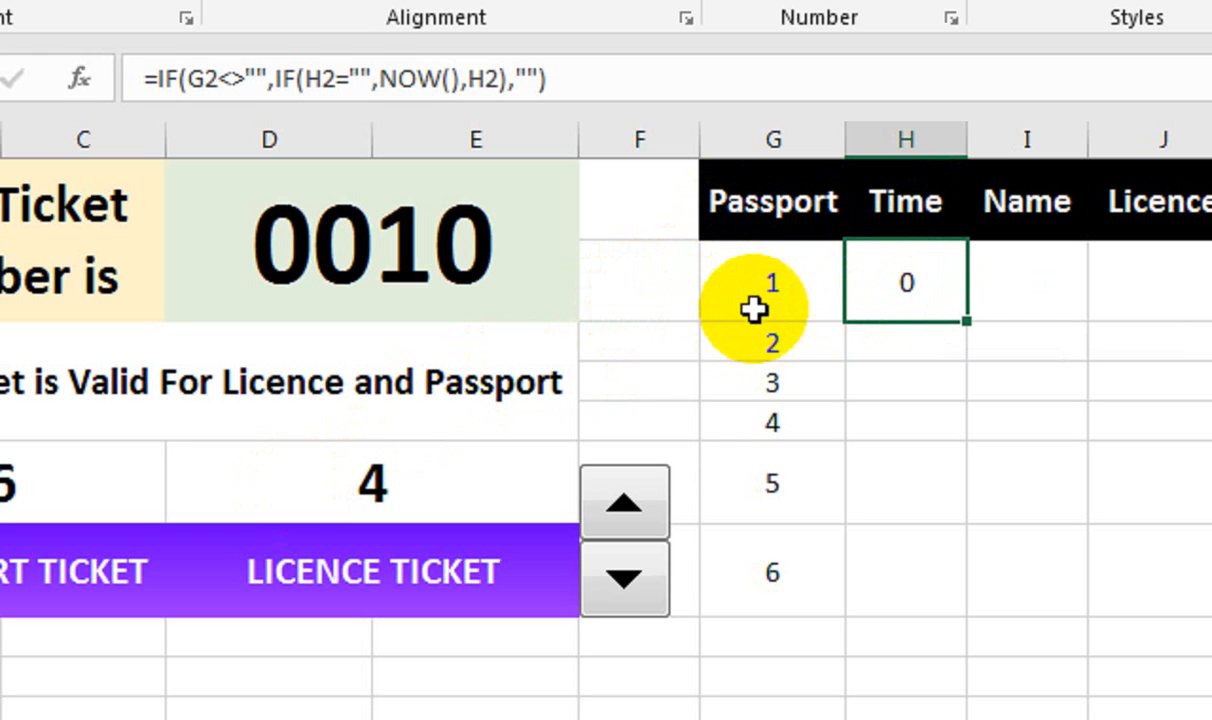
drag(966, 320, 938, 719)
drag(910, 622, 910, 622)
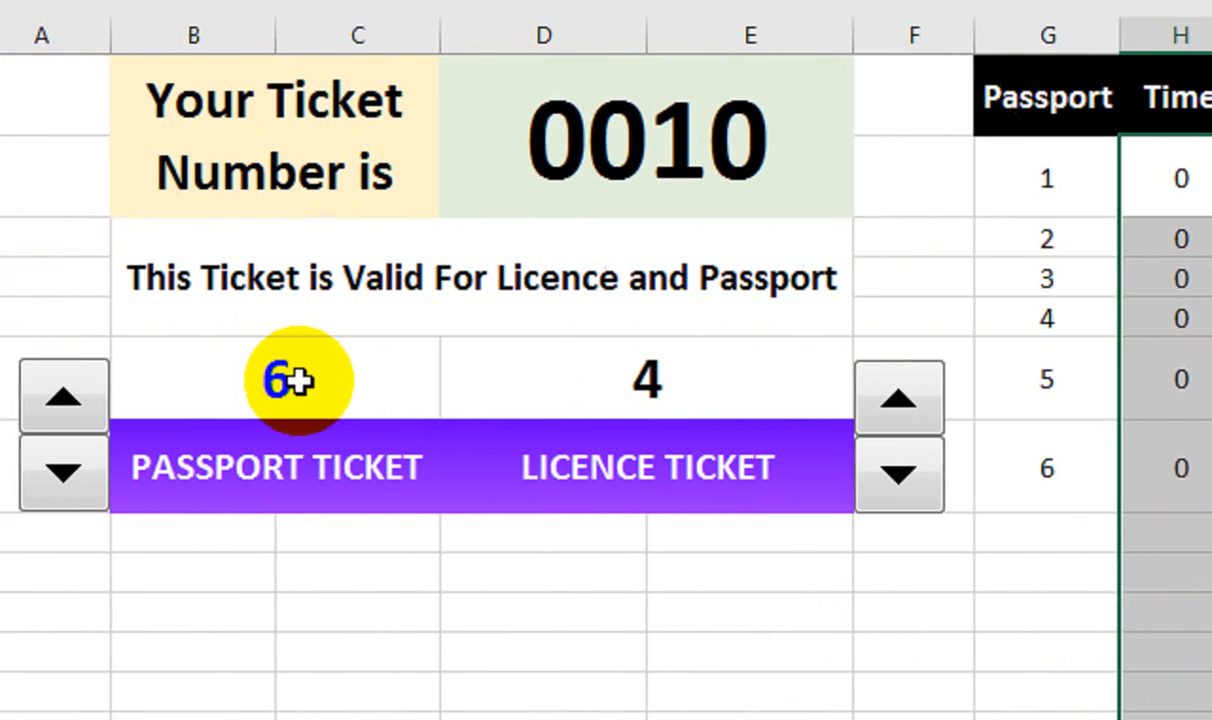
Clear the passport and licence ticket counts in row 6, and issue passport ticket 1 with its spin button
click(298, 380)
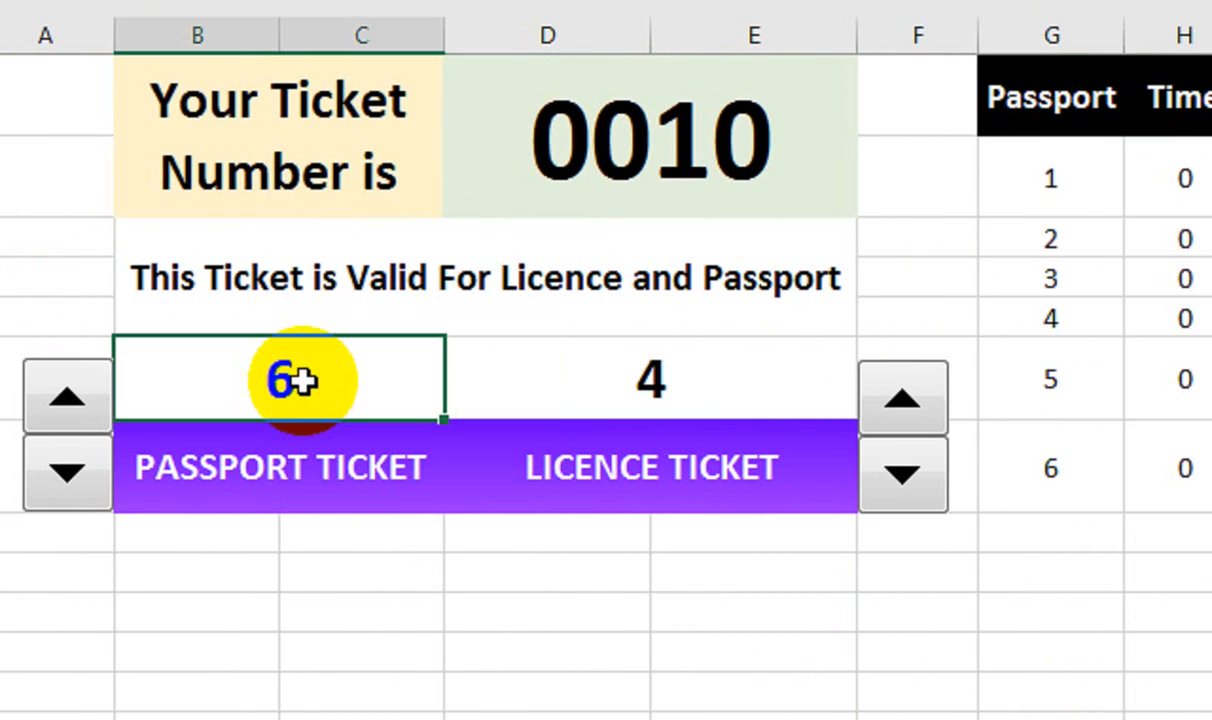
key(Delete)
click(587, 387)
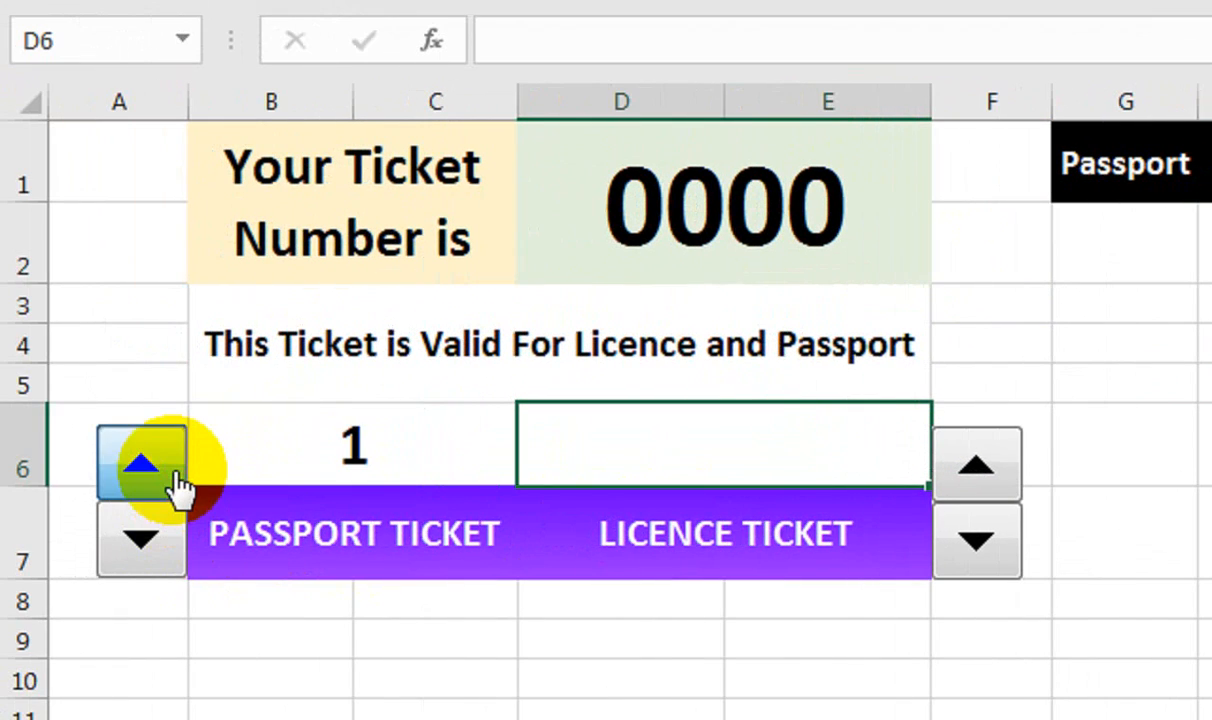
click(170, 472)
Apply the custom number format Hh:mm AM/PM to the timestamp in H2
click(920, 250)
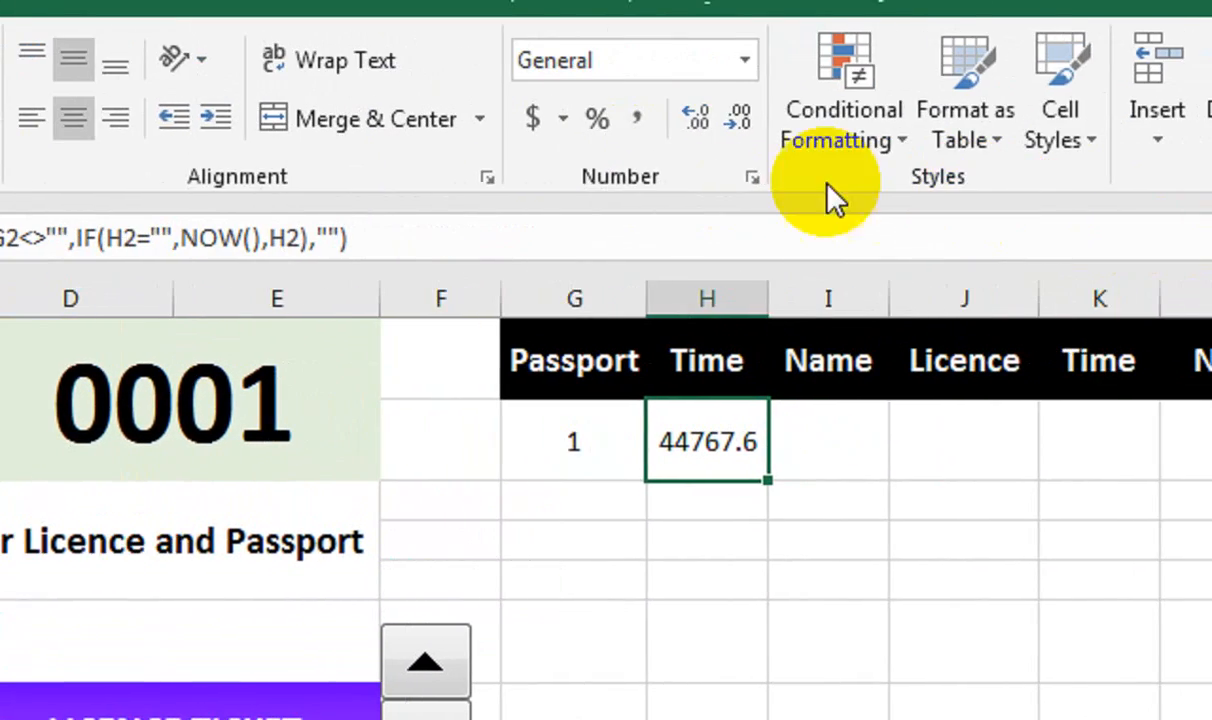
click(758, 182)
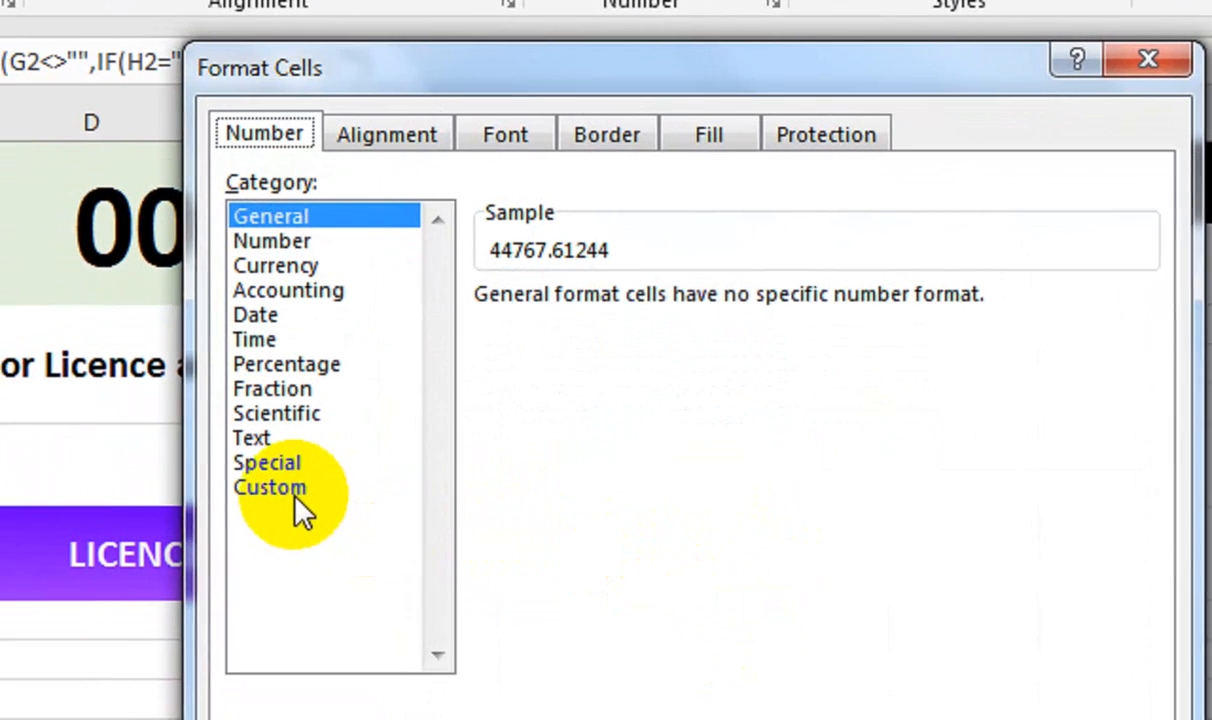
click(265, 522)
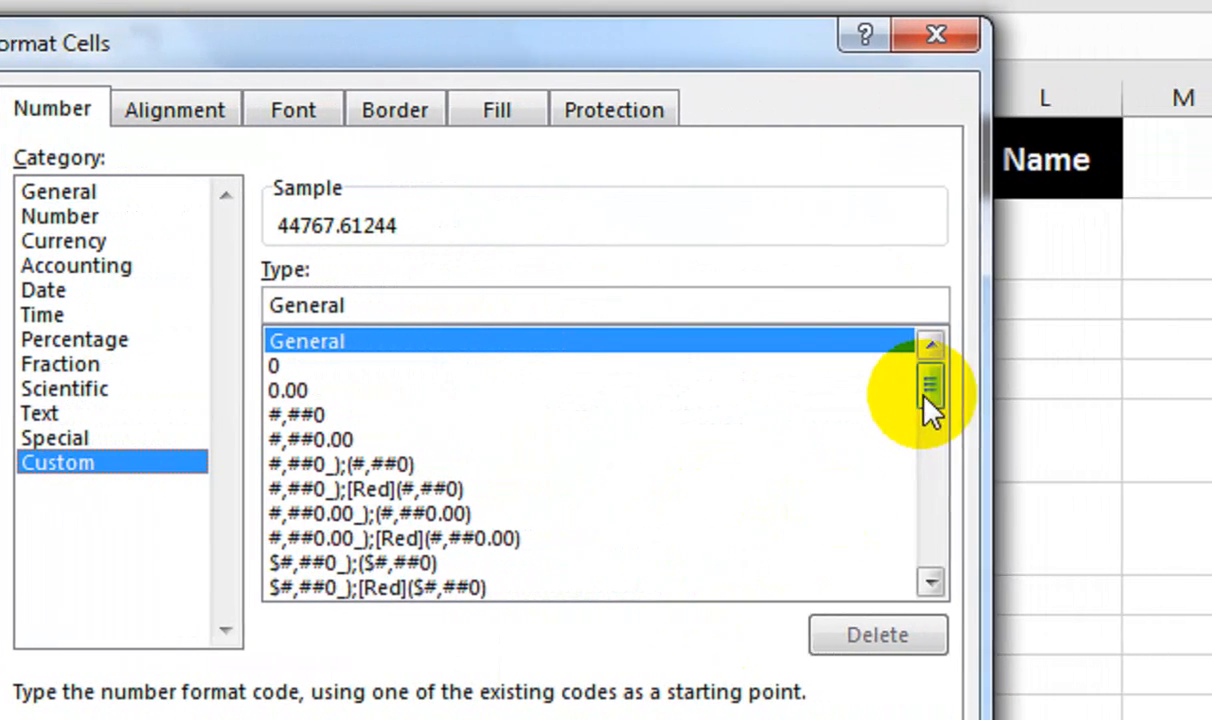
drag(1058, 390, 1053, 478)
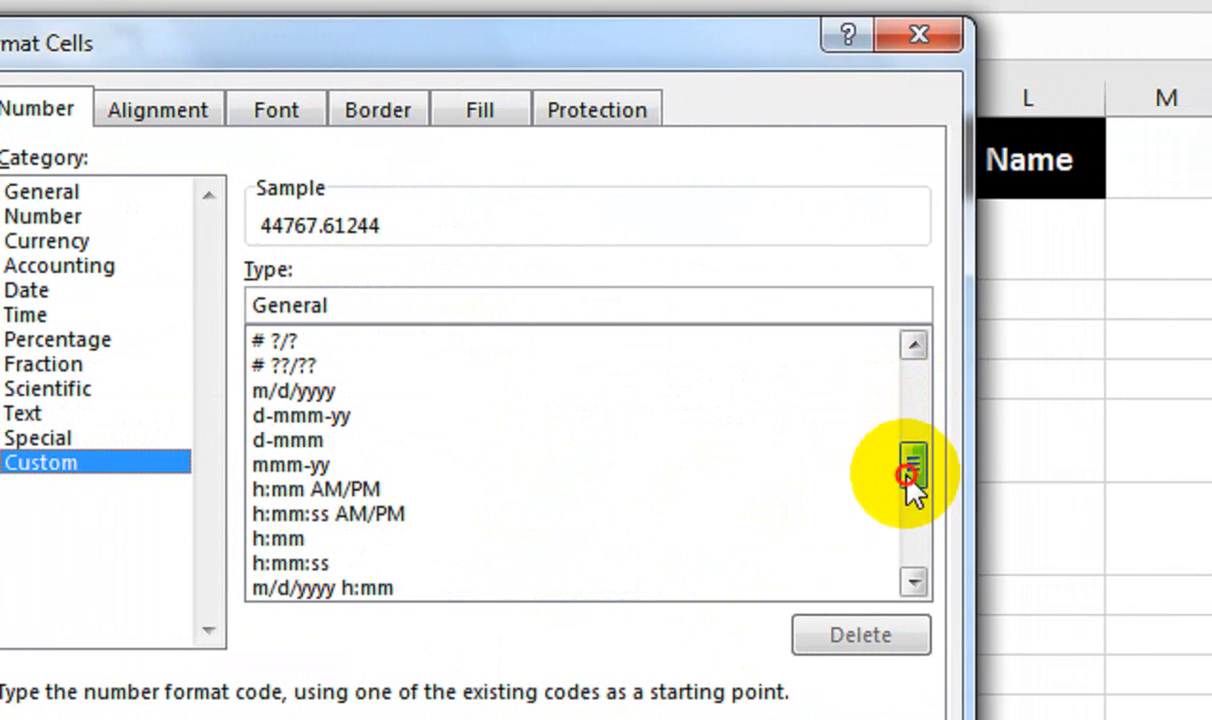
click(346, 489)
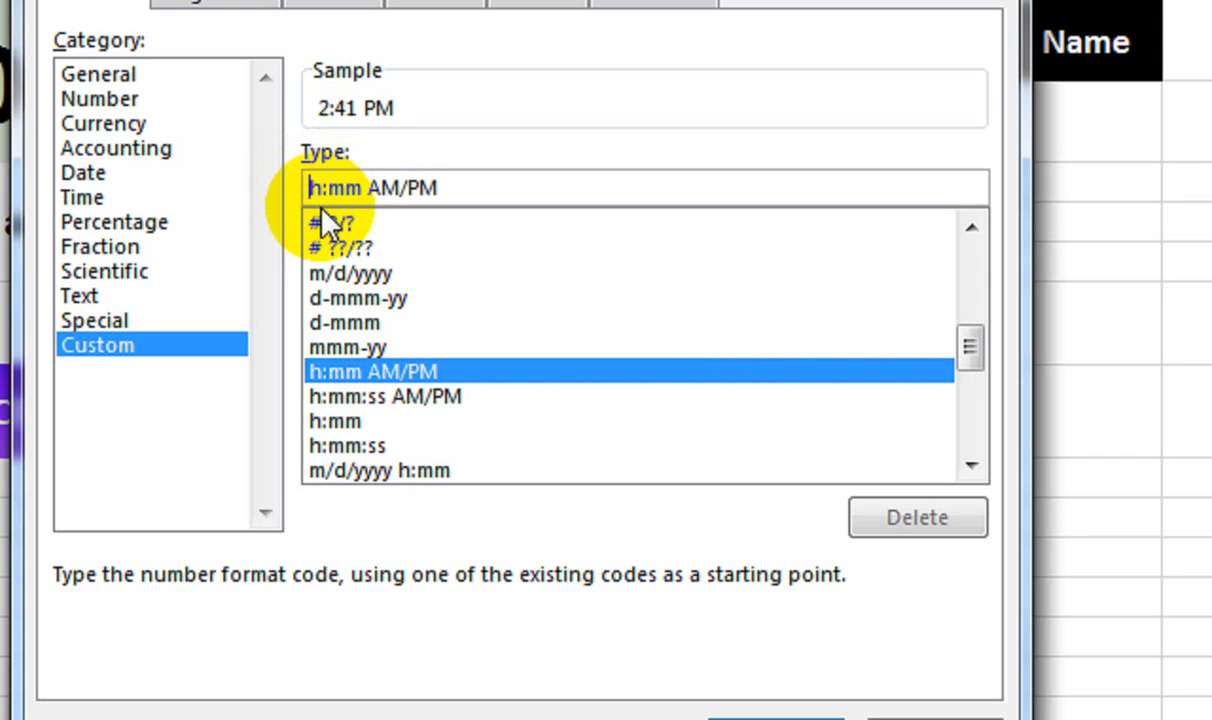
text(H)
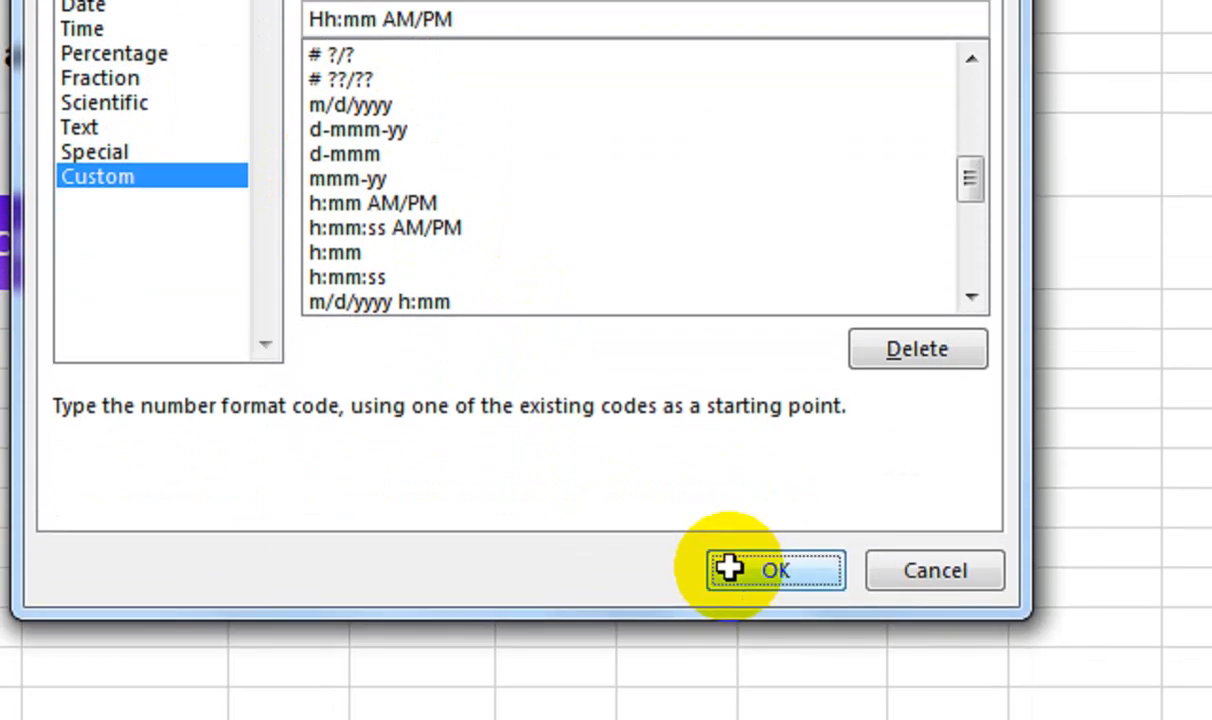
click(725, 568)
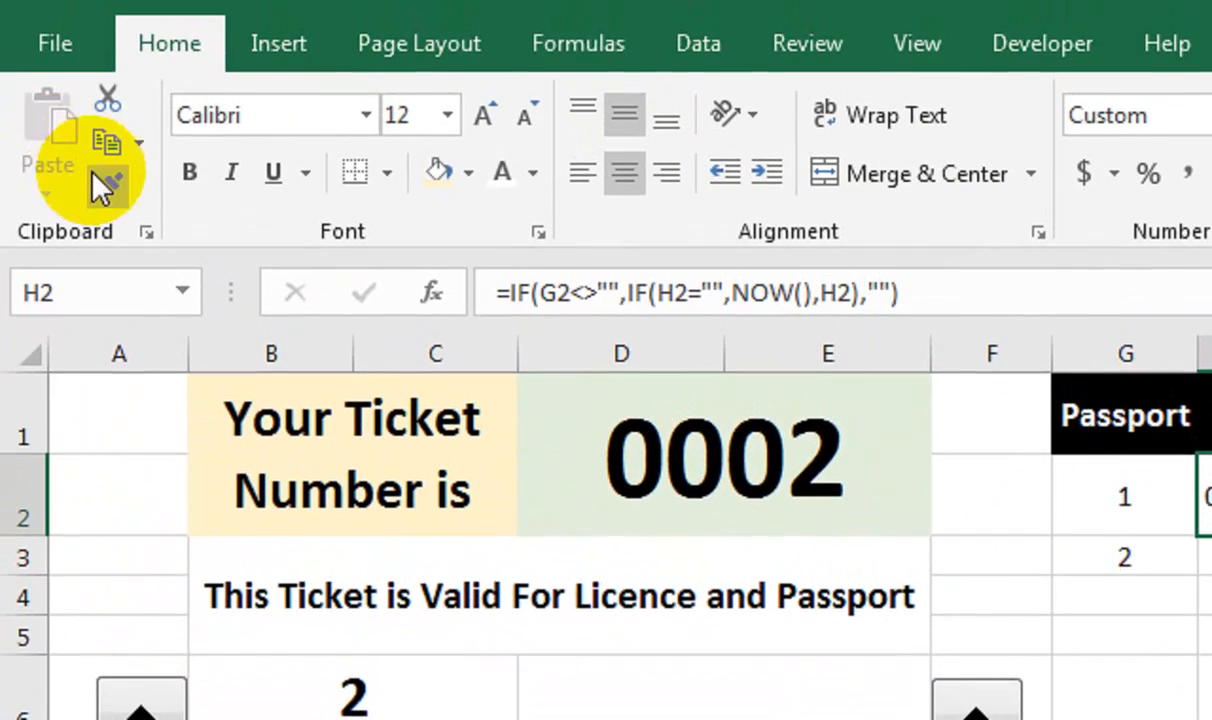
Copy the formatting of H2 onto the Time cells below it, starting from H3
click(108, 186)
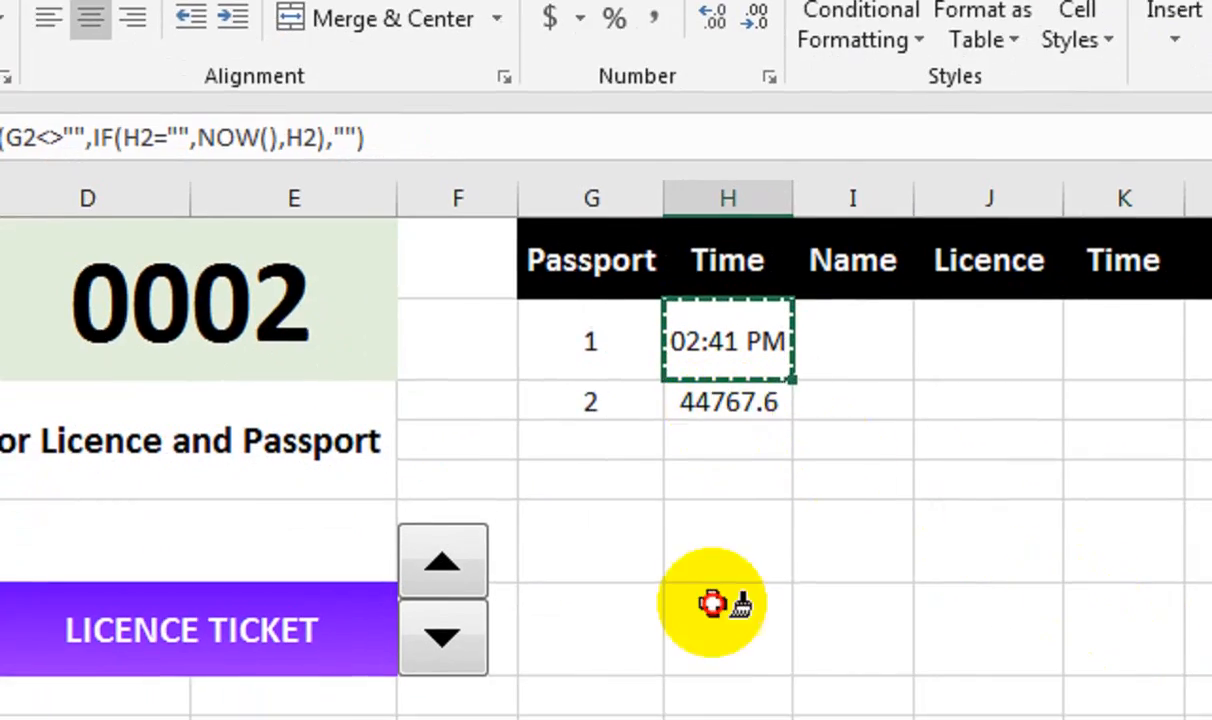
mouse_move(728, 402)
mouse_down()
mouse_move(725, 649)
mouse_move(736, 573)
mouse_move(760, 595)
mouse_up()
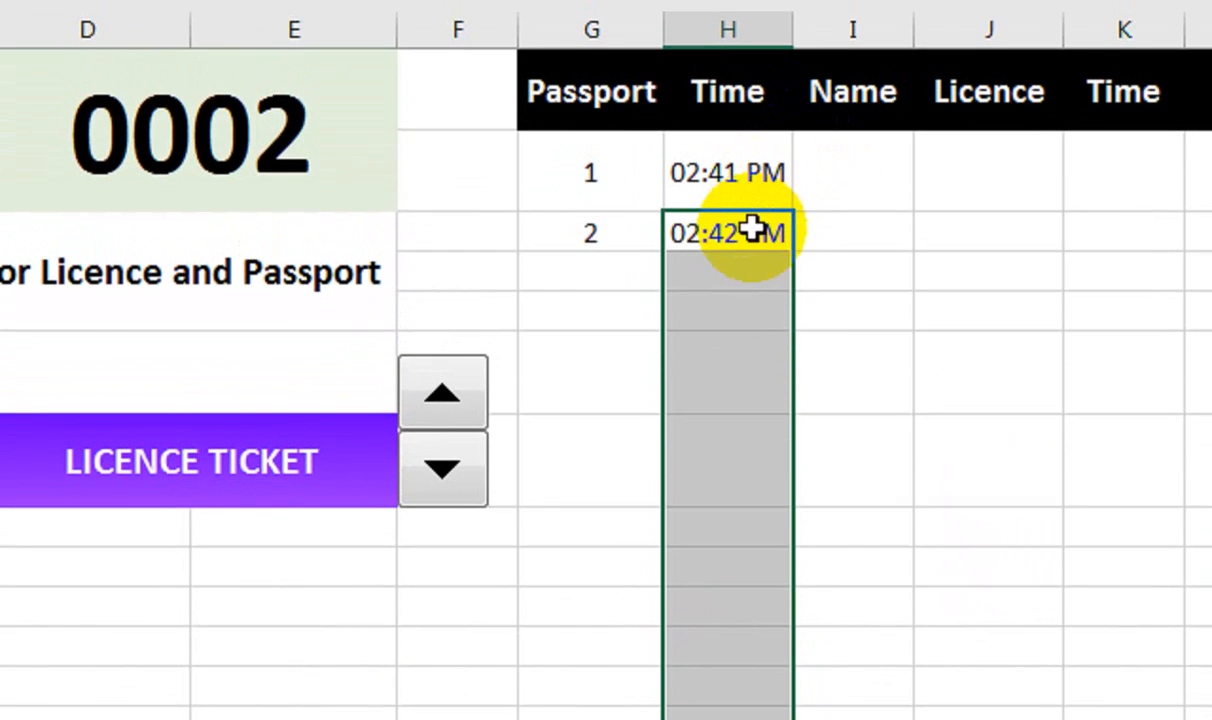
click(745, 262)
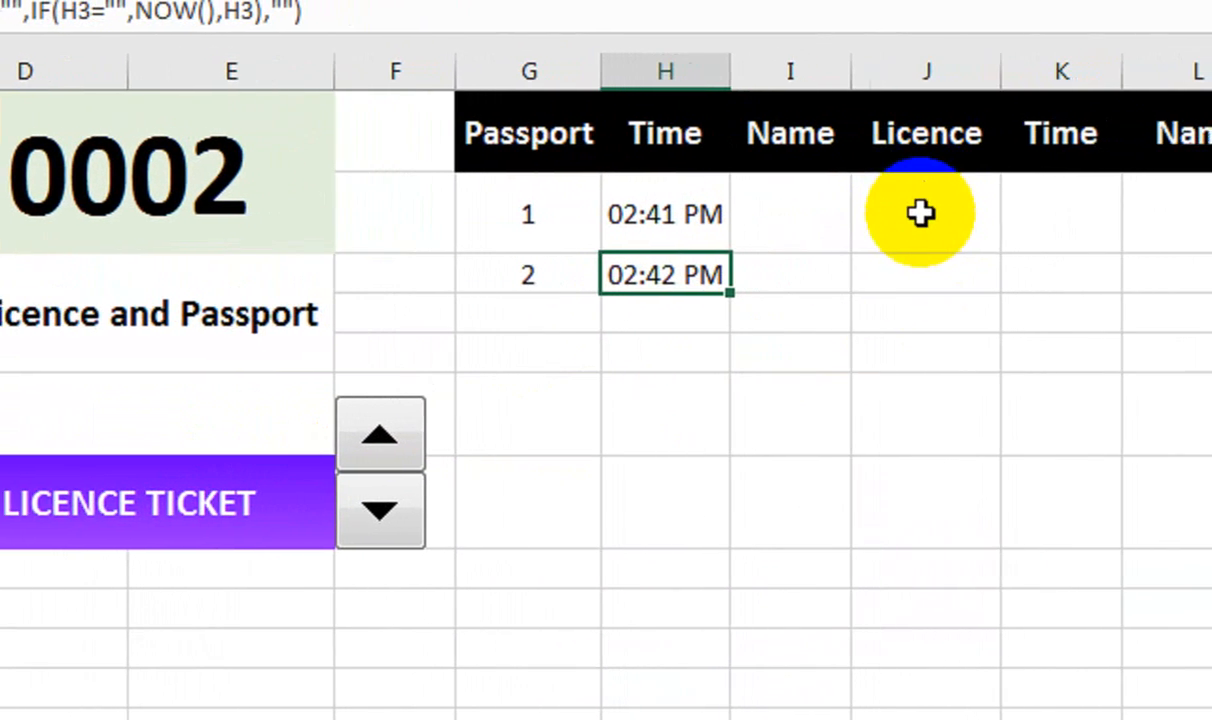
Copy the G2 formula into J2 under the Licence header and point it to the licence count: =IF(D6=0,"",1)
click(495, 192)
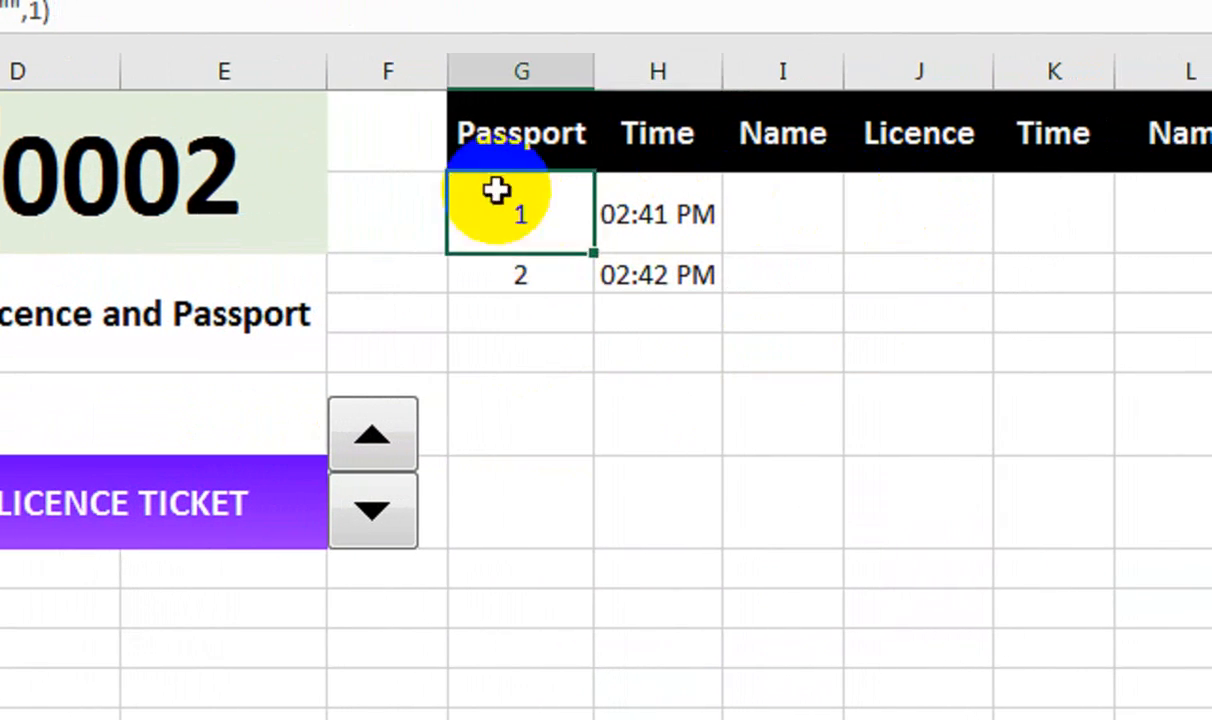
click(249, 163)
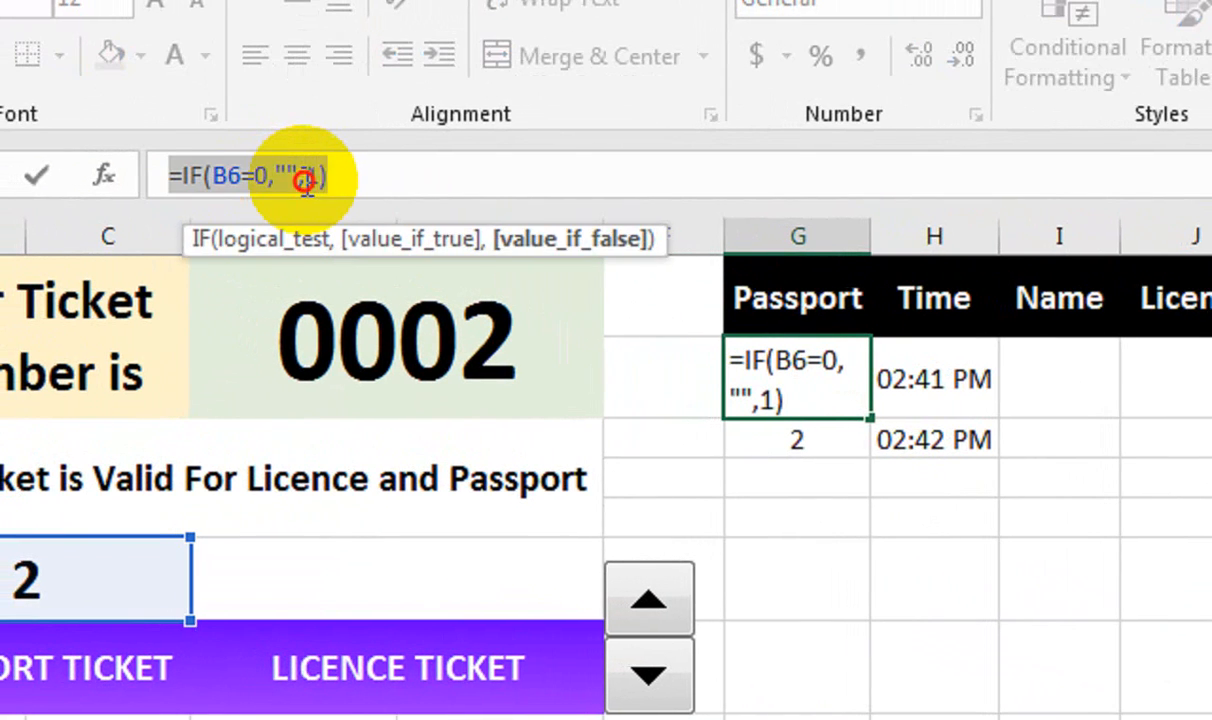
drag(305, 180, 309, 185)
key(ctrl+c)
key(Tab)
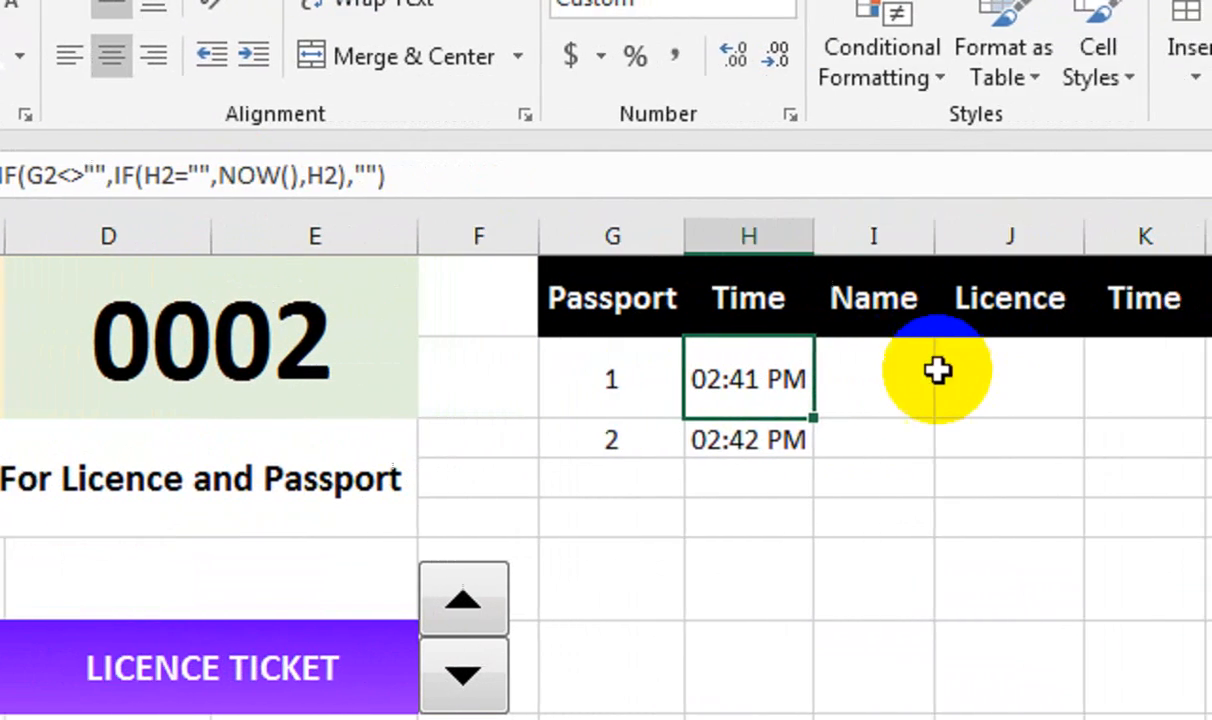
double_click(1182, 372)
key(ctrl+v)
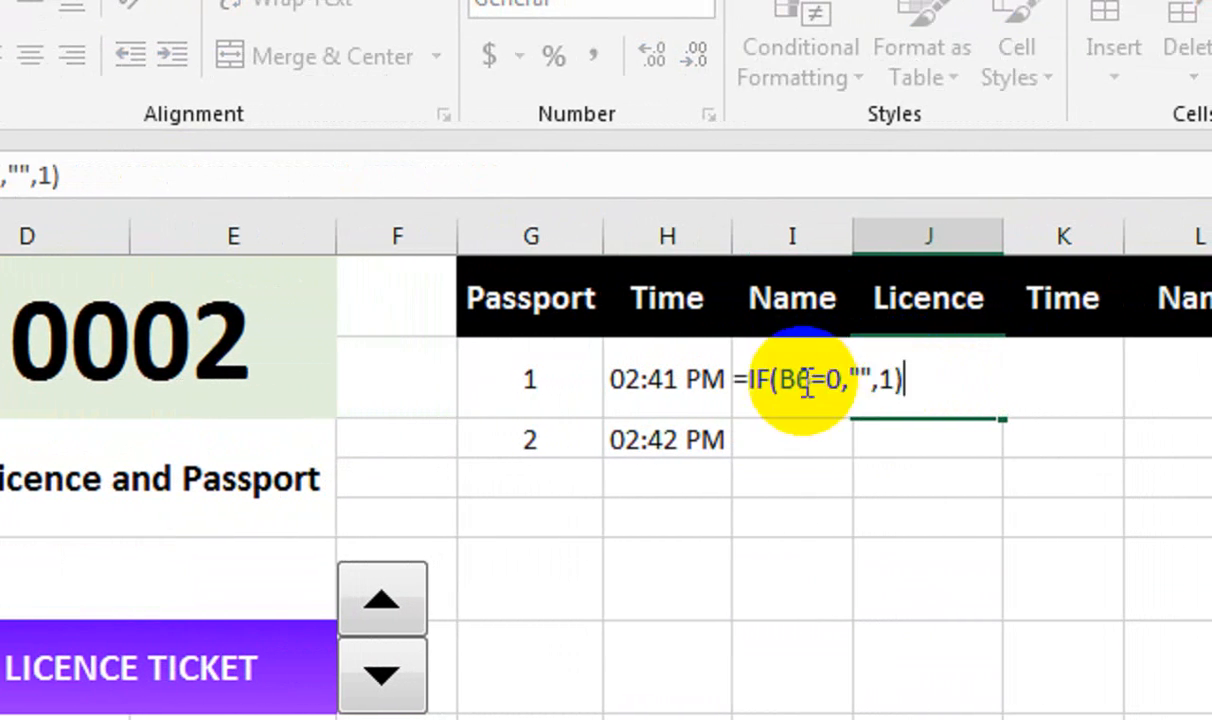
drag(785, 380, 800, 380)
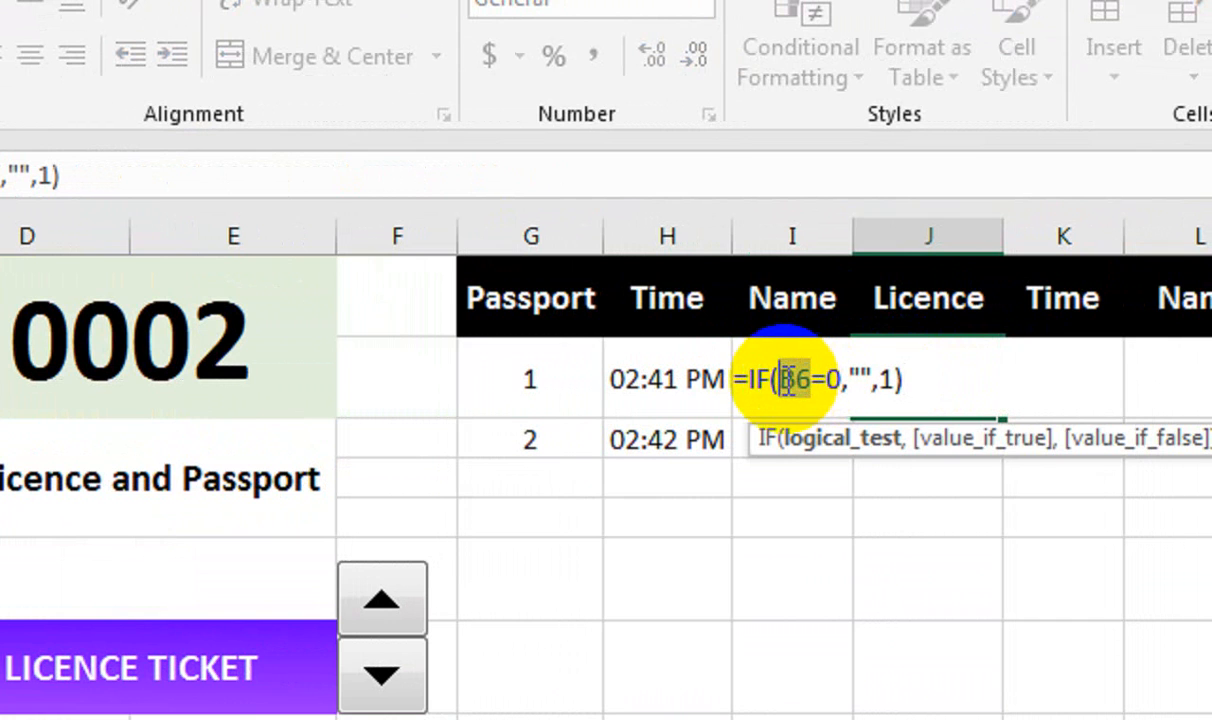
click(292, 541)
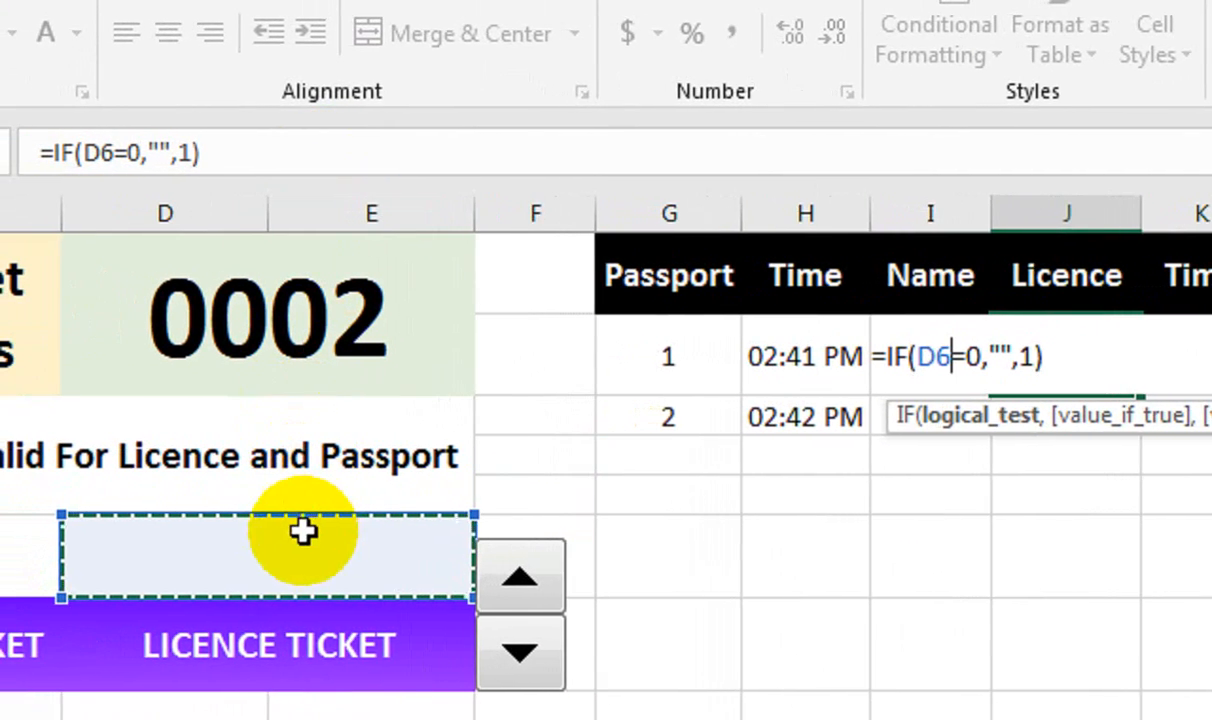
key(Return)
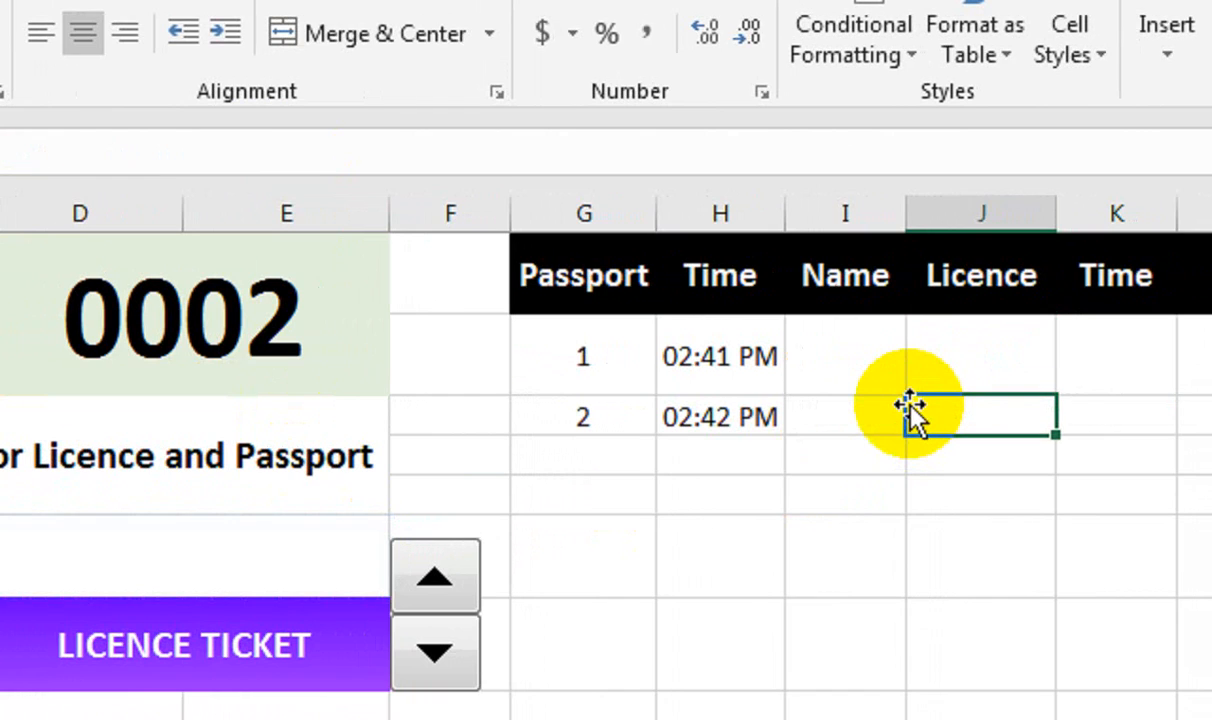
Copy the G3 formula into J3 and change its limit to the licence count: =IFERROR(IF(G2+1>$D$6,"",G2+1),"")
triple_click(307, 164)
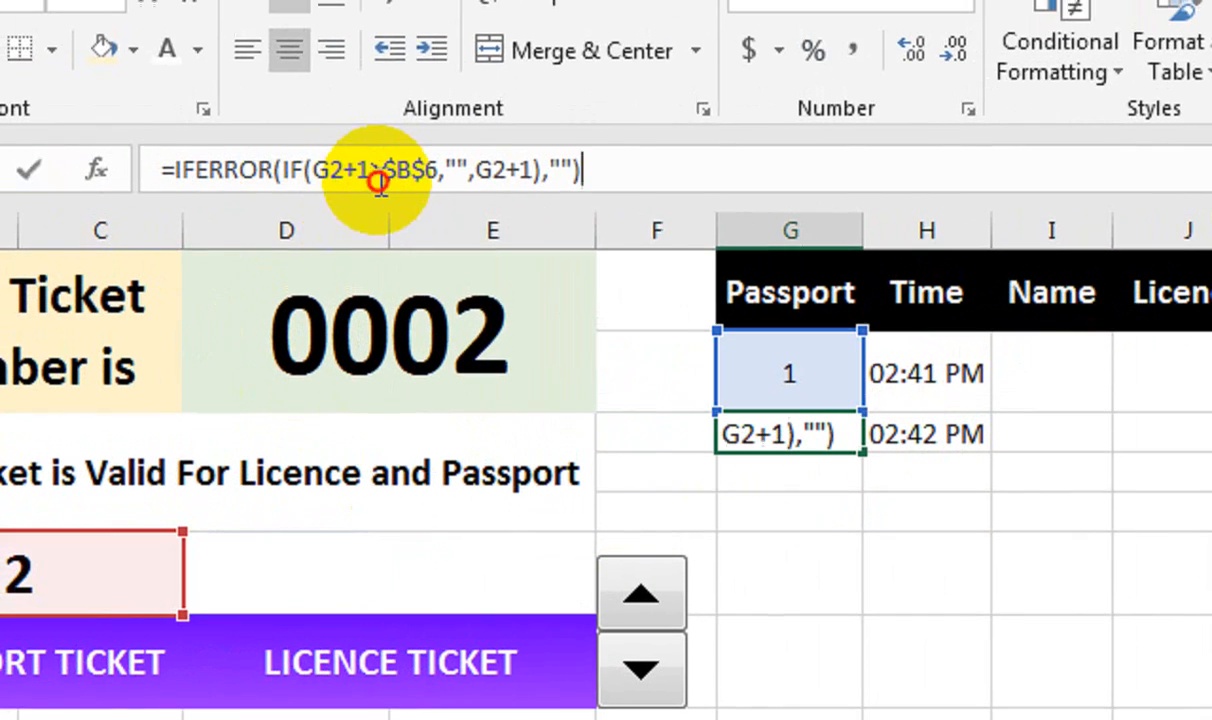
key(Tab)
click(1200, 430)
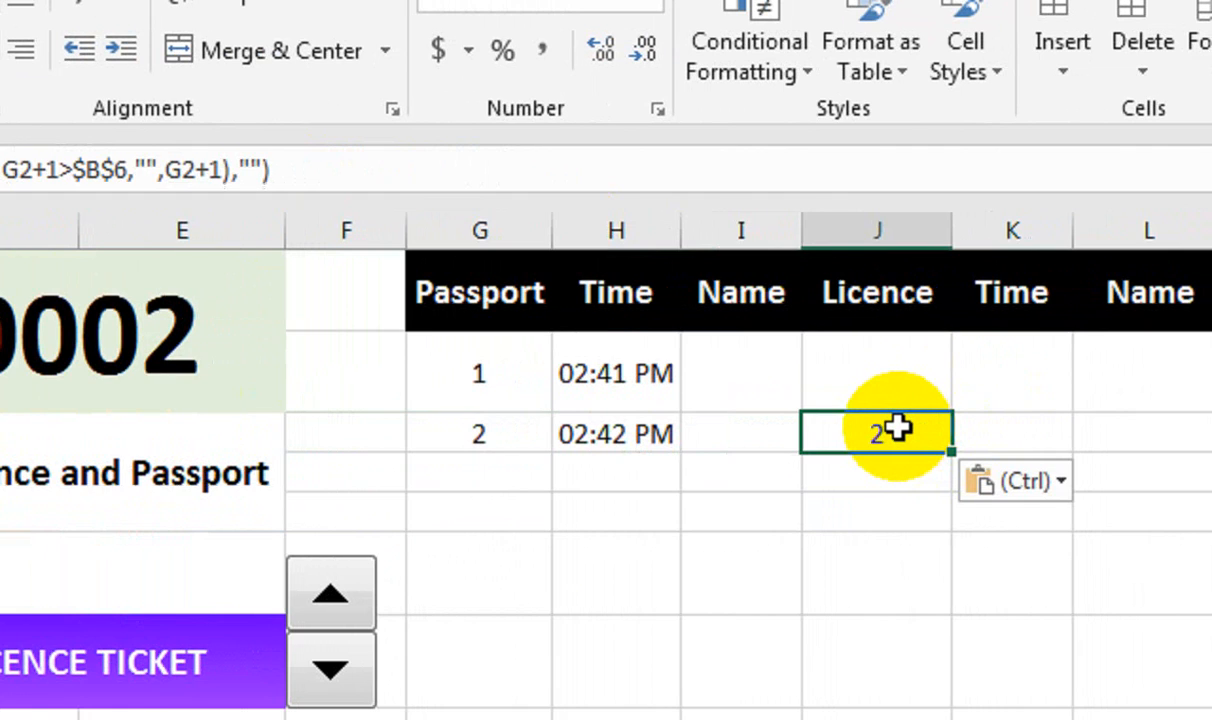
double_click(897, 428)
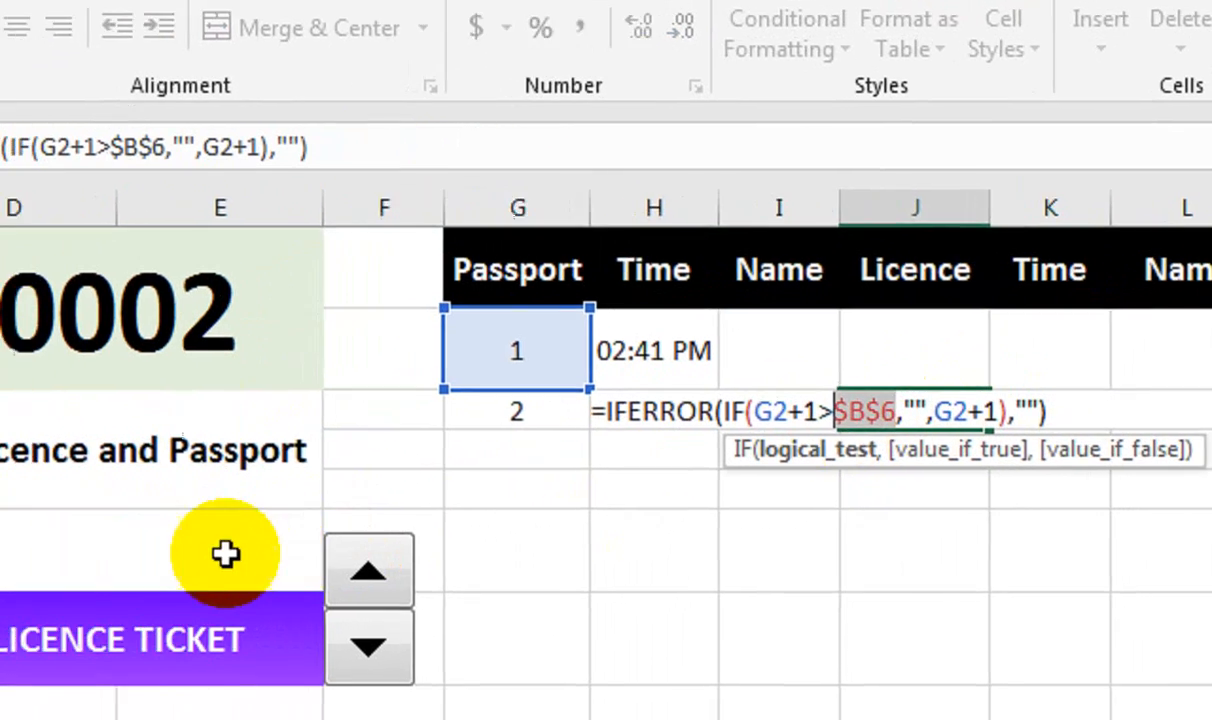
click(150, 575)
key(F4)
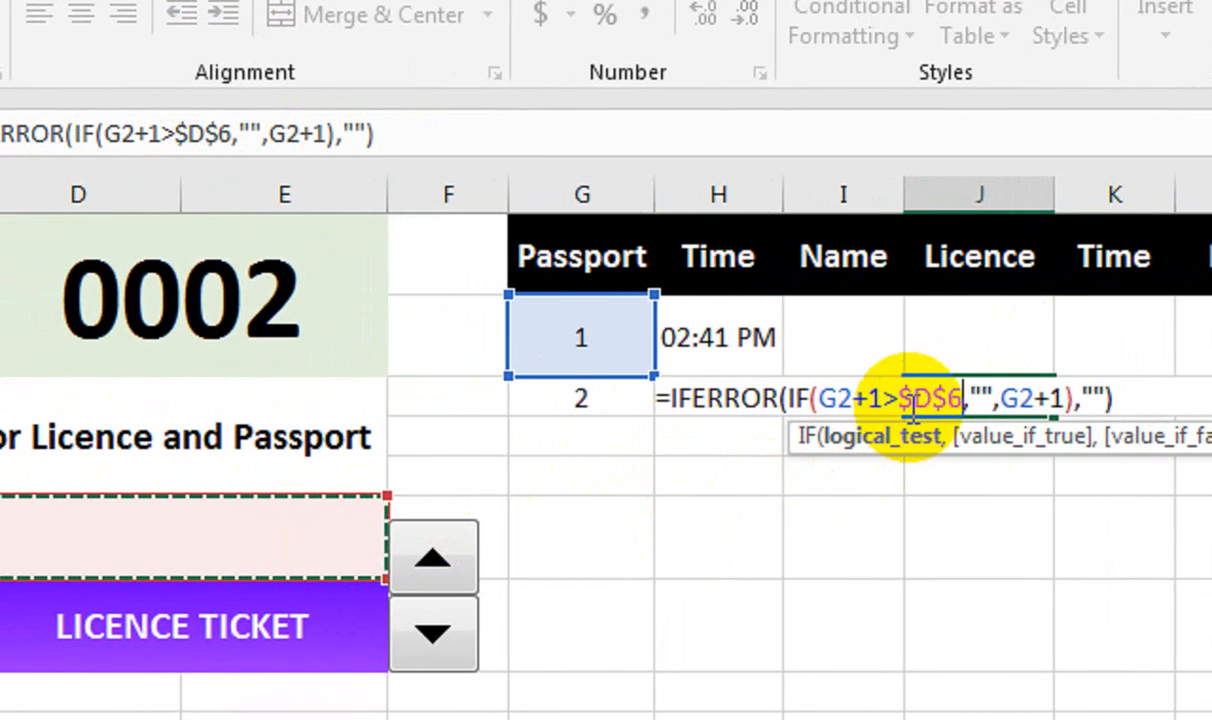
key(Return)
Fill the J3 formula down the Licence column
click(958, 345)
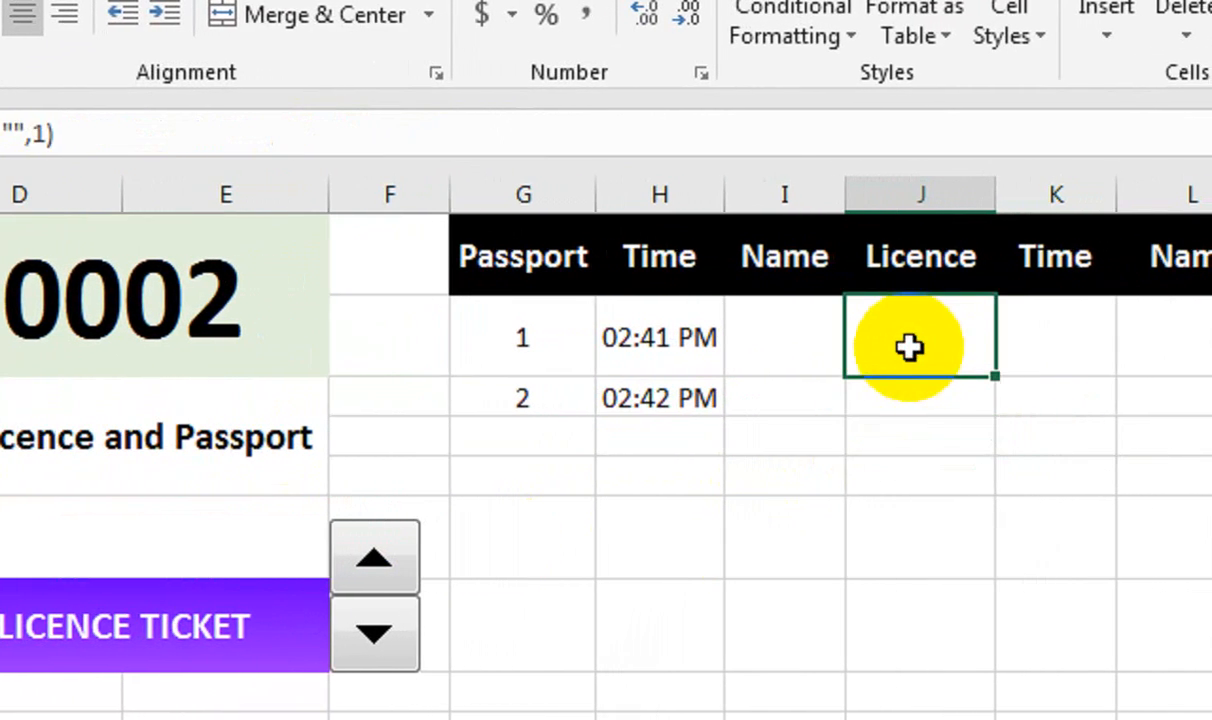
click(981, 395)
drag(981, 413, 908, 612)
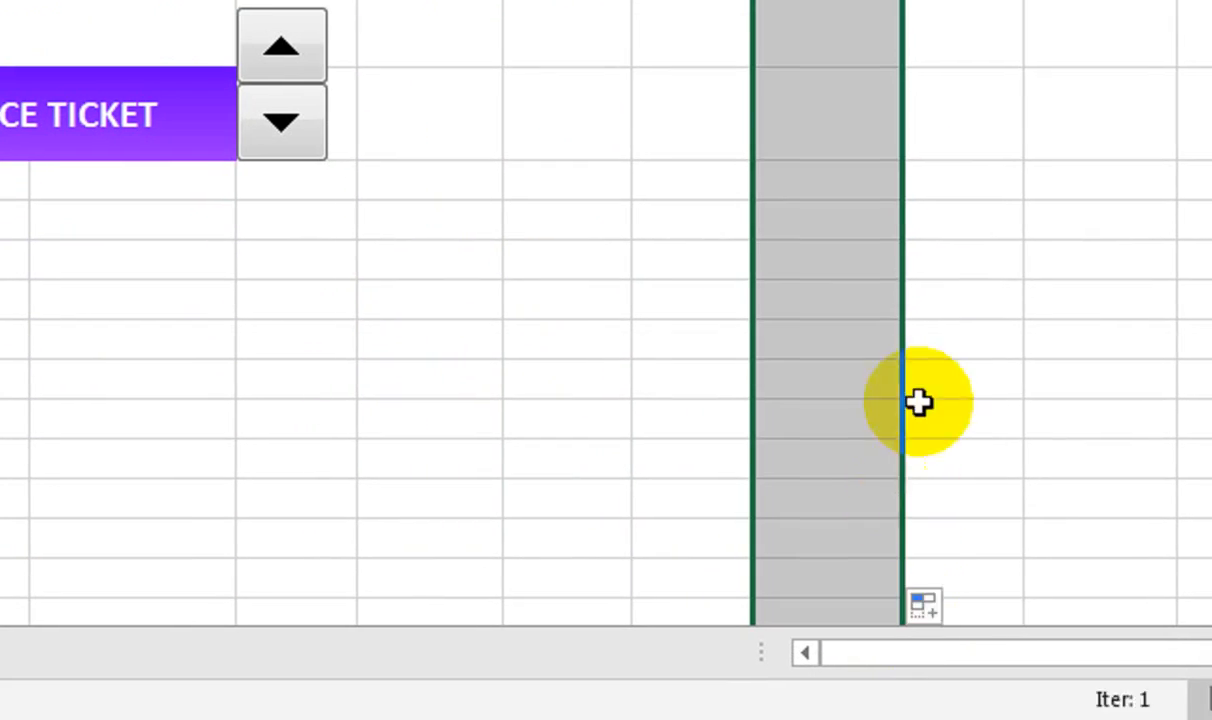
click(906, 141)
Copy the H2 timestamp formula into K2 under the licence Time header
click(552, 211)
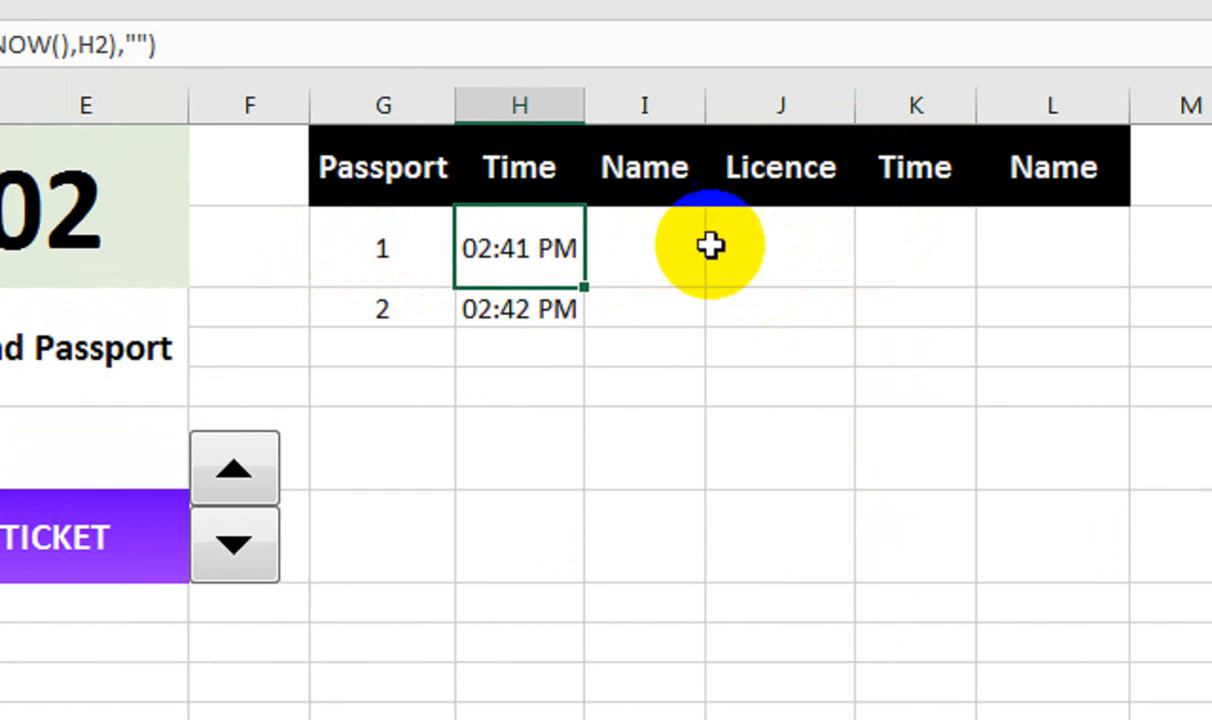
click(779, 245)
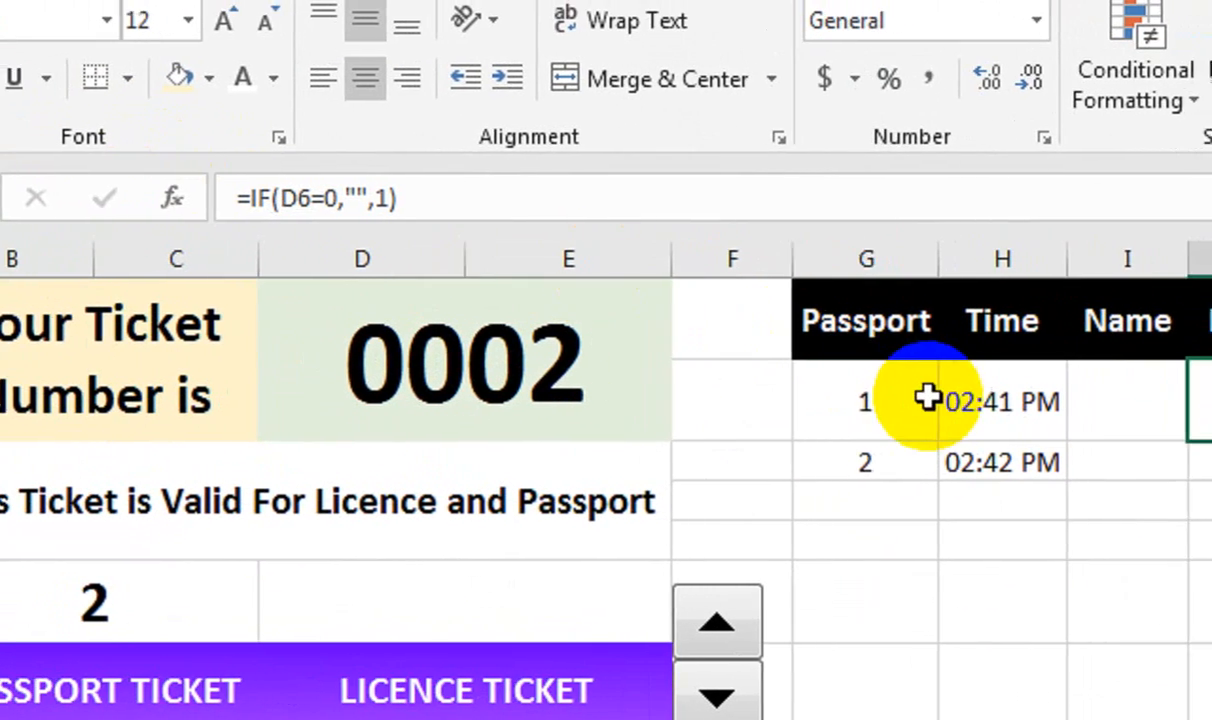
click(485, 248)
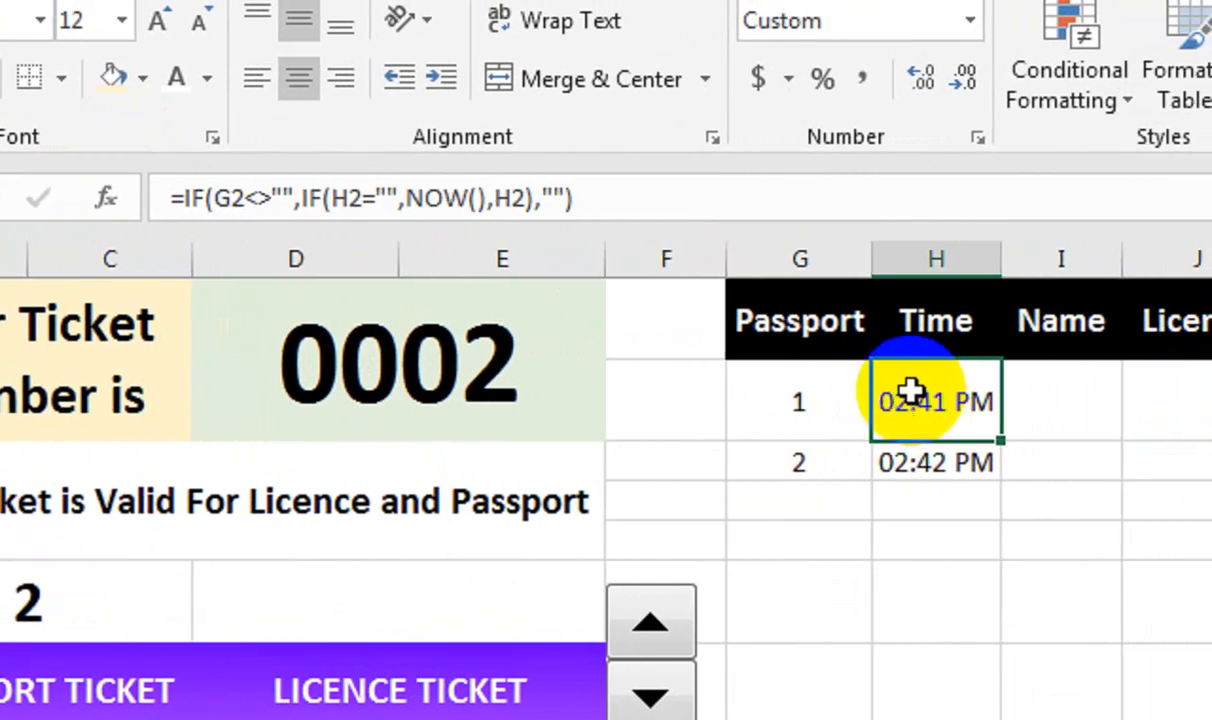
triple_click(541, 212)
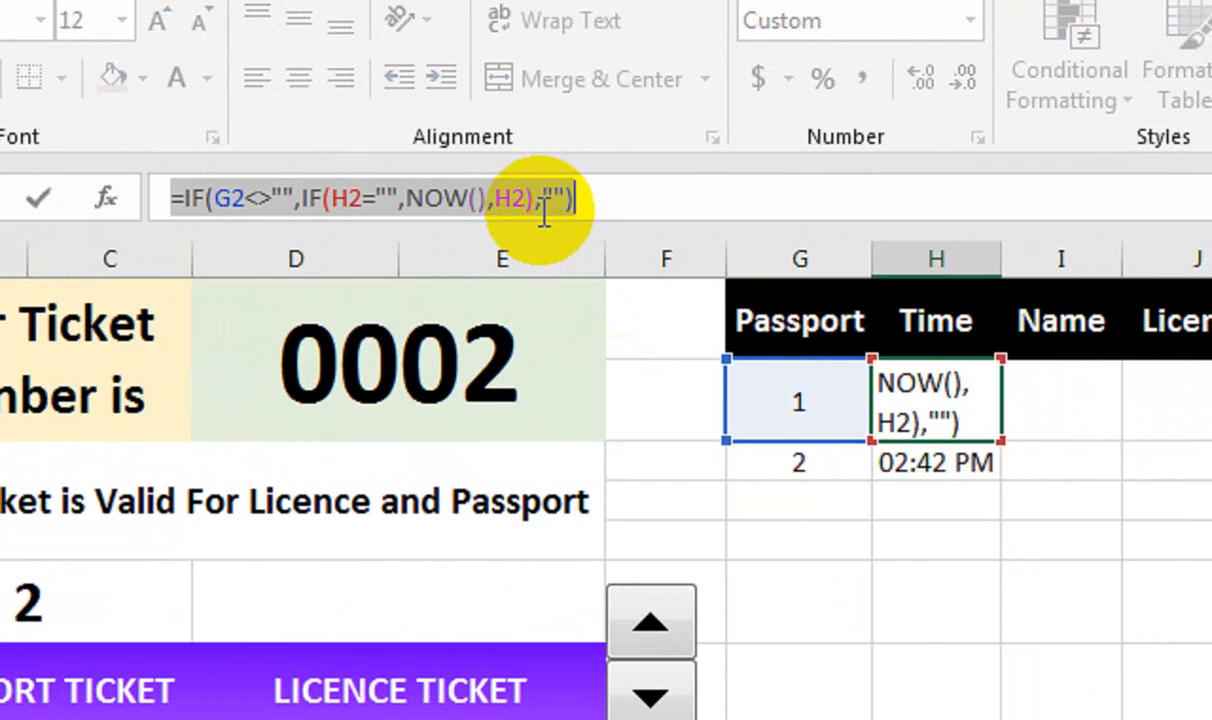
click(1211, 422)
click(1211, 414)
double_click(1211, 412)
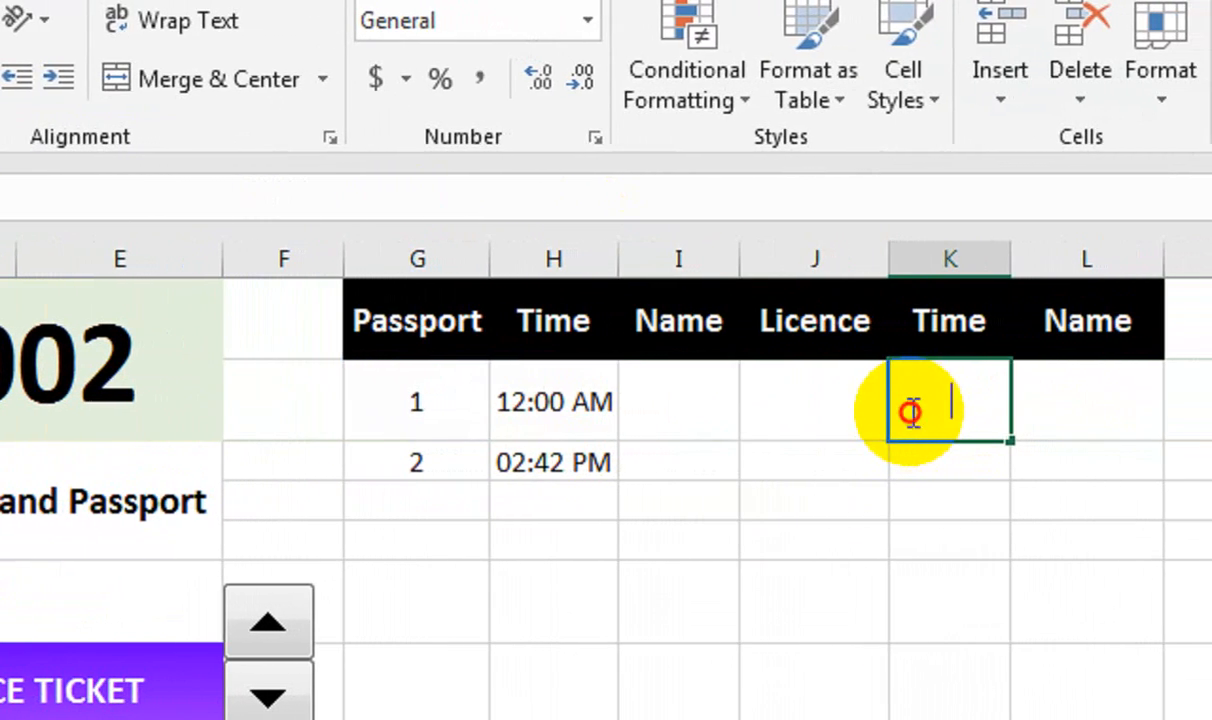
key(ctrl+v)
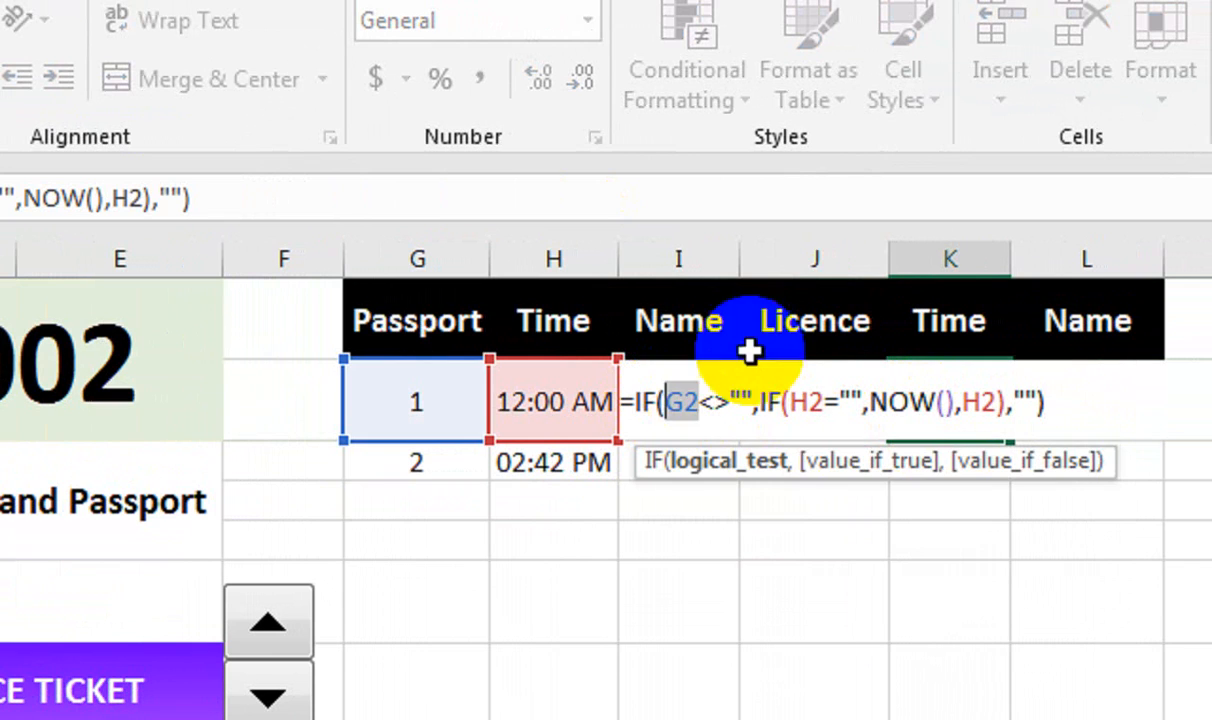
Point the pasted K2 formula to the licence columns: =IF(J2<>"",IF(K2="",NOW(),K2),"")
click(836, 301)
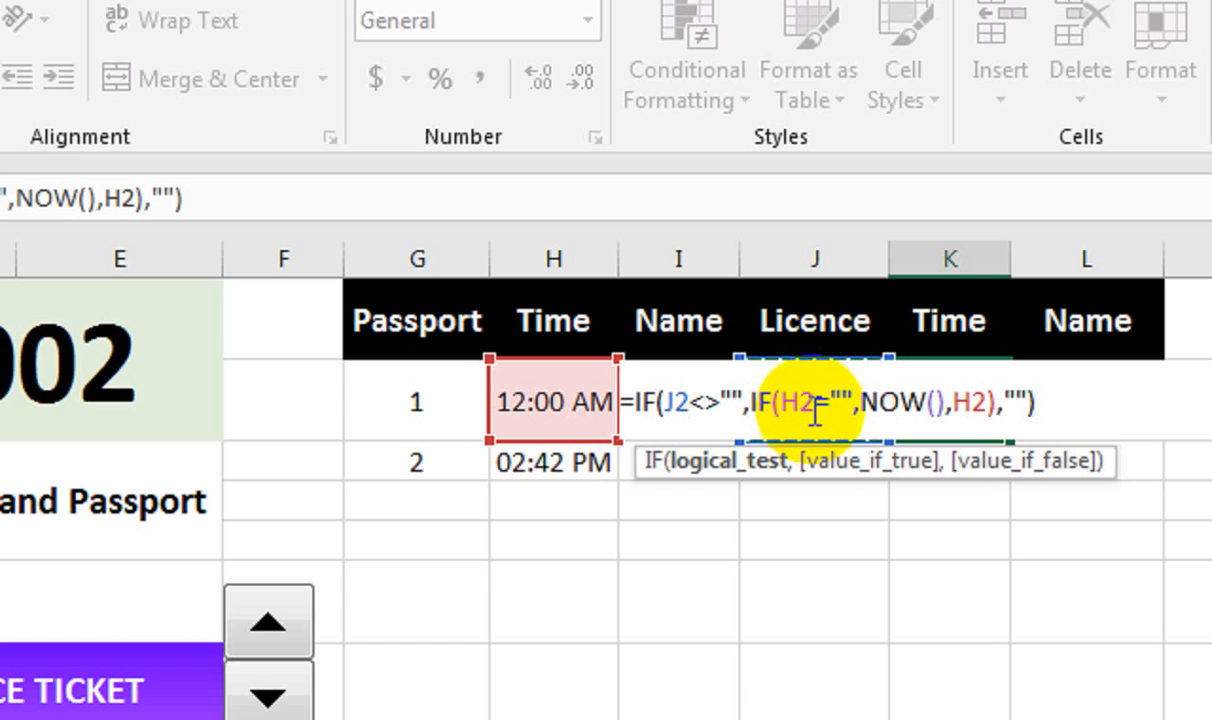
click(806, 410)
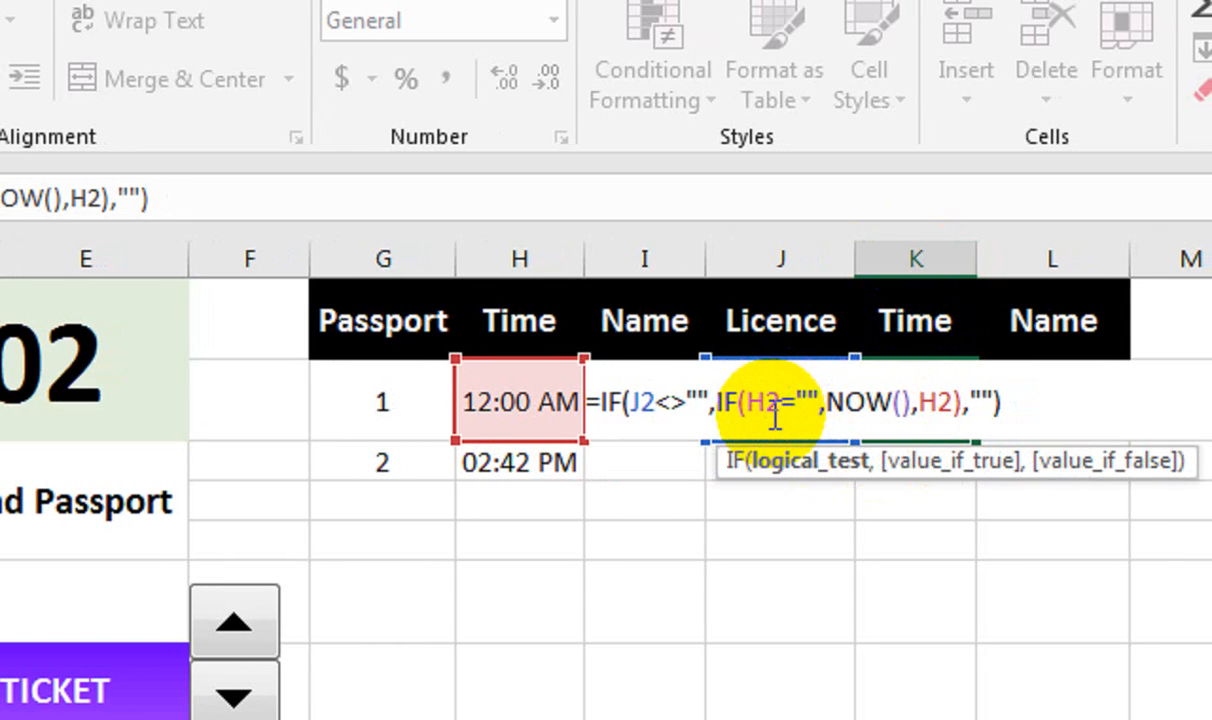
key(BackSpace)
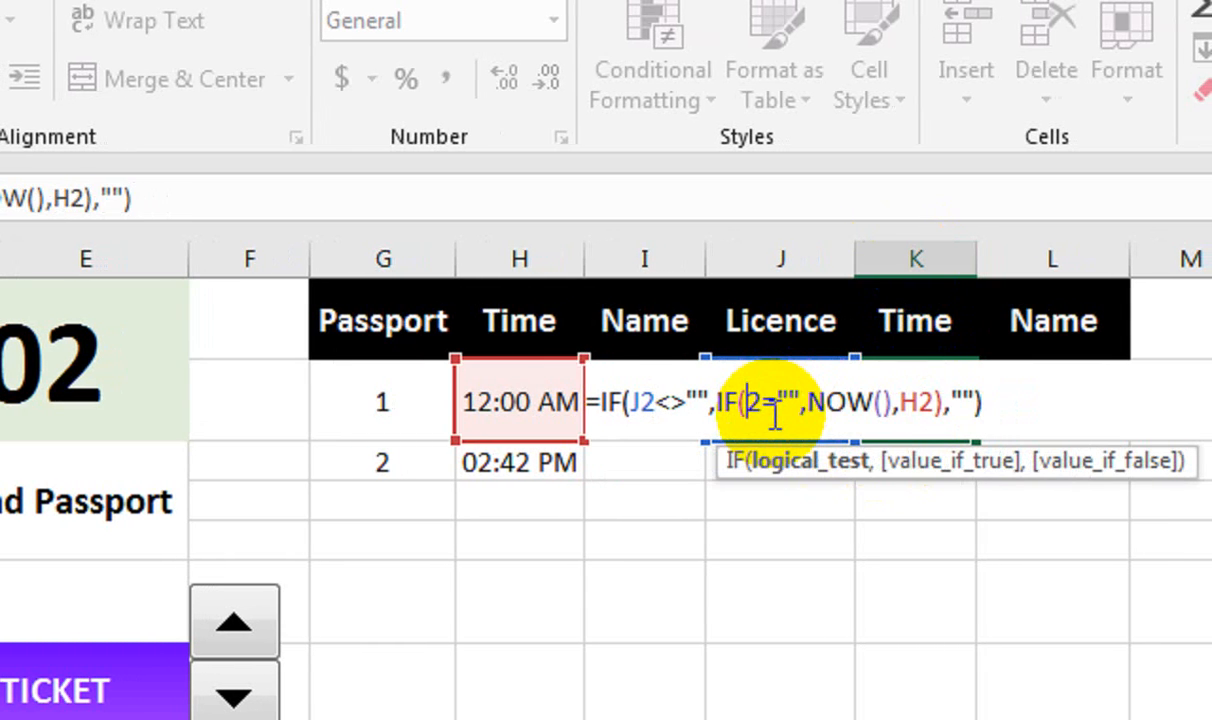
text(K)
click(950, 402)
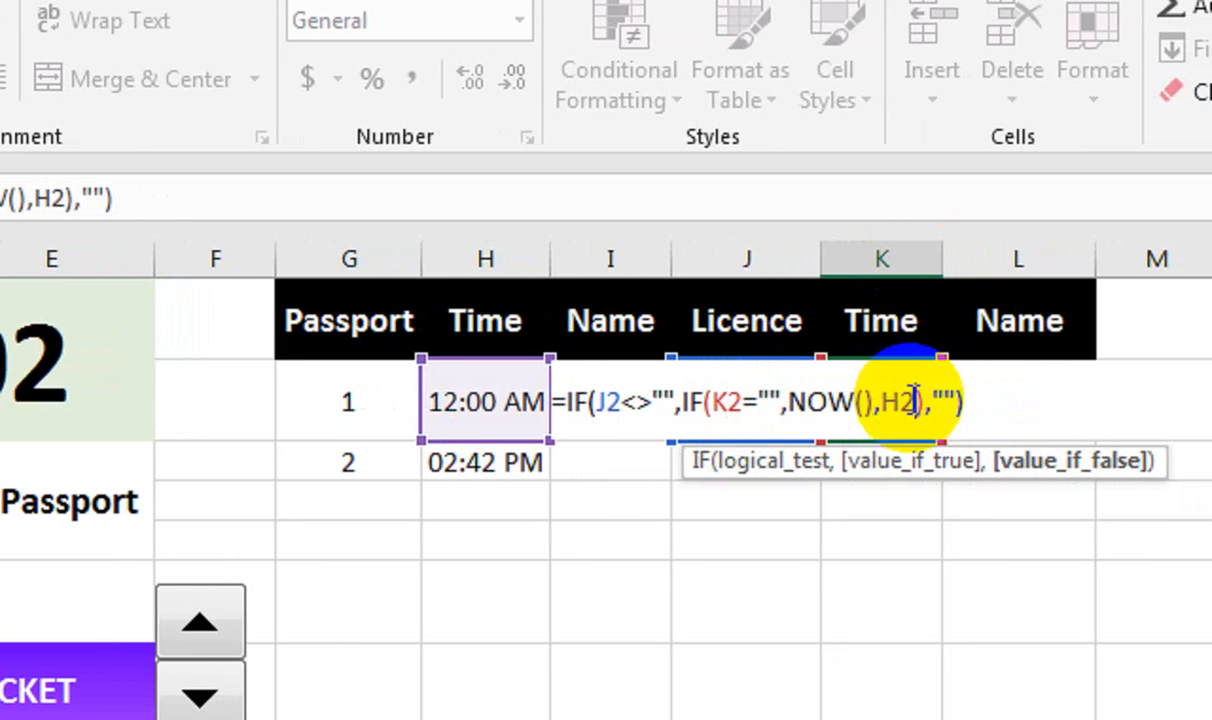
click(905, 402)
key(BackSpace)
text(K)
key(Return)
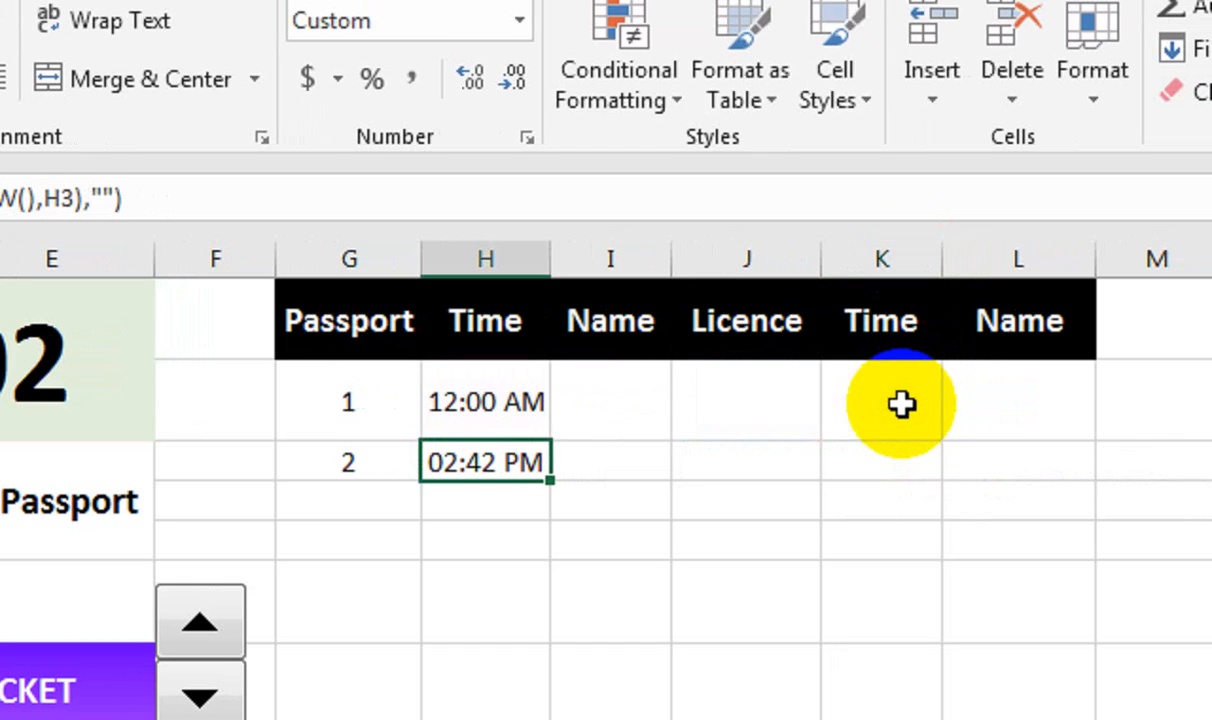
Fill the K2 timestamp formula down the licence Time column
click(902, 403)
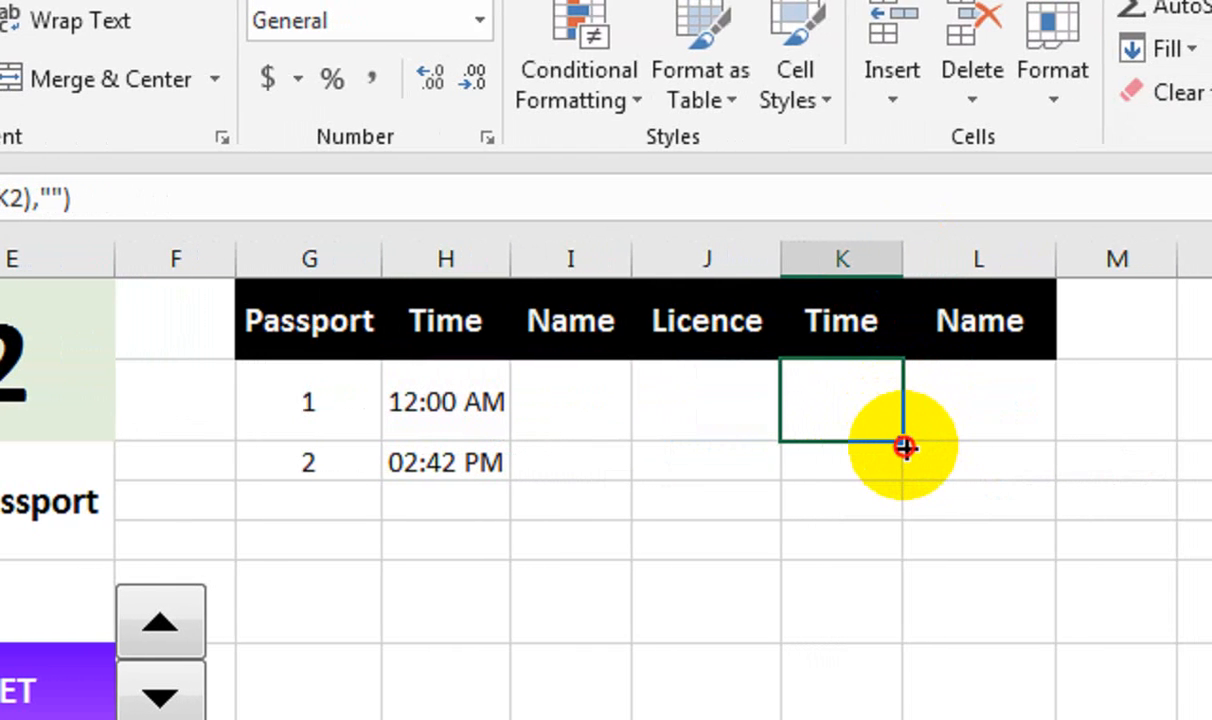
drag(904, 471, 907, 628)
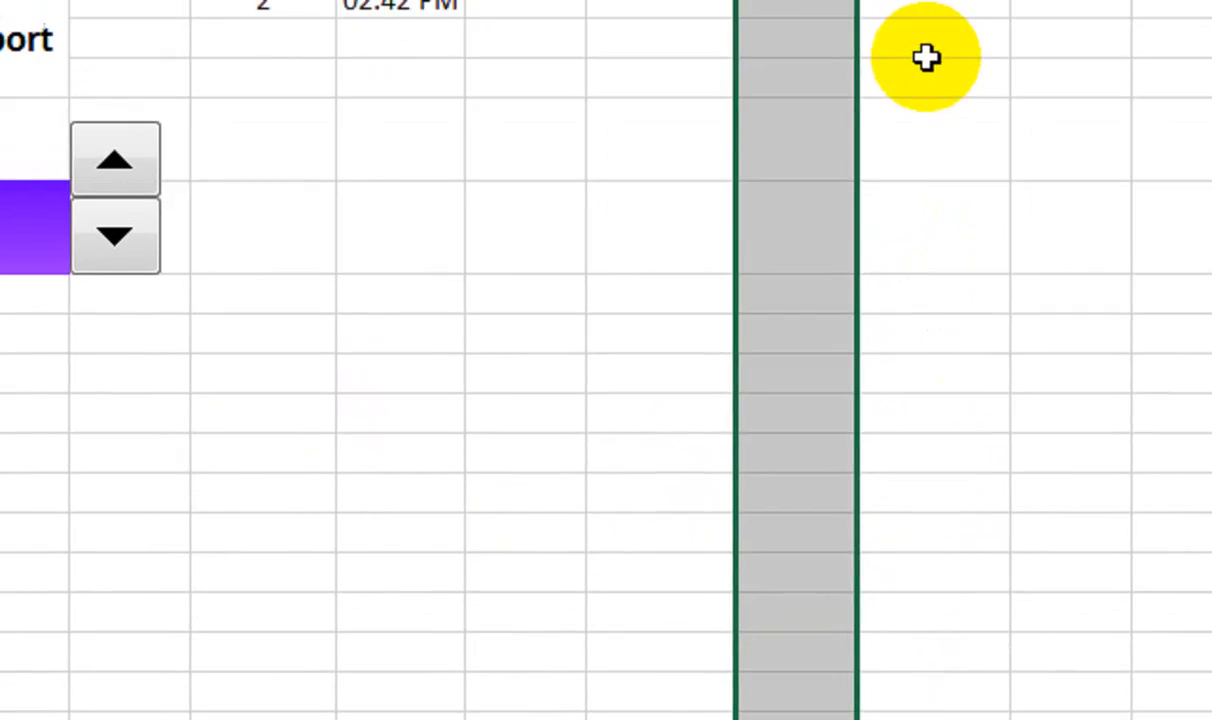
drag(804, 133, 824, 181)
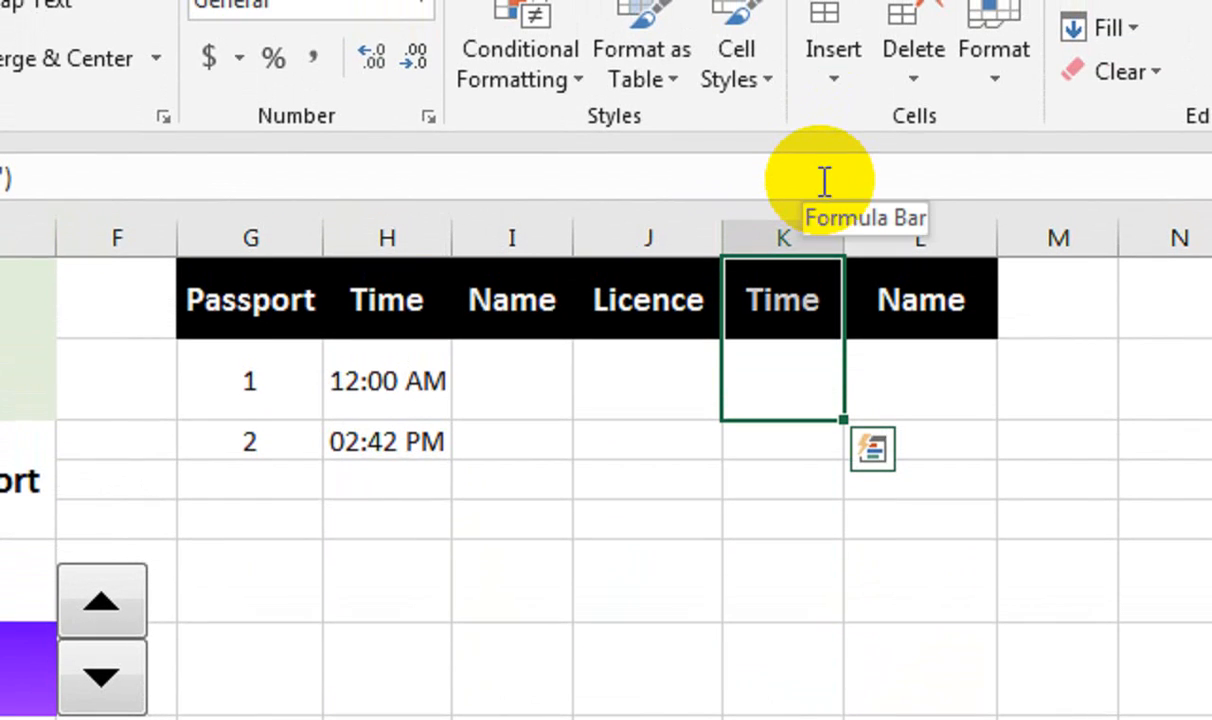
Copy the time formatting of H2 onto the licence Time cells from K2 downward
click(398, 380)
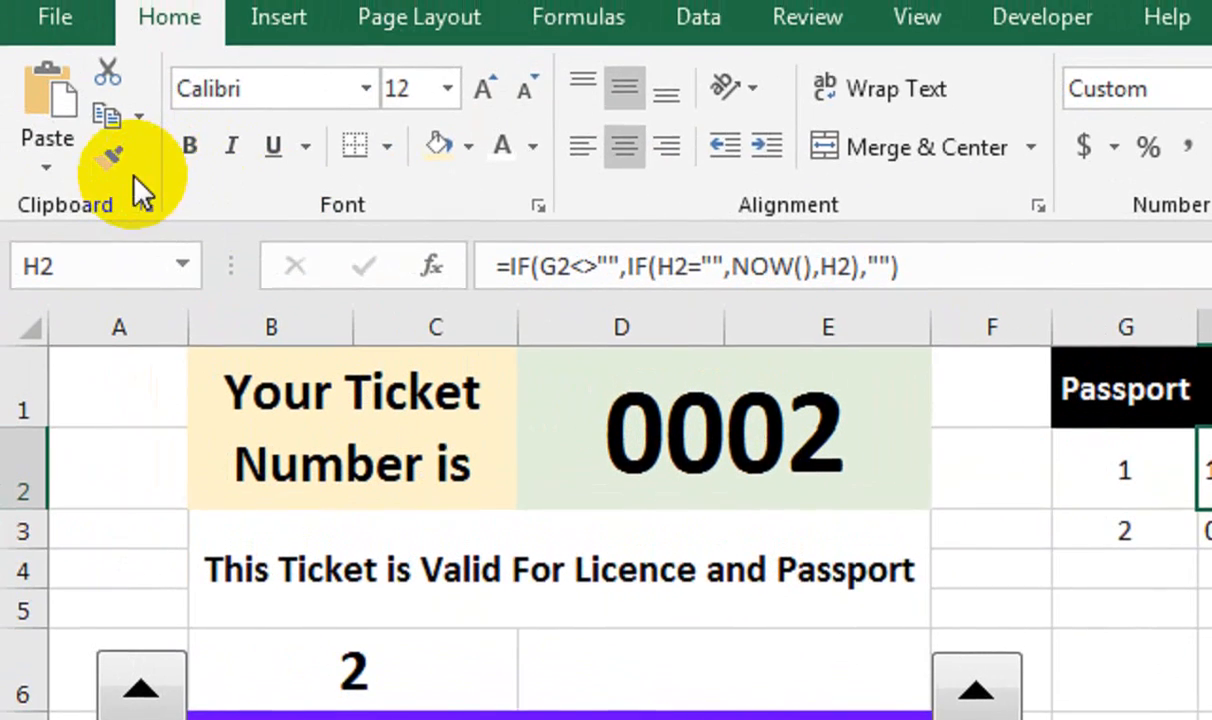
click(0, 73)
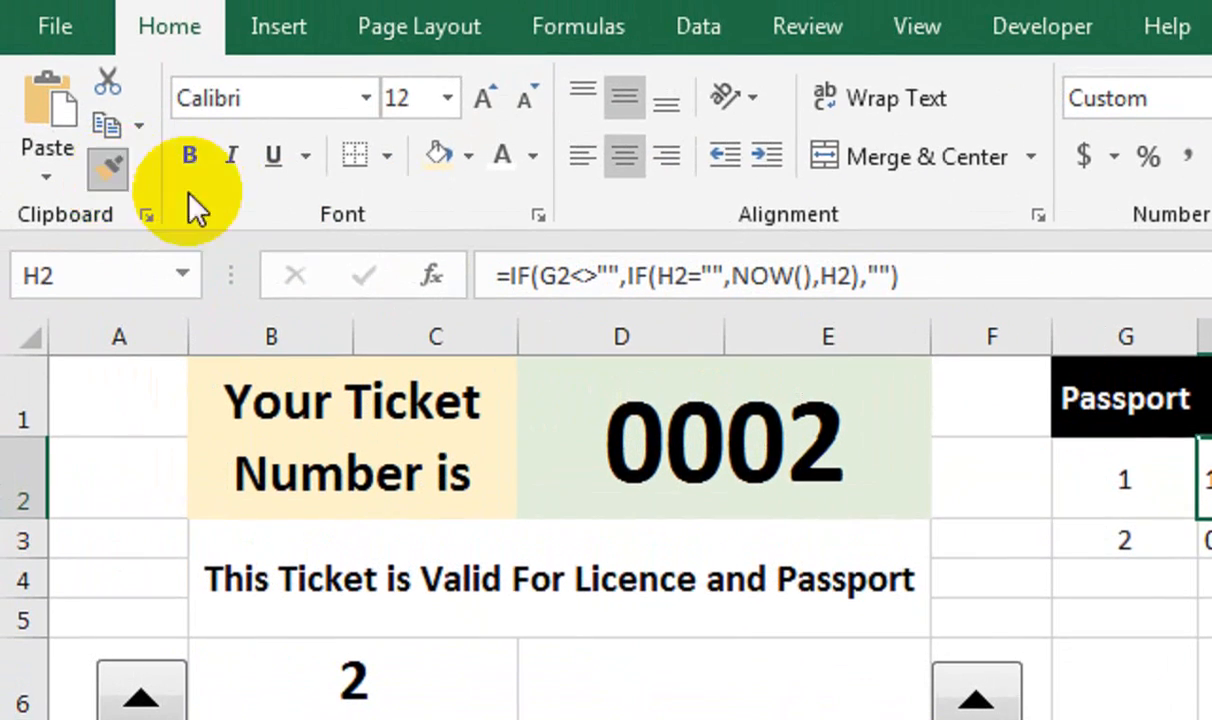
mouse_move(1062, 514)
mouse_down()
mouse_move(1059, 719)
mouse_move(1094, 719)
mouse_up()
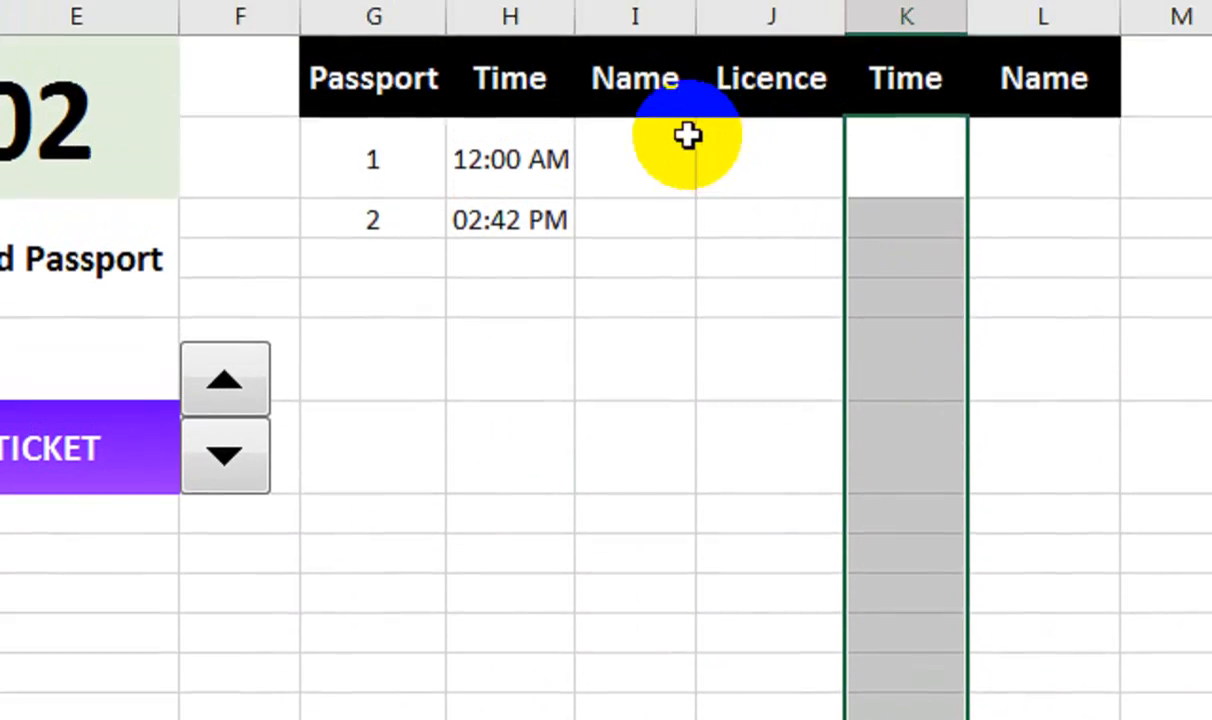
Issue one licence ticket with its spin button and auto-fit the width of column K
click(680, 0)
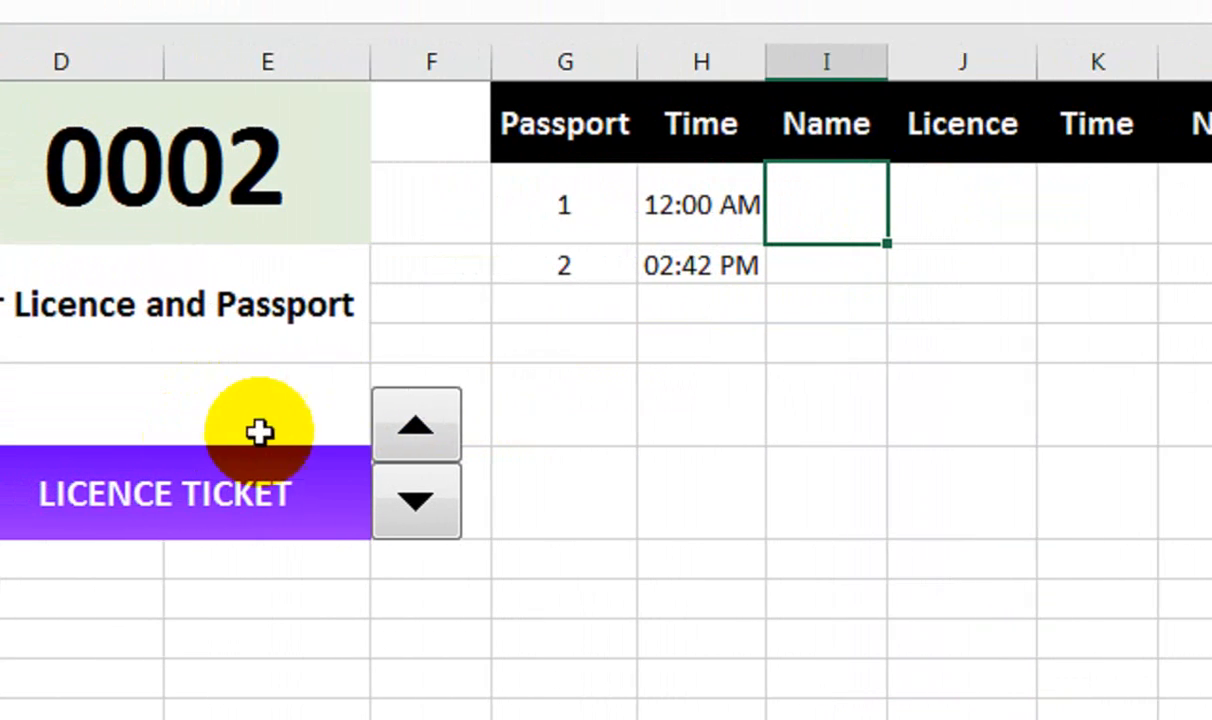
click(436, 443)
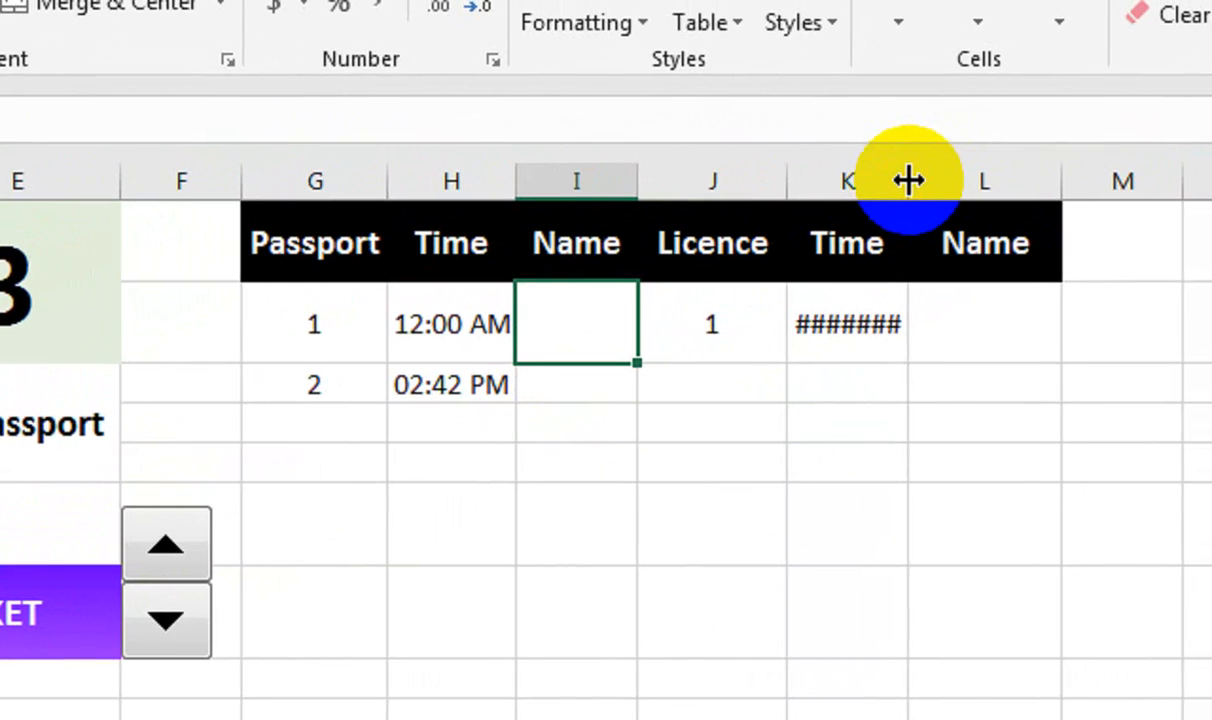
double_click(909, 180)
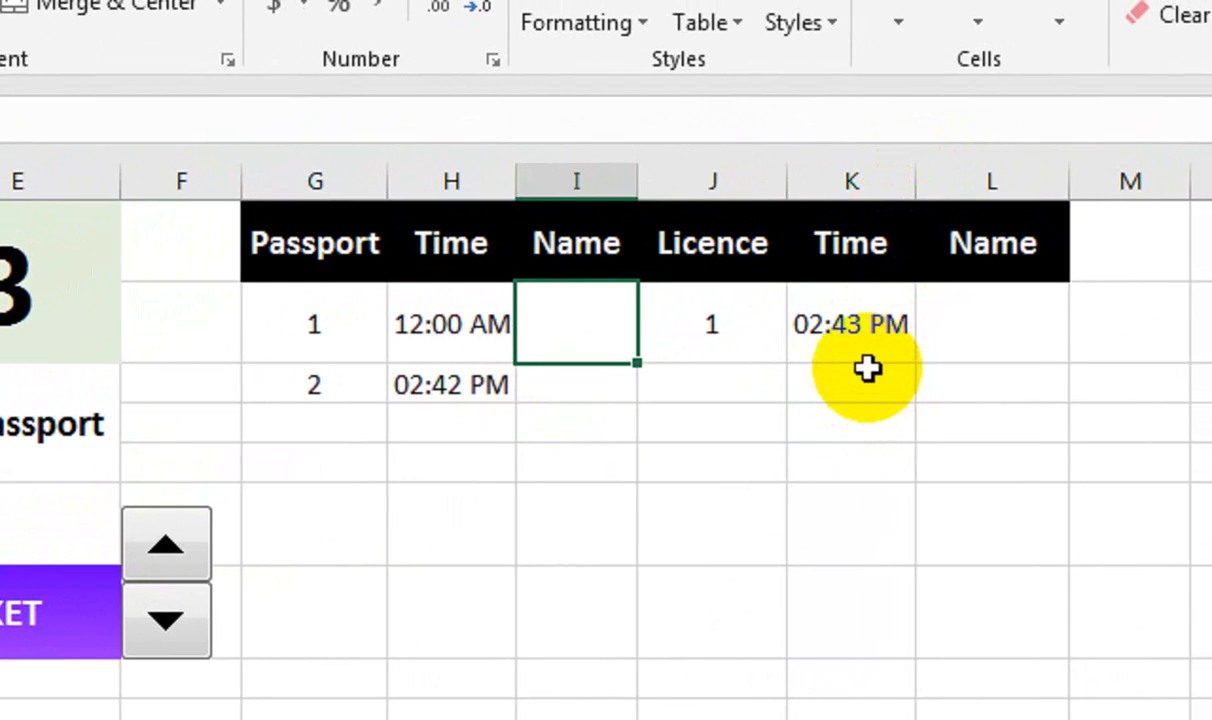
Try deleting the two Name columns from the ticket log and undo both deletions
right_click(518, 175)
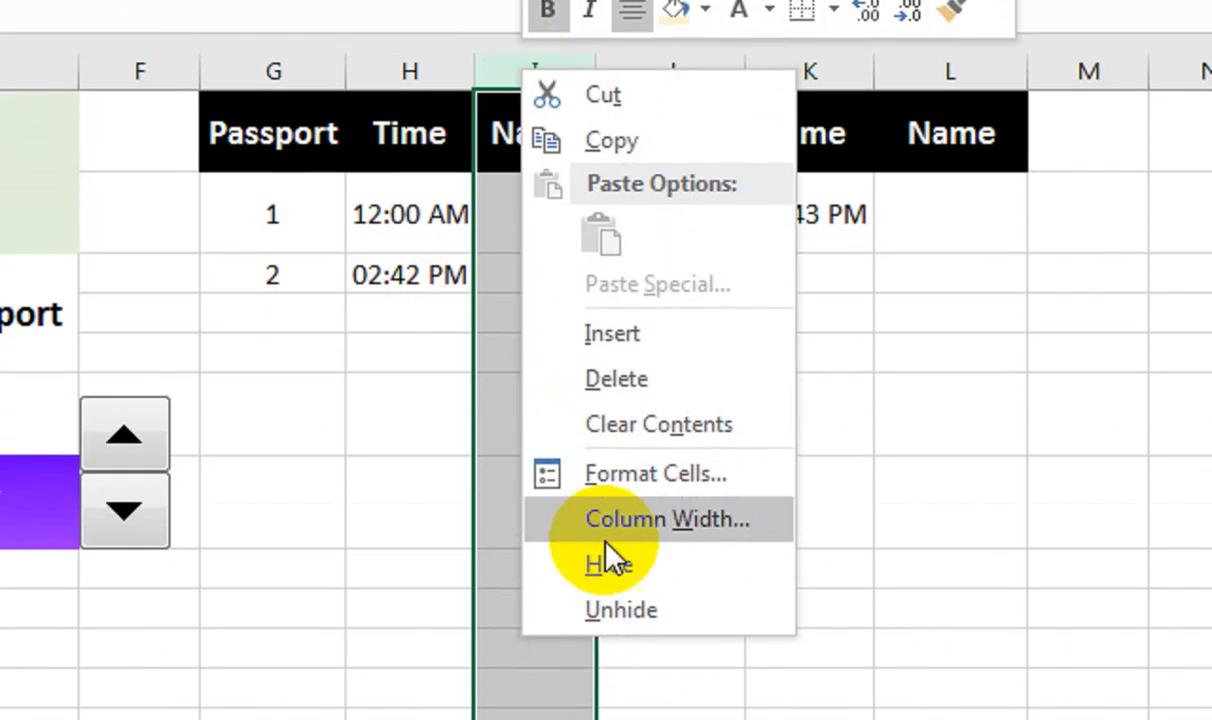
click(610, 633)
right_click(847, 76)
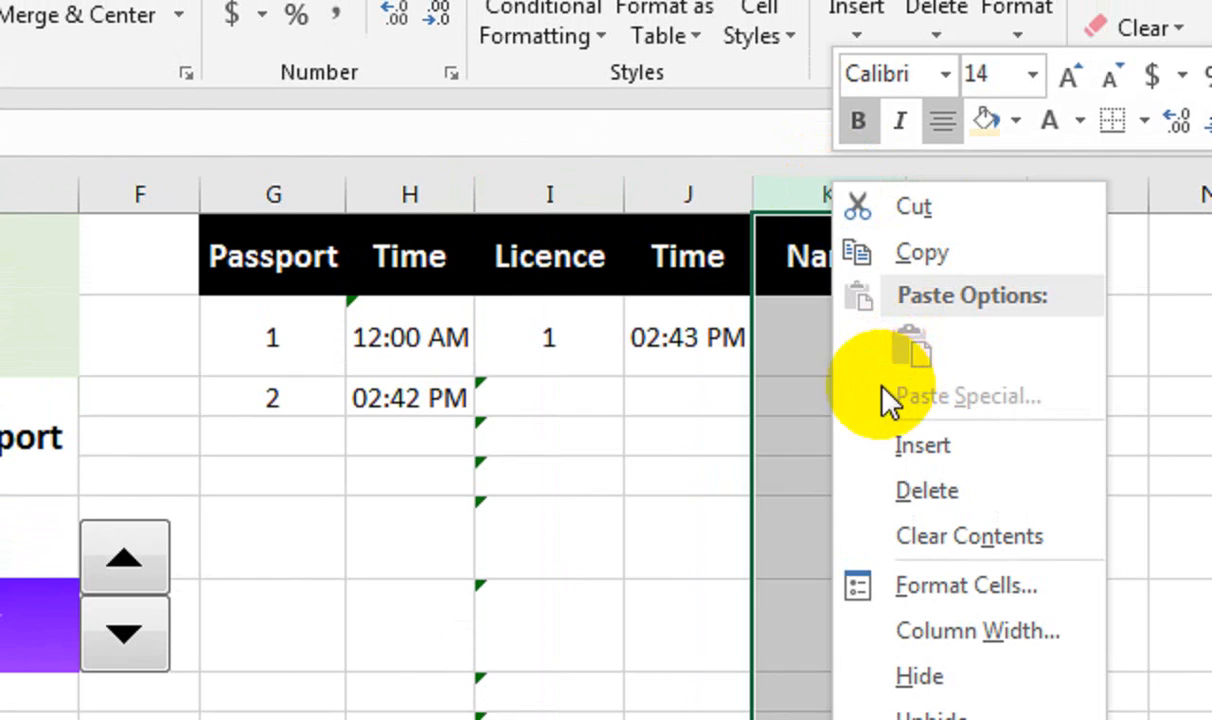
click(900, 488)
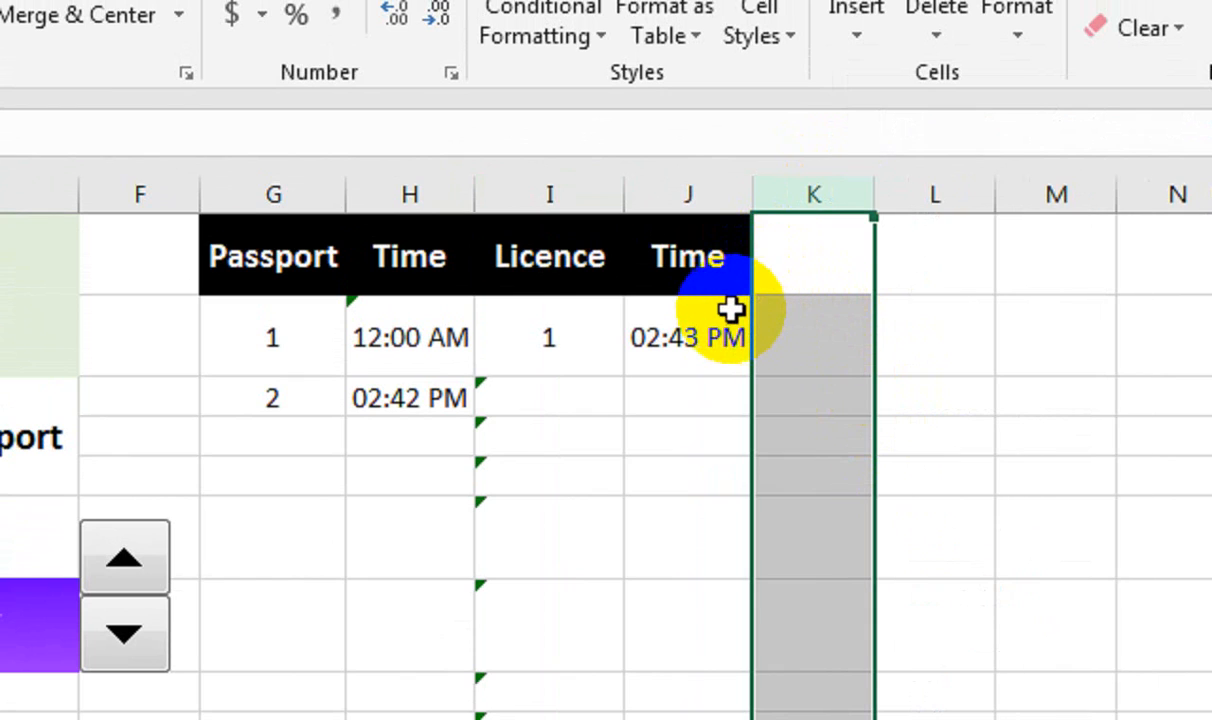
key(ctrl+z)
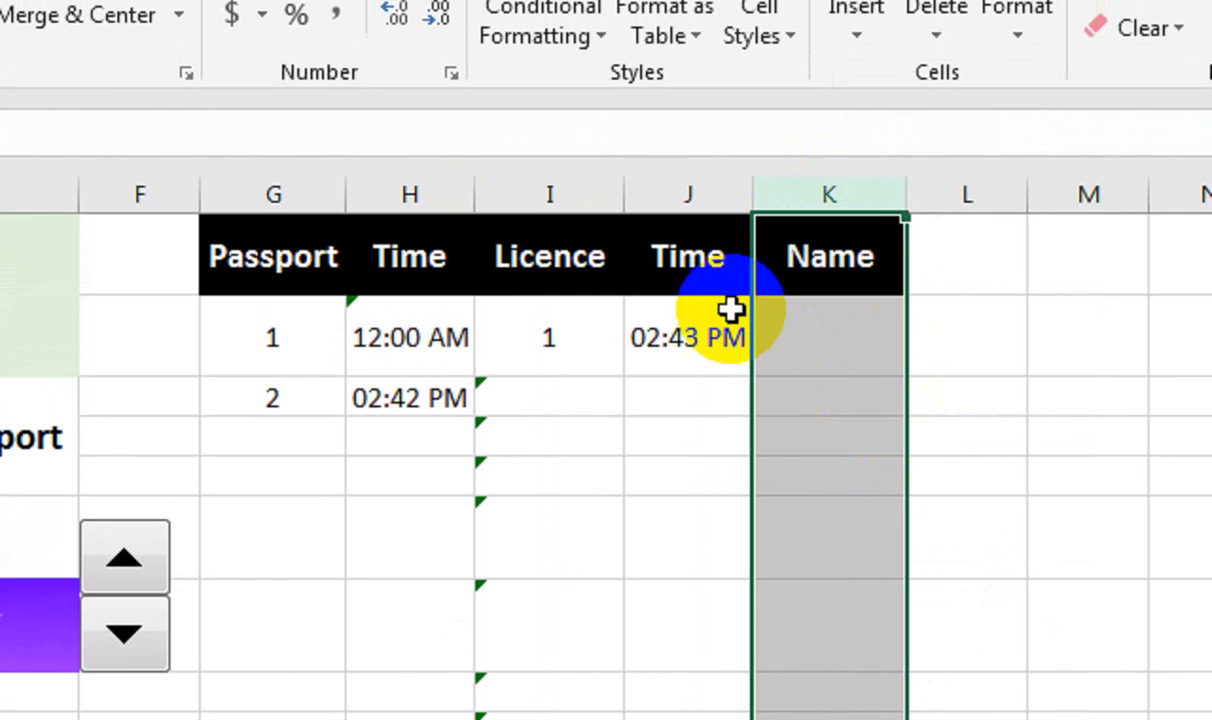
key(ctrl+z)
Test the log by raising the licence count to 2 and the passport count to 7 with the spin buttons
click(676, 362)
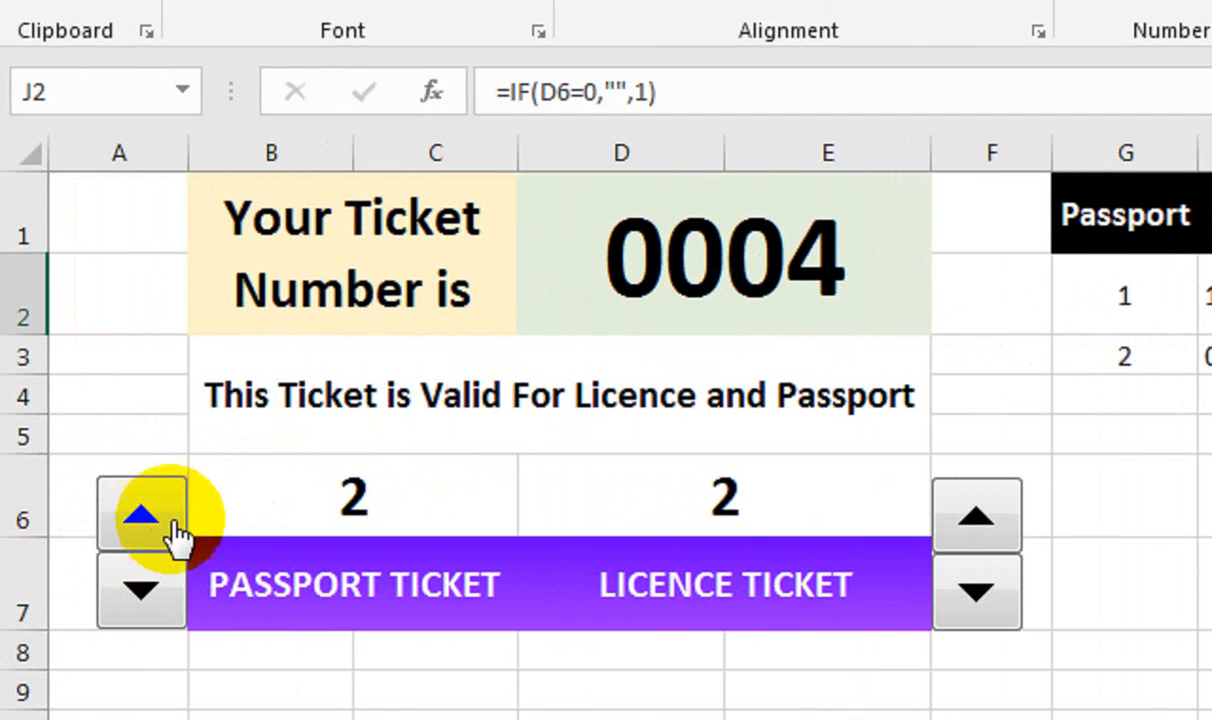
click(178, 537)
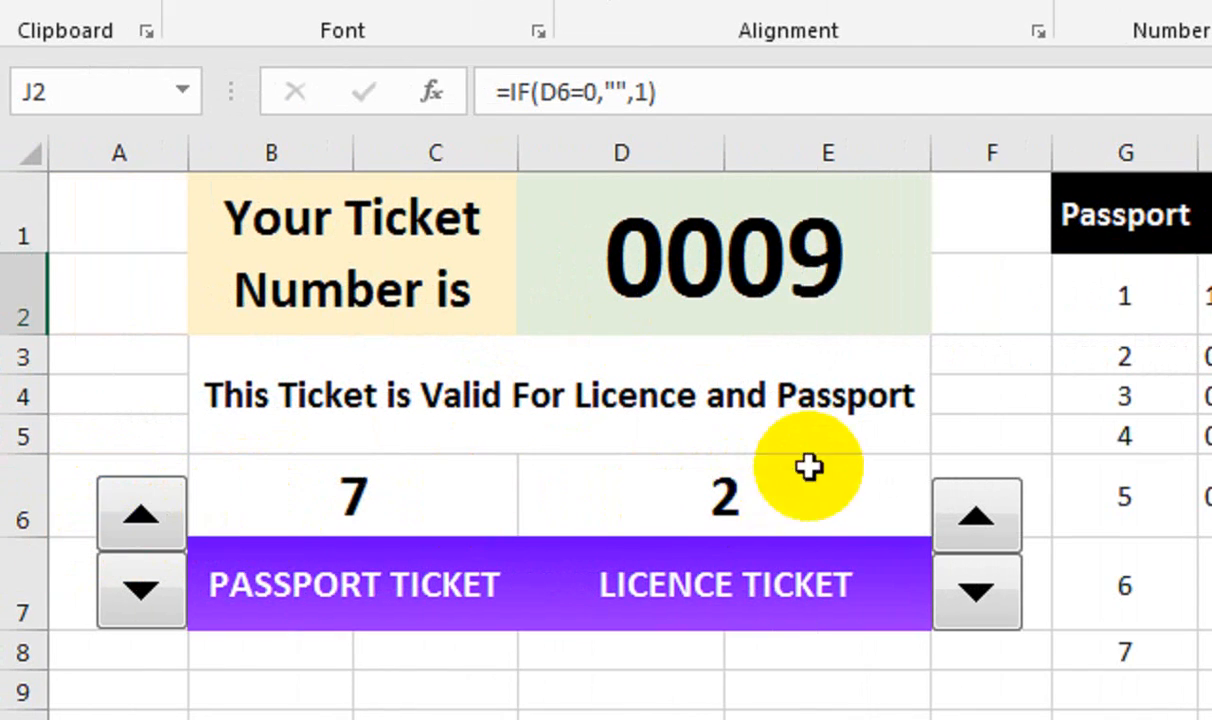
click(995, 495)
click(903, 572)
click(893, 640)
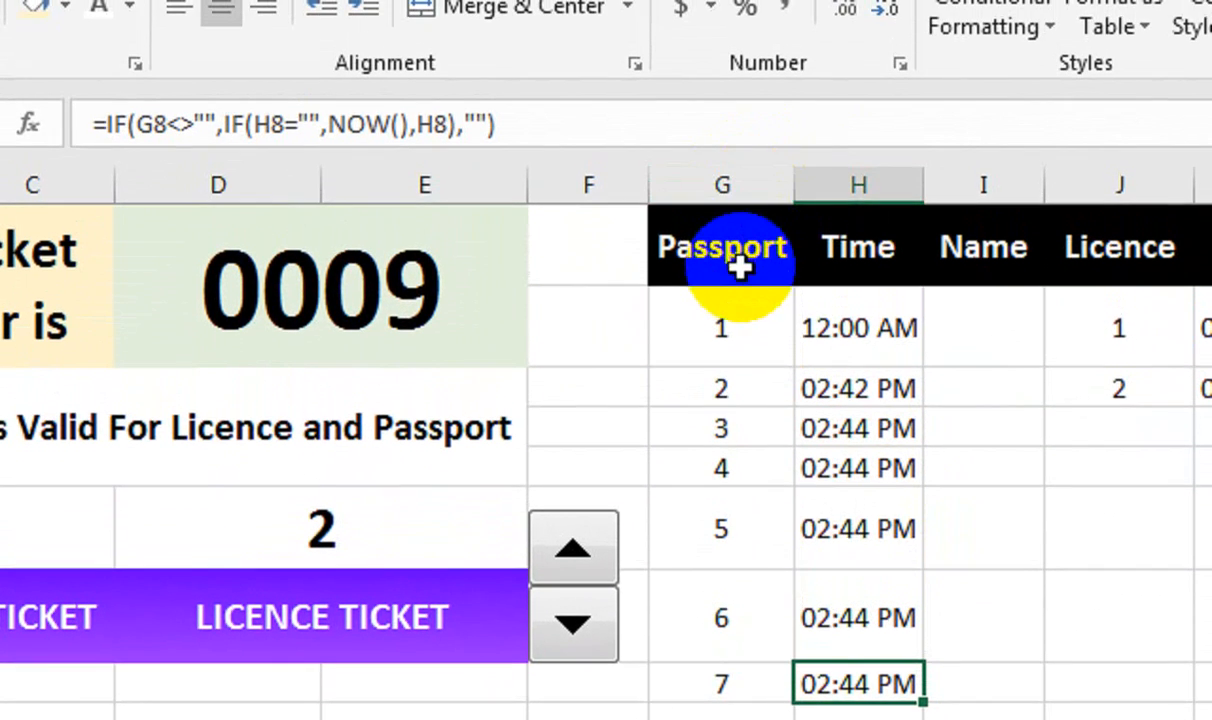
Hide the ticket log columns G through L
drag(740, 178, 969, 184)
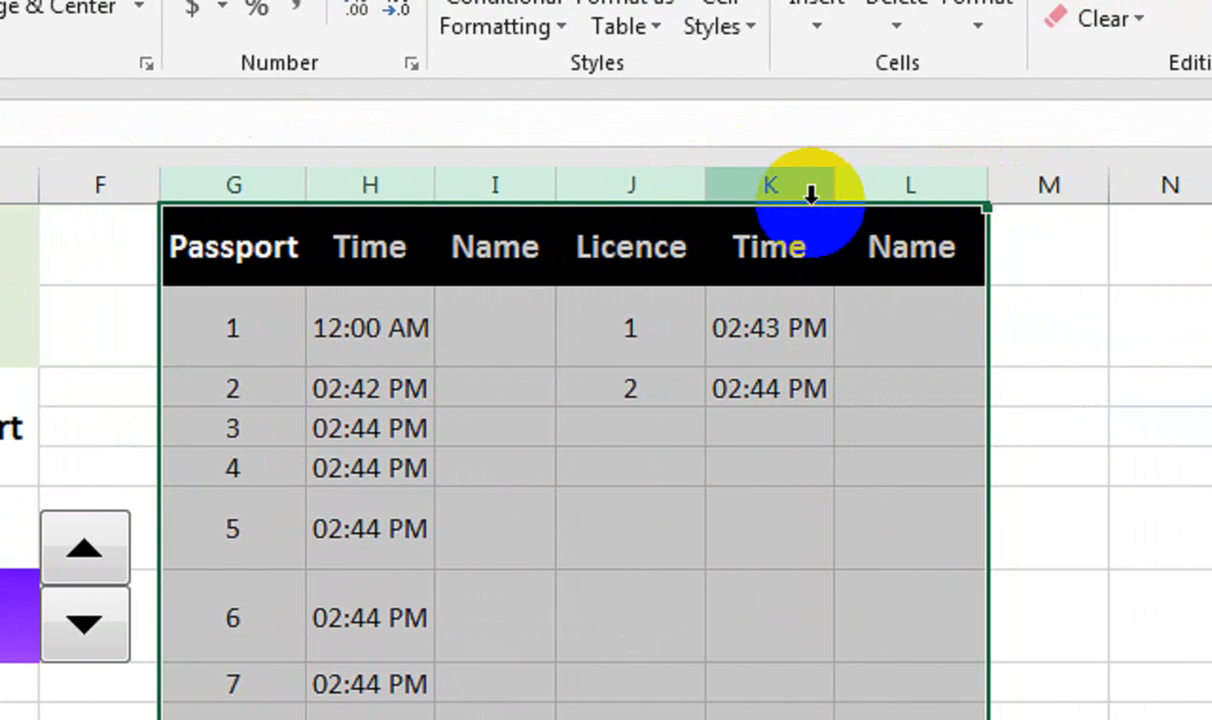
right_click(806, 196)
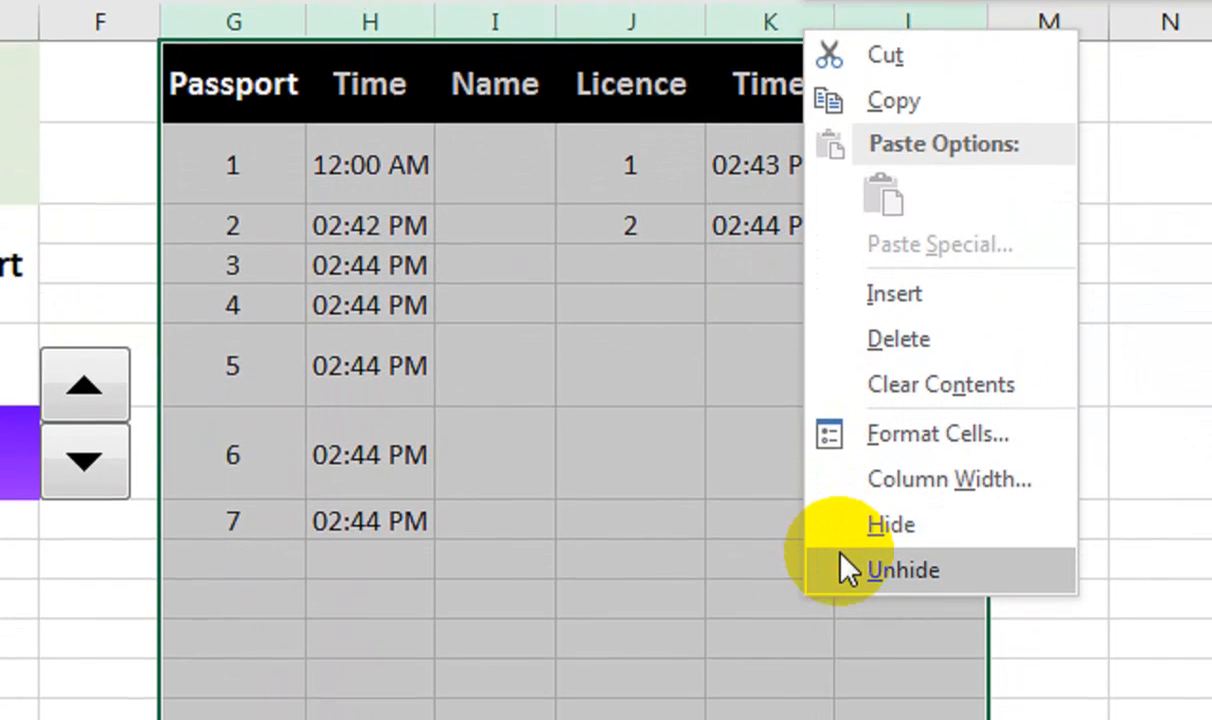
click(843, 560)
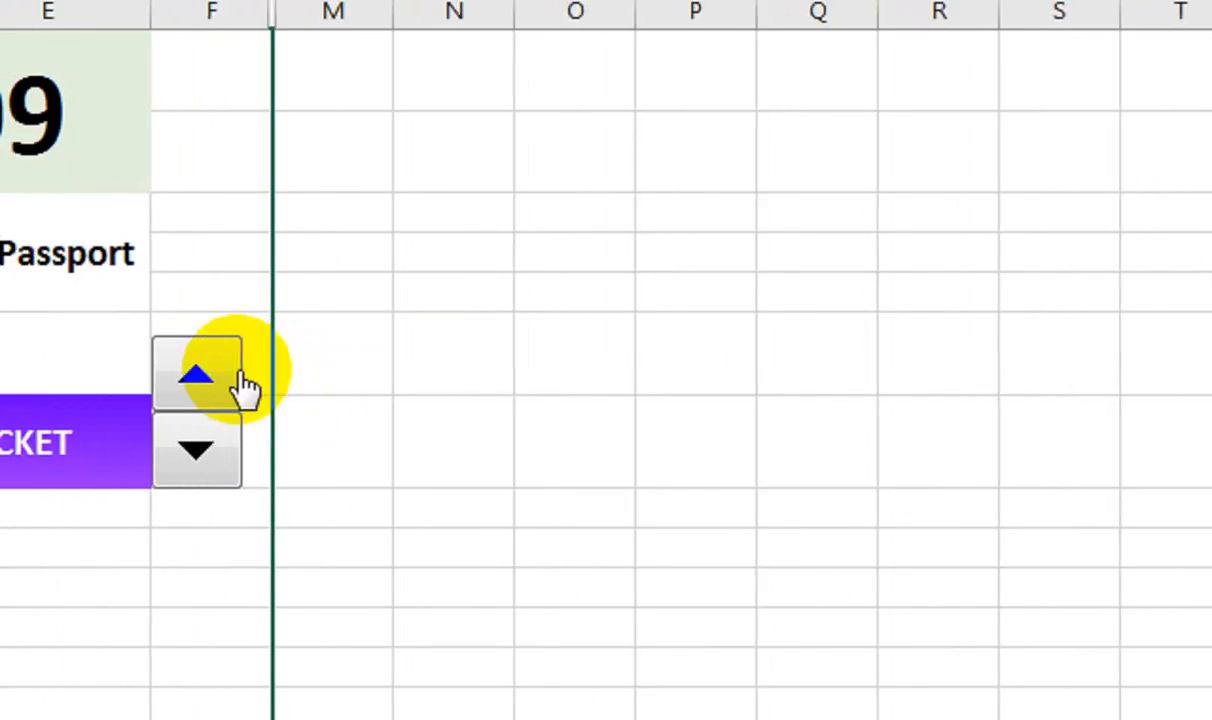
click(252, 219)
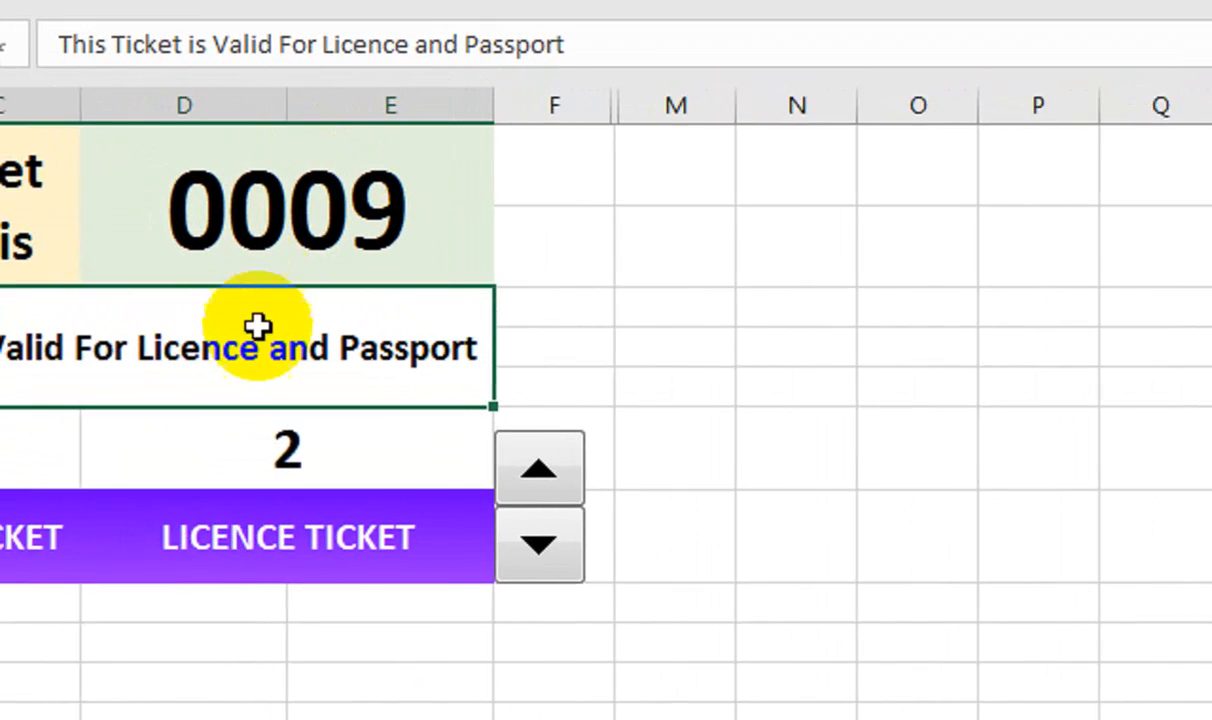
Raise the licence ticket count to 8 with its spin button while the log columns are hidden
click(786, 466)
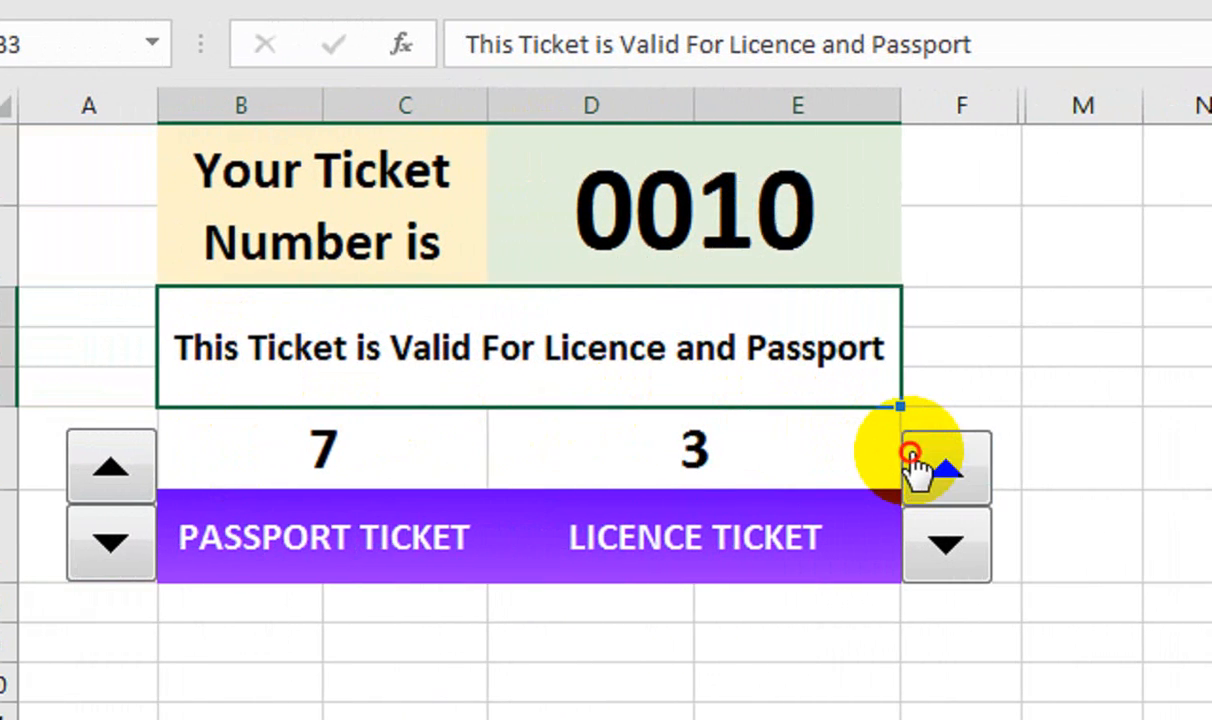
click(918, 466)
click(918, 466)
click(918, 466)
Unhide the ticket log columns between F and M and select the fifth licence entry, J6
drag(961, 105, 922, 180)
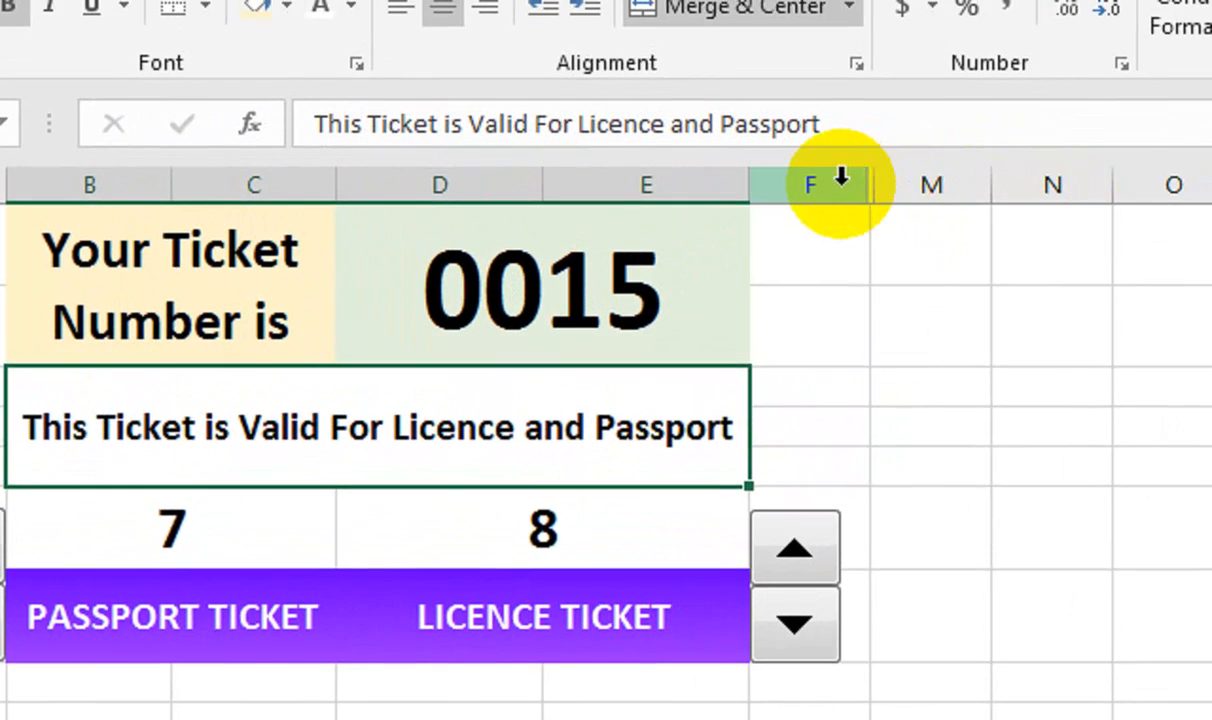
right_click(922, 180)
click(918, 586)
click(735, 345)
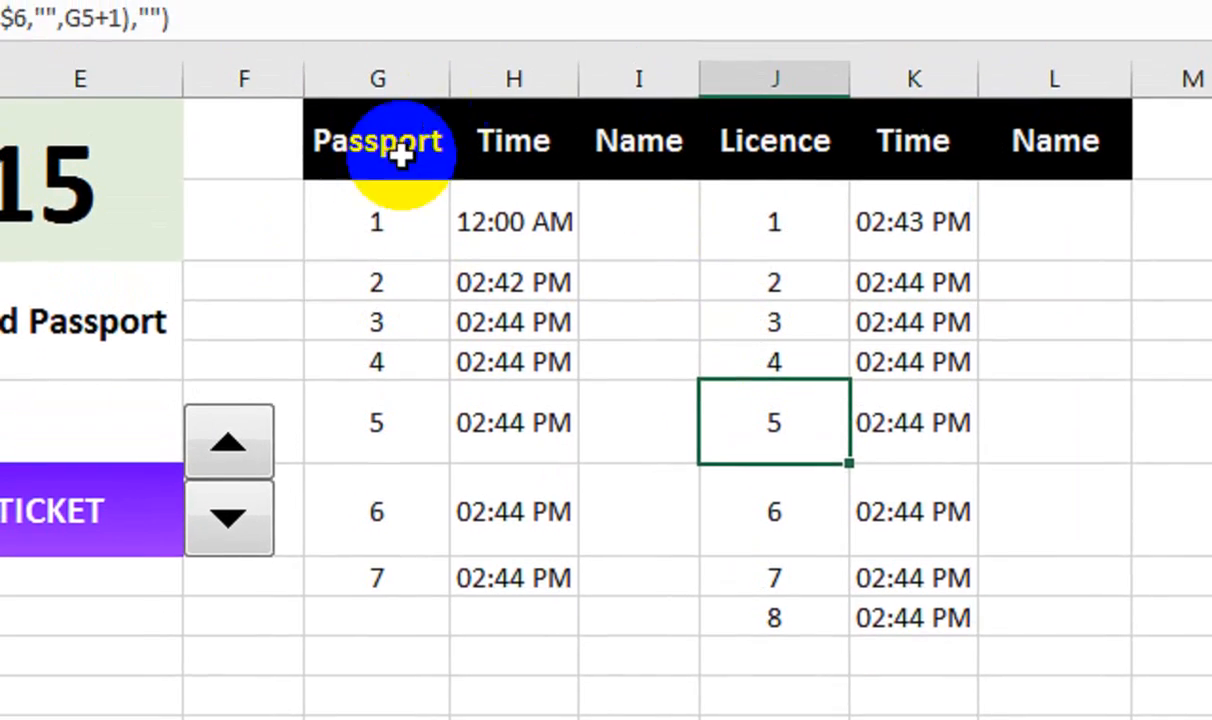